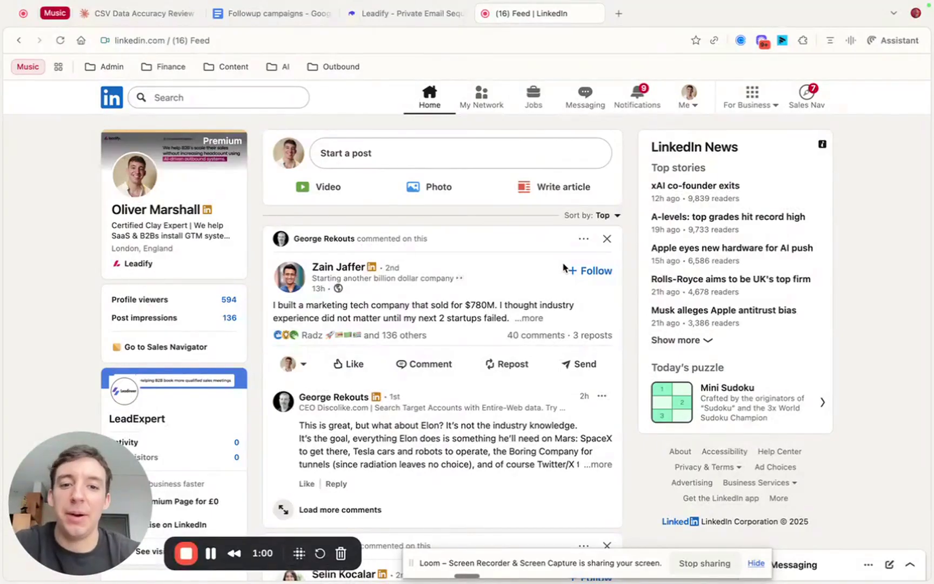
# Look through the LinkedIn home feed for a post with plenty of comments
pyautogui.scroll(-3, 624, 275)
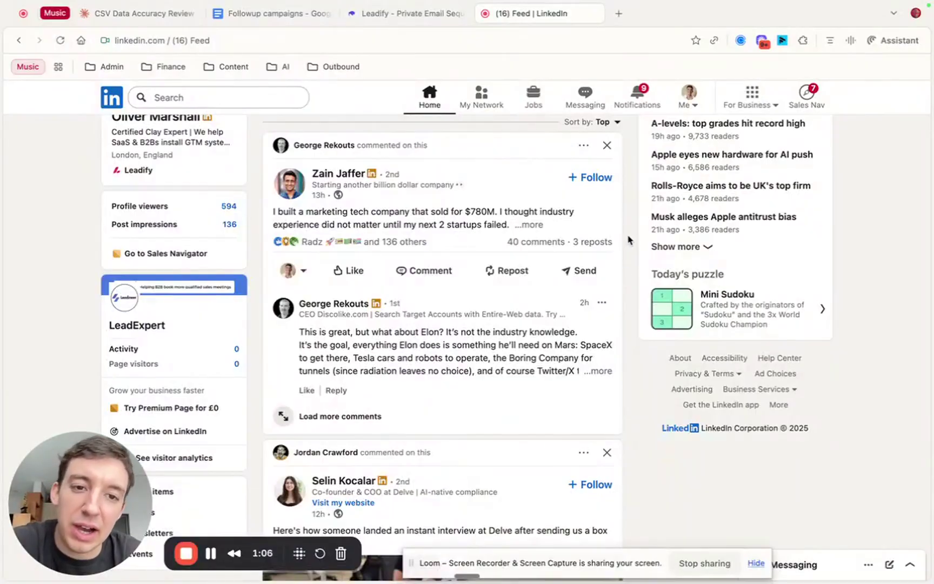
pyautogui.scroll(1, 633, 160)
pyautogui.scroll(-1, 634, 161)
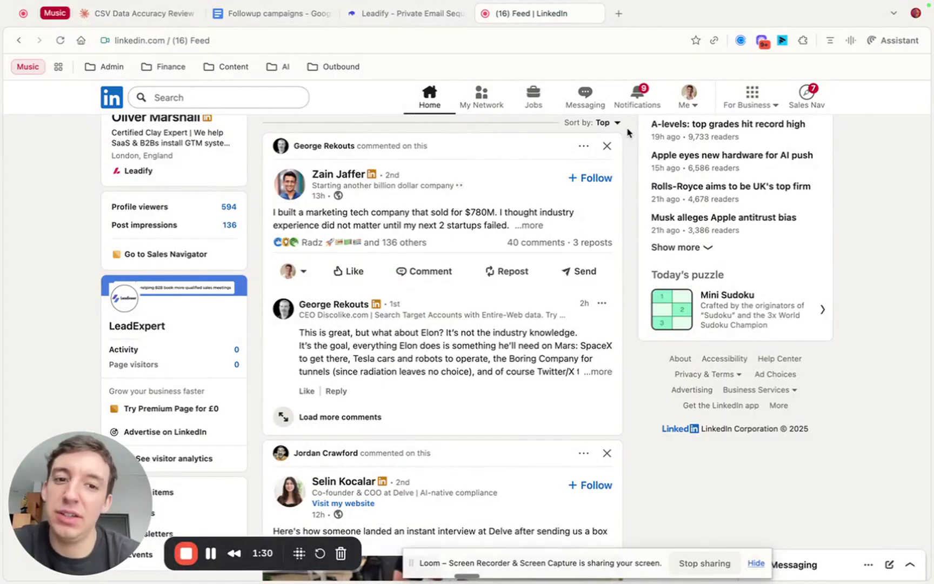
pyautogui.scroll(3, 627, 190)
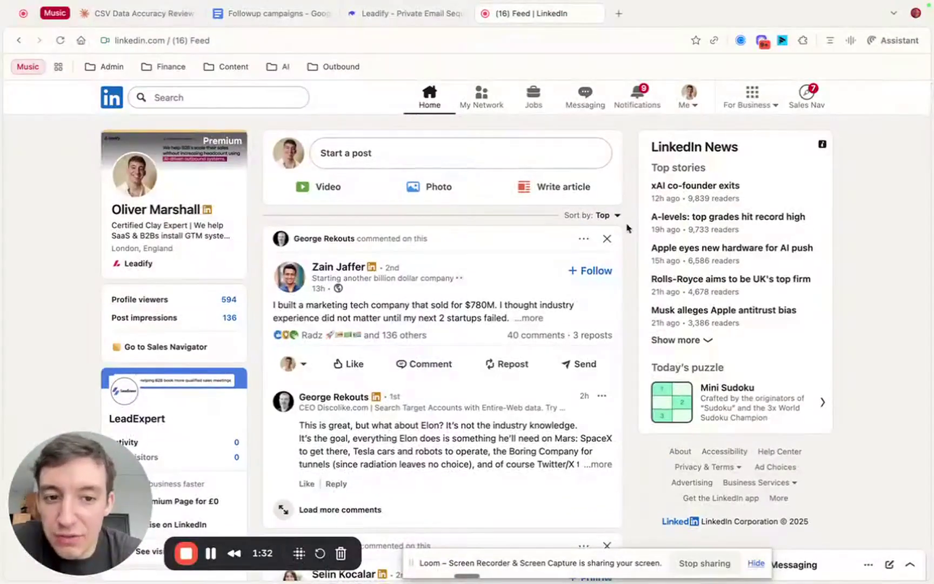
pyautogui.scroll(-8, 628, 233)
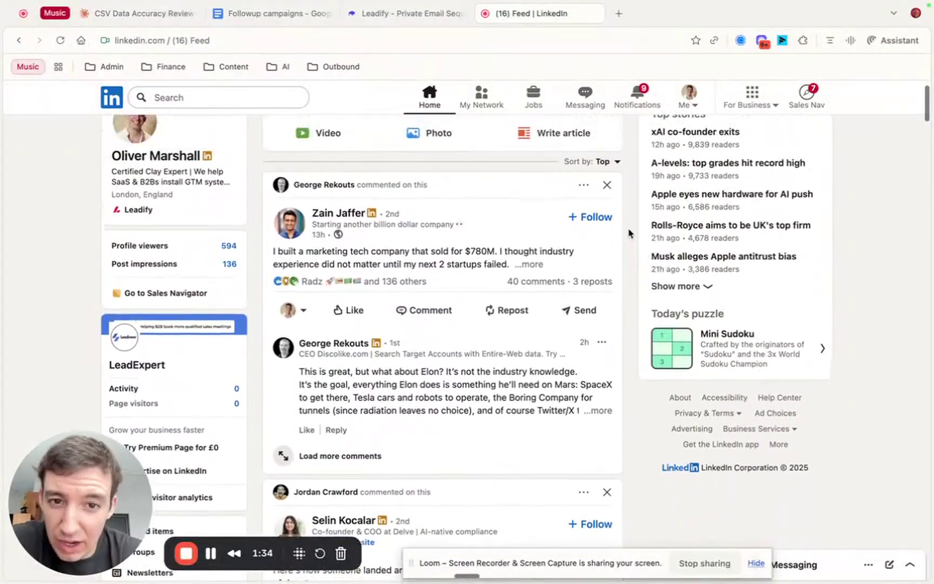
pyautogui.scroll(-2, 629, 233)
pyautogui.scroll(2, 628, 233)
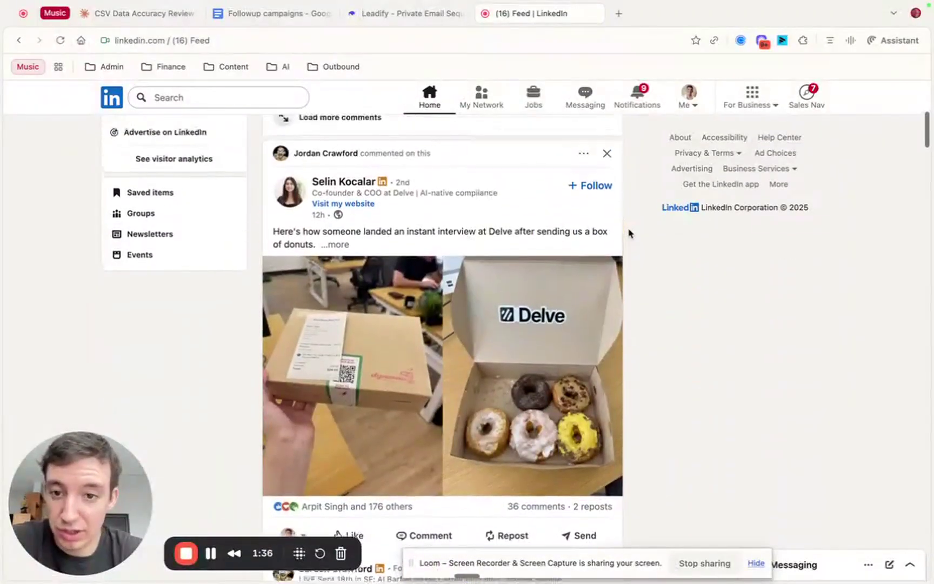
pyautogui.scroll(-1, 629, 233)
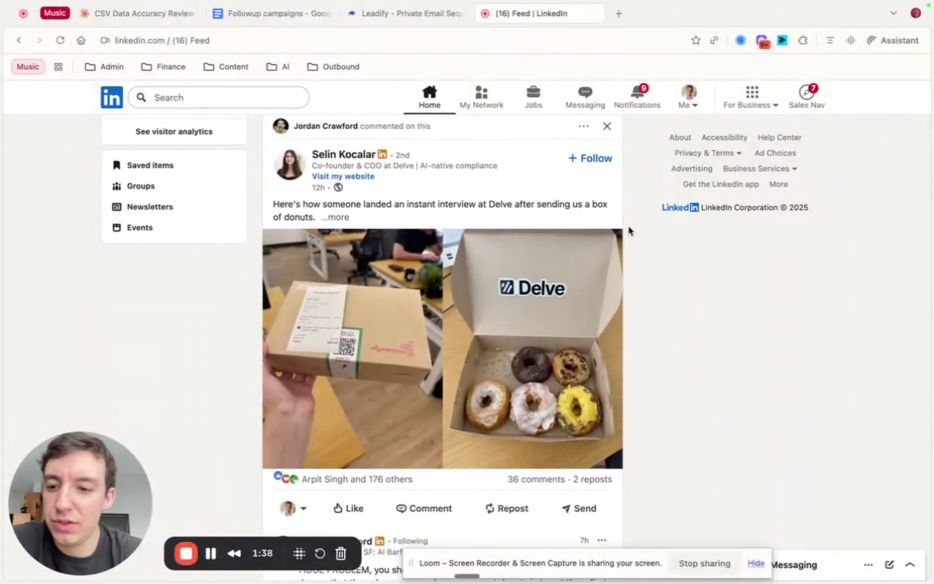
pyautogui.scroll(1, 629, 232)
pyautogui.scroll(7, 629, 231)
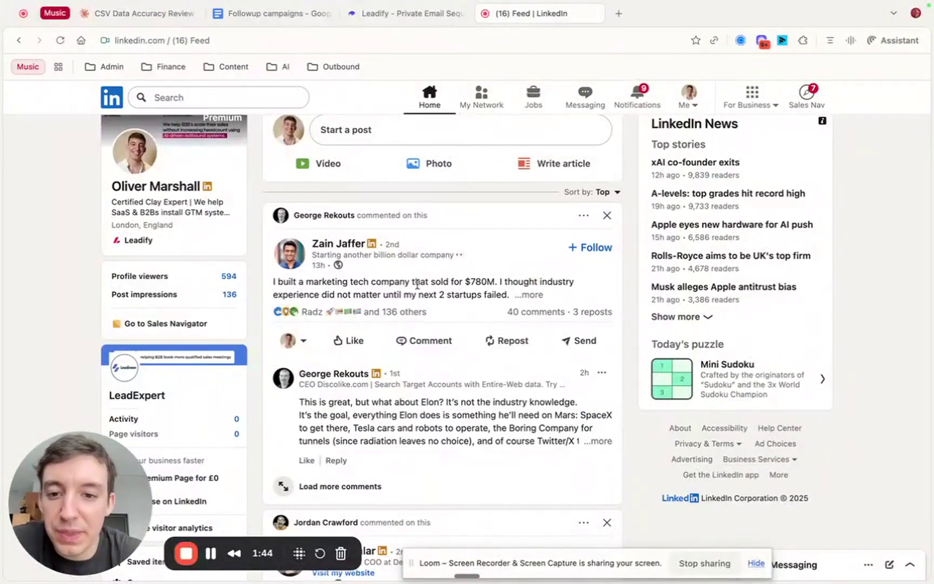
pyautogui.scroll(-1, 417, 285)
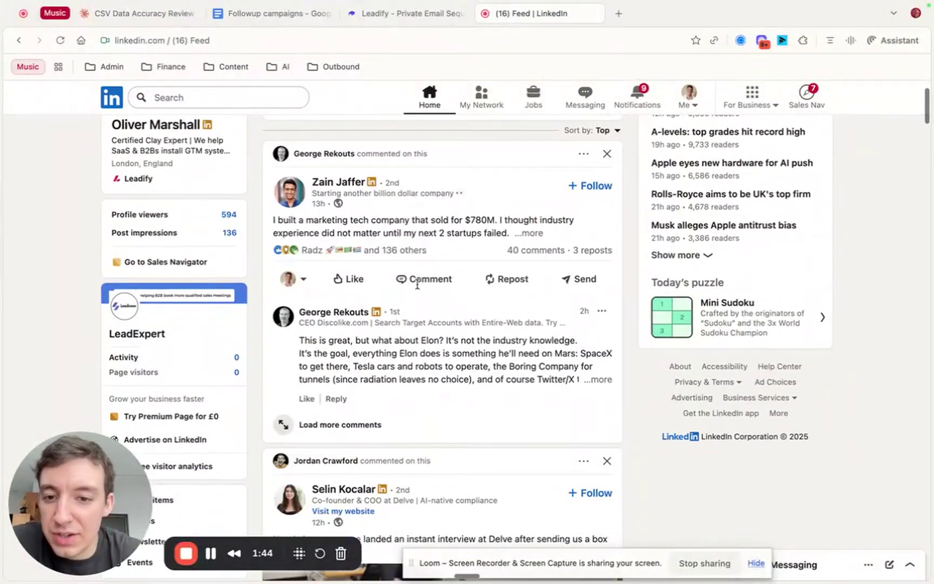
# Expand the post about the marketing tech company sold for $780M and read its full text
pyautogui.click(528, 234)
pyautogui.scroll(-6, 525, 236)
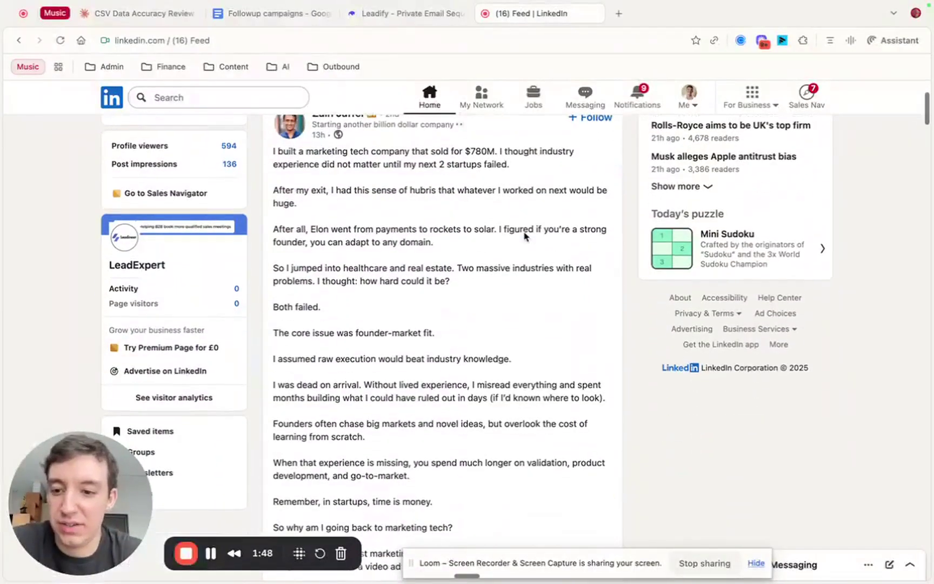
pyautogui.scroll(-5, 525, 236)
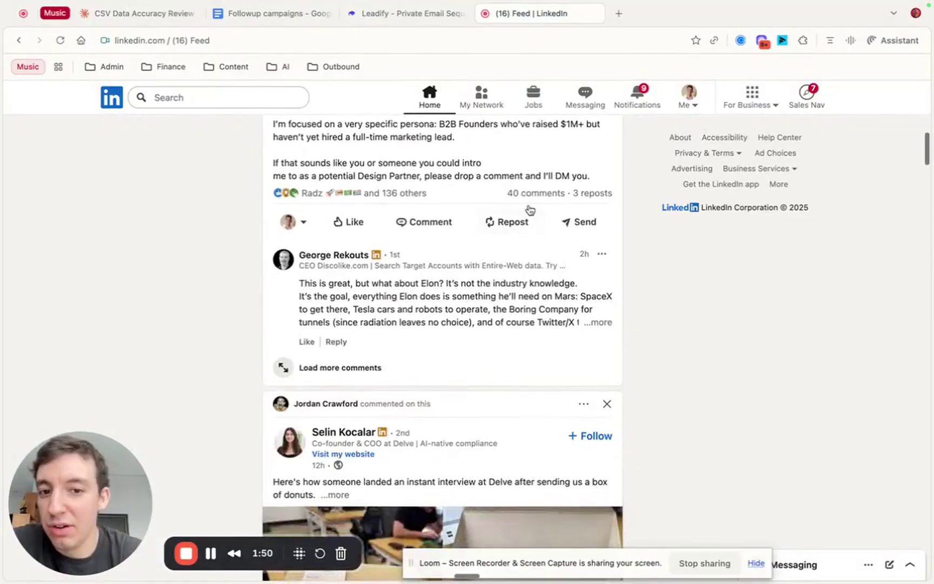
# Open the comments of the $780M marketing tech post and look through the commenters' profiles and replies
pyautogui.click(529, 195)
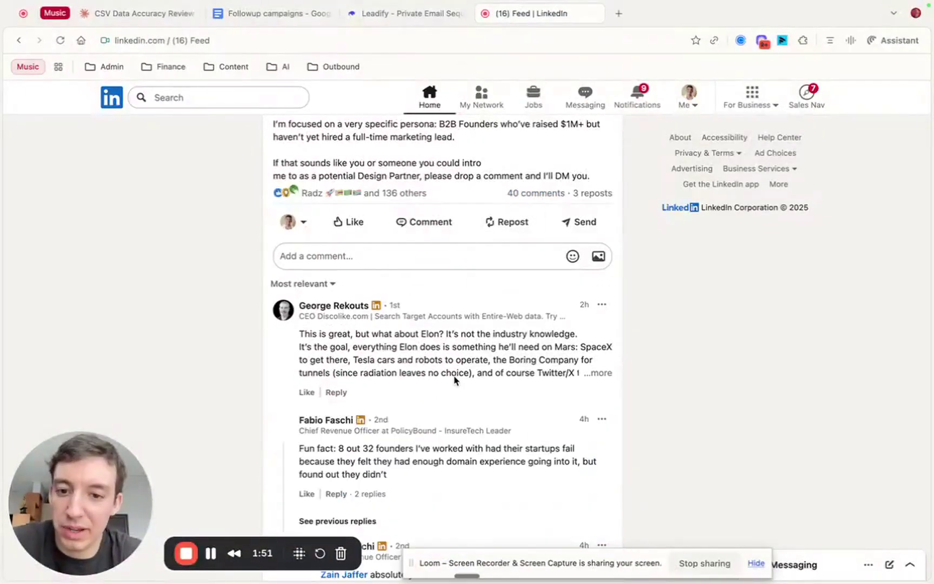
pyautogui.scroll(-2, 454, 381)
pyautogui.scroll(-3, 454, 381)
pyautogui.scroll(3, 454, 381)
pyautogui.scroll(-1, 454, 381)
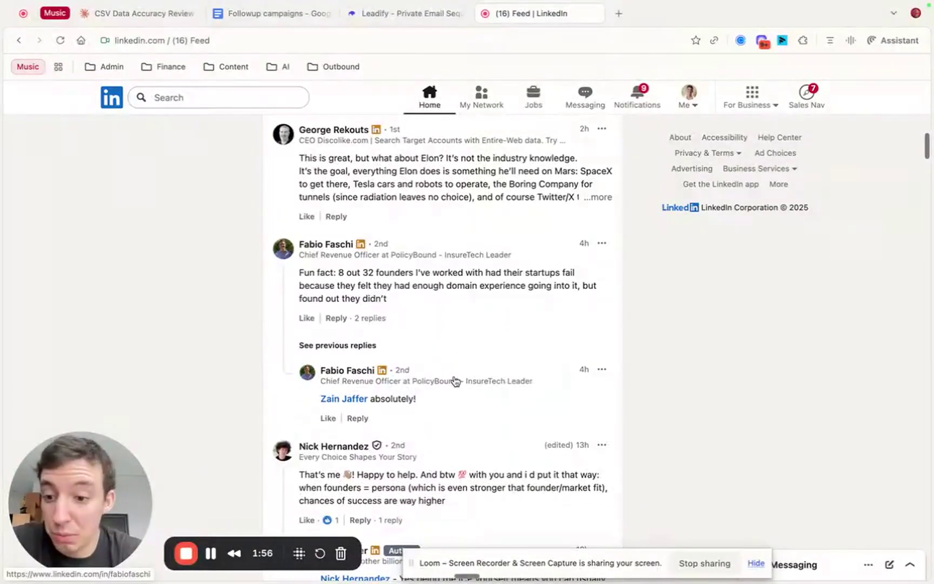
pyautogui.scroll(2, 632, 179)
pyautogui.scroll(-2, 633, 179)
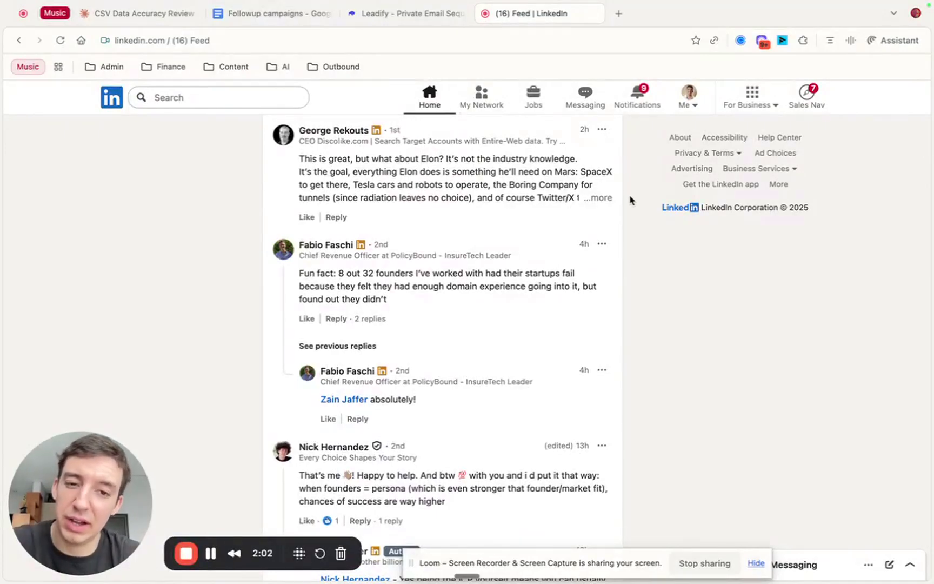
pyautogui.scroll(1, 630, 200)
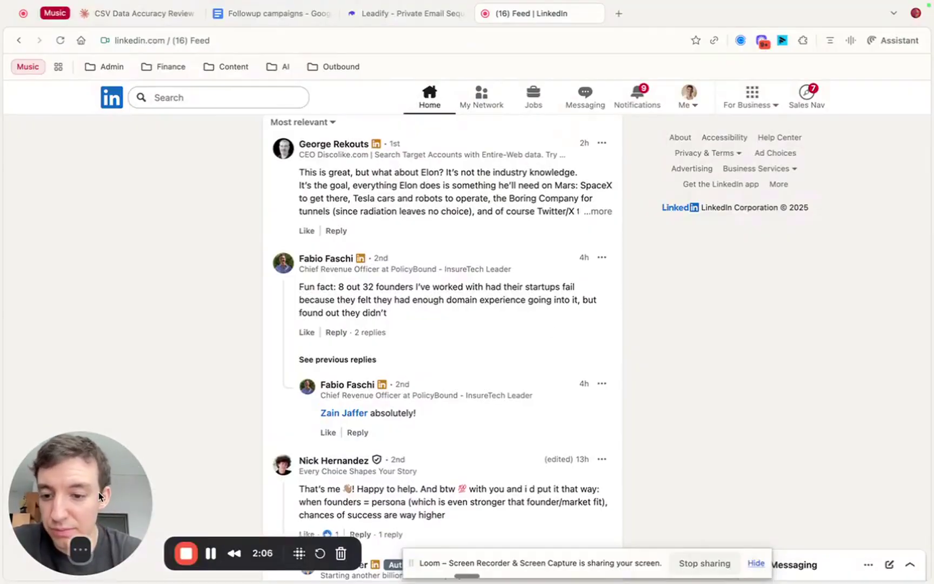
# Open the browser's Assistant beside the LinkedIn feed and hide the screen-sharing notice covering its prompt
pyautogui.click(886, 41)
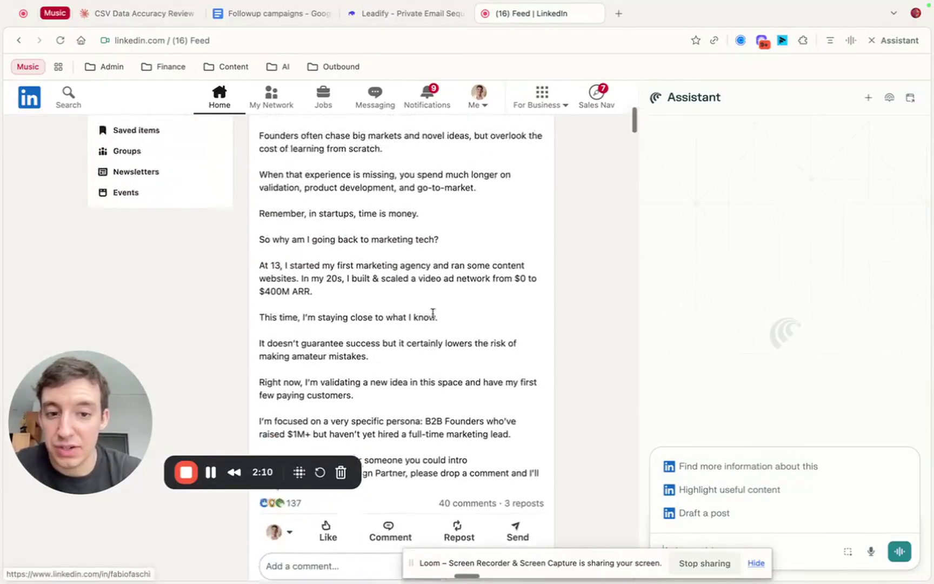
pyautogui.click(757, 563)
pyautogui.click(757, 563)
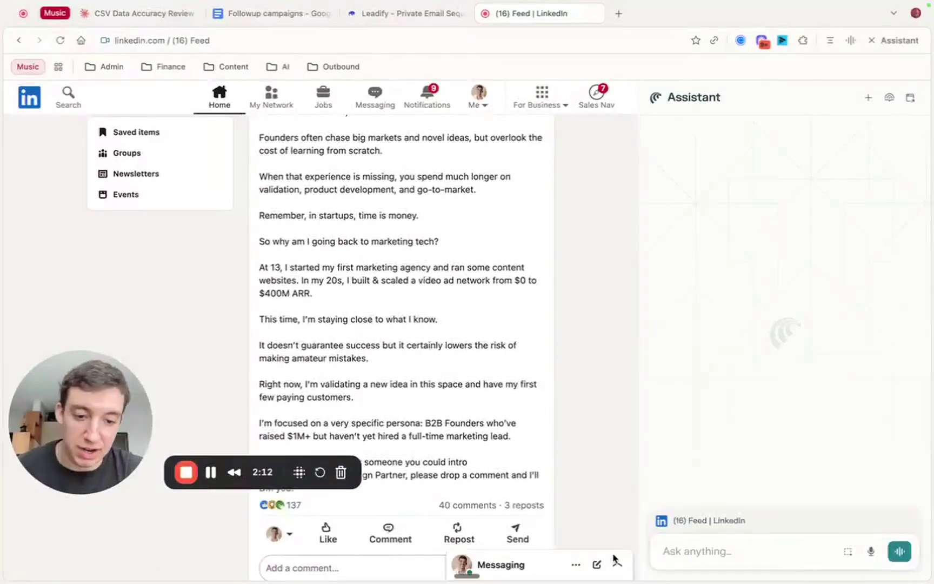
pyautogui.click(705, 554)
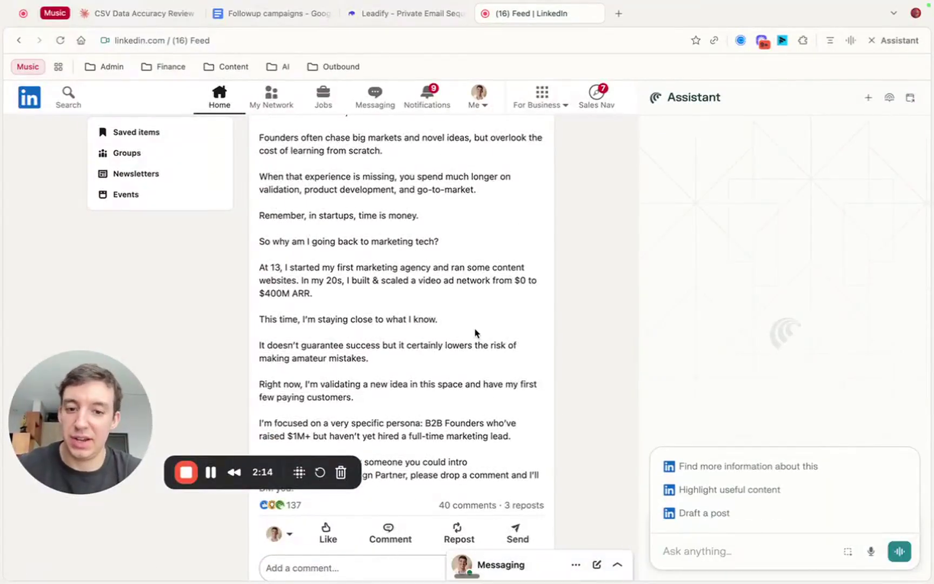
# Ask the Assistant to go to the author's LinkedIn post, pull the first 10 comment profiles, and list their names and LinkedIn profiles
pyautogui.scroll(5, 476, 334)
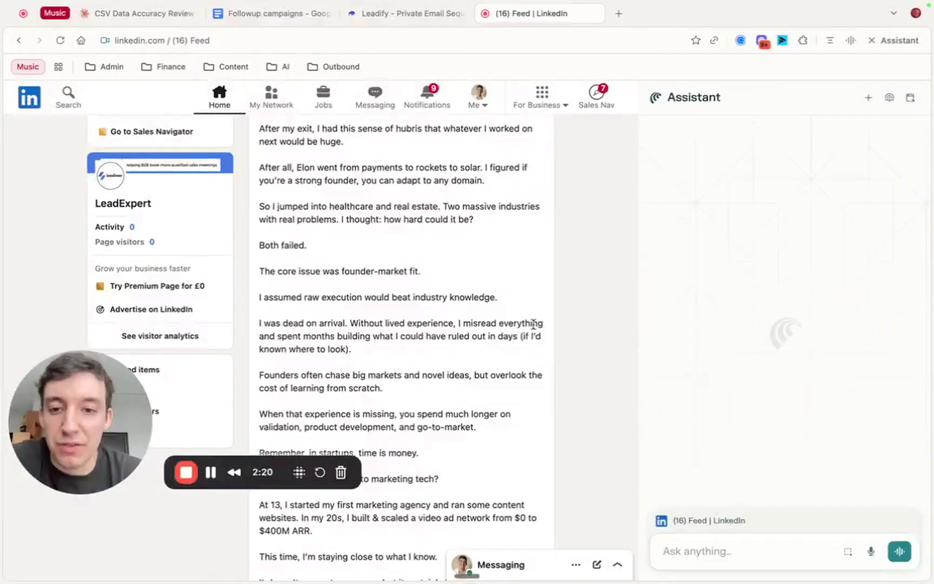
pyautogui.scroll(2, 538, 324)
pyautogui.scroll(-8, 533, 328)
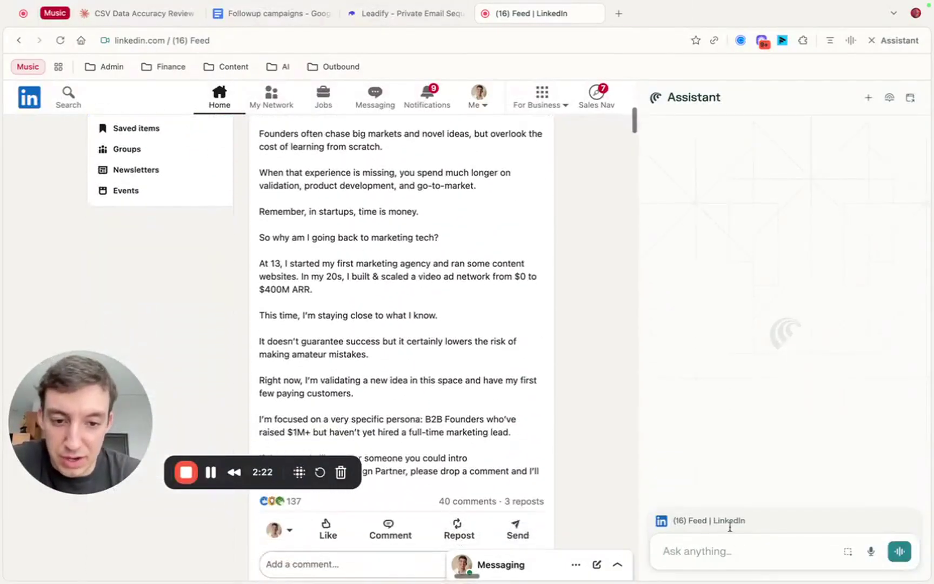
pyautogui.scroll(-7, 489, 373)
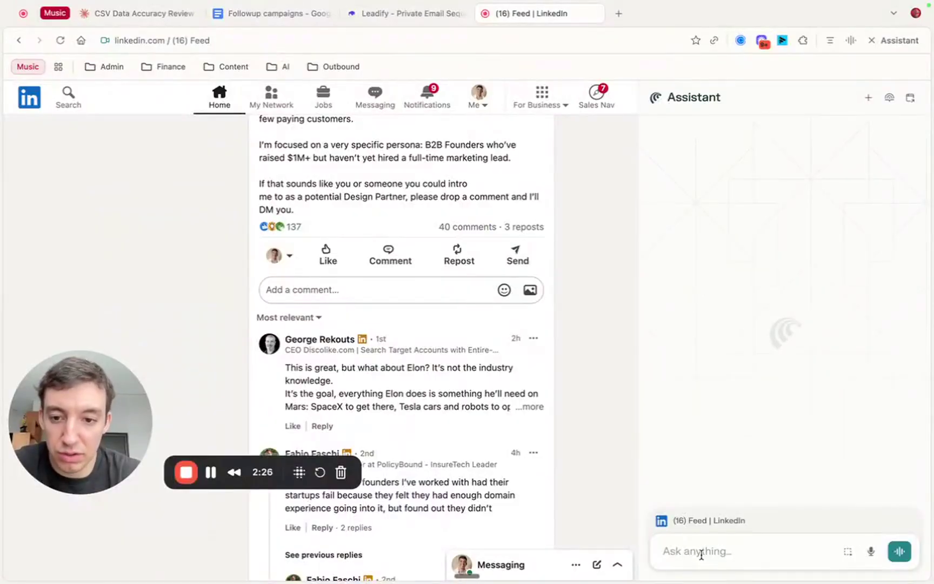
pyautogui.scroll(20, 563, 325)
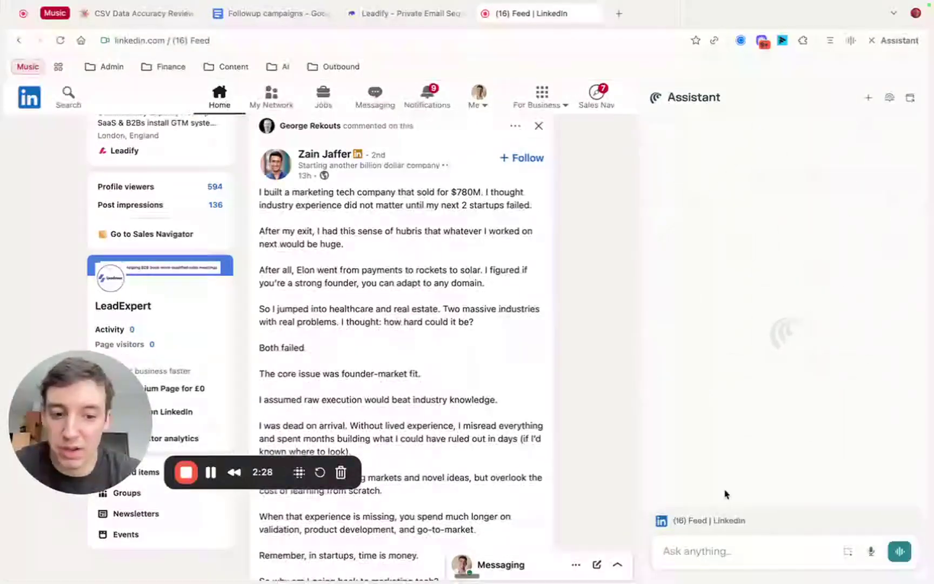
pyautogui.click(719, 552)
pyautogui.write('Can you go to Zai')
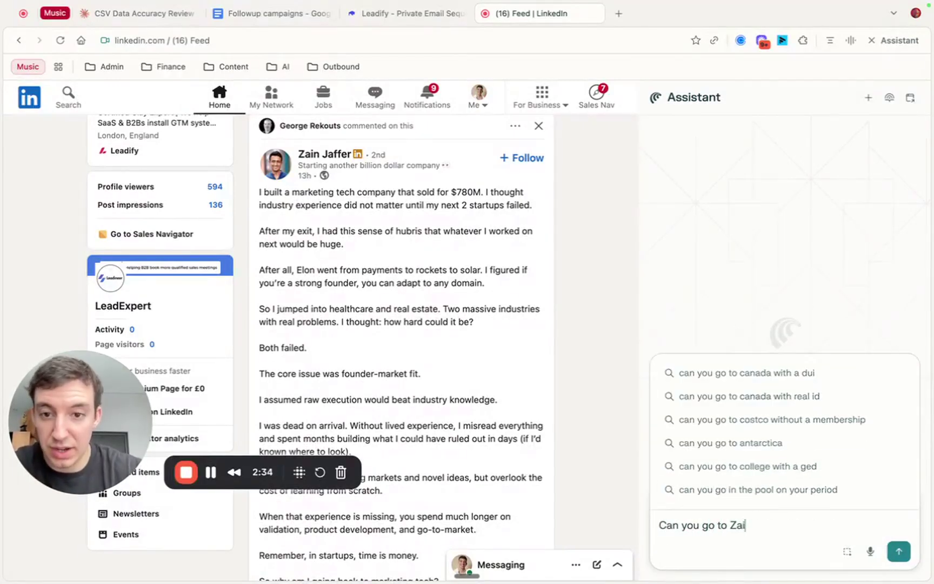
pyautogui.write('n Jaffer')
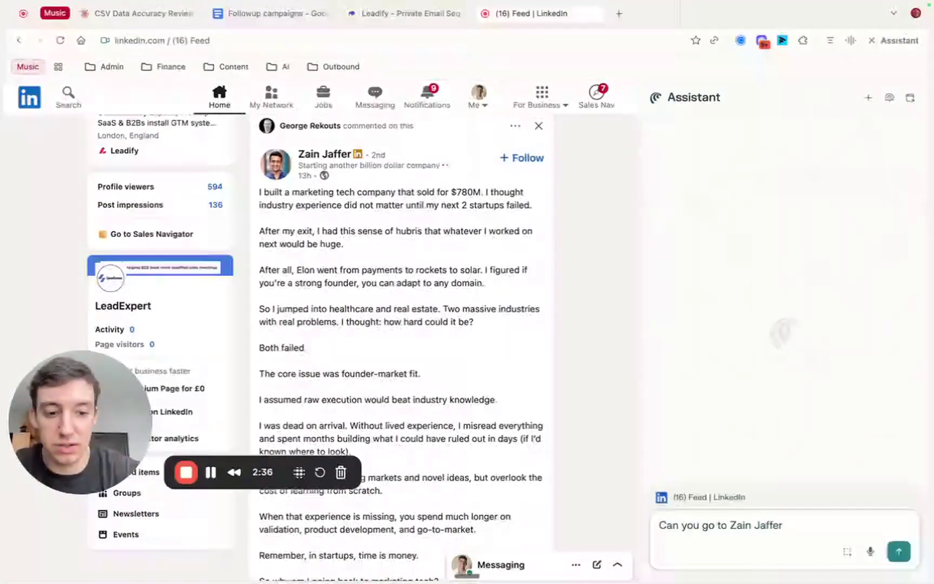
pyautogui.write("'s linkedi")
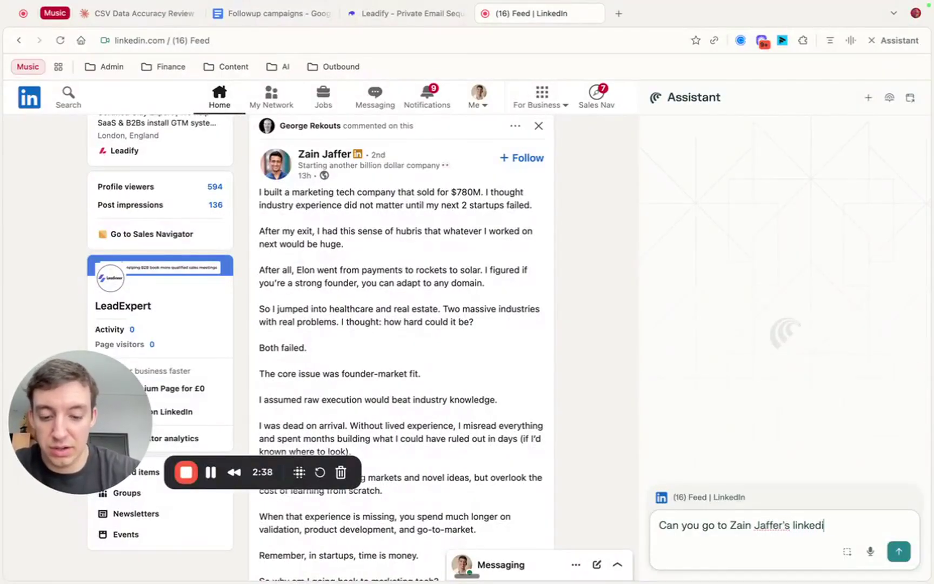
pyautogui.write('n post and pul')
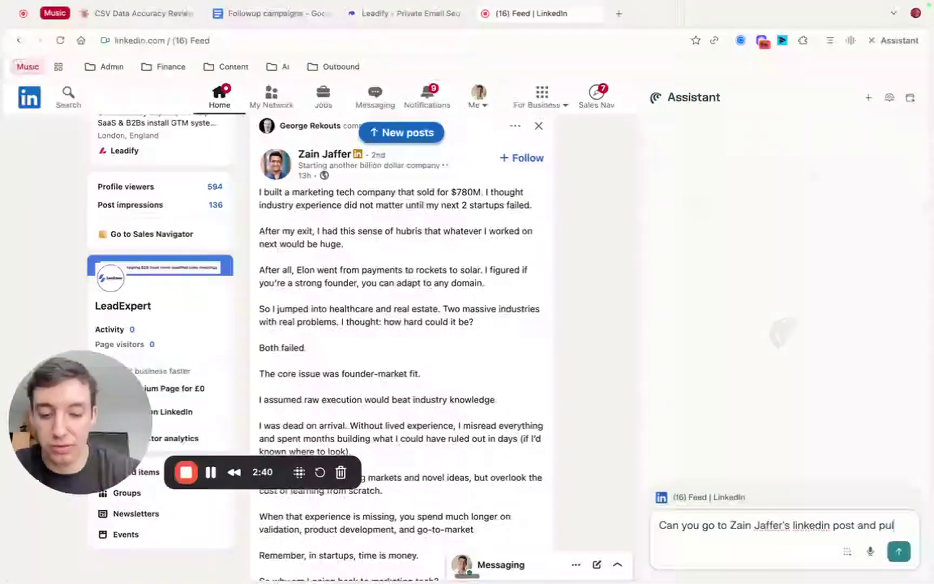
pyautogui.write('l the first 10 ')
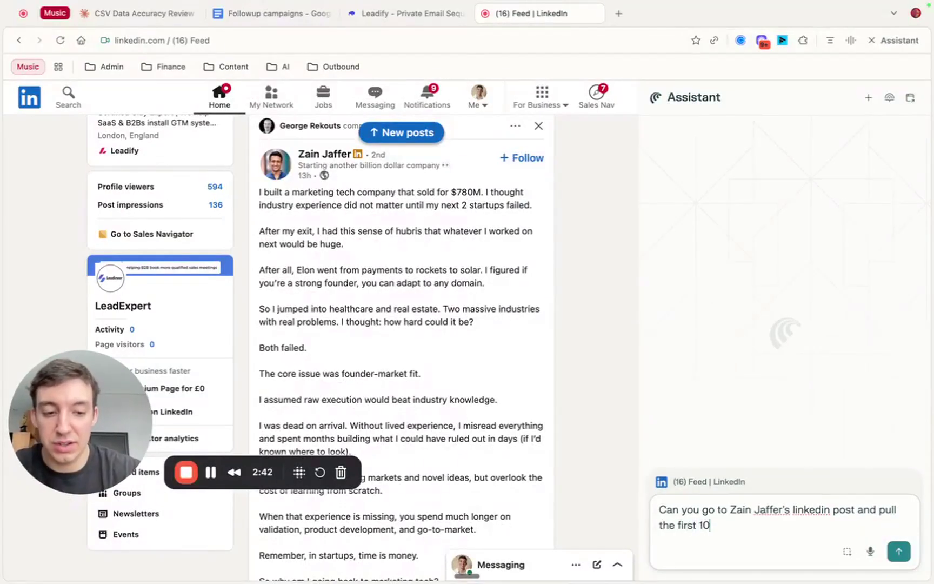
pyautogui.write('commenst')
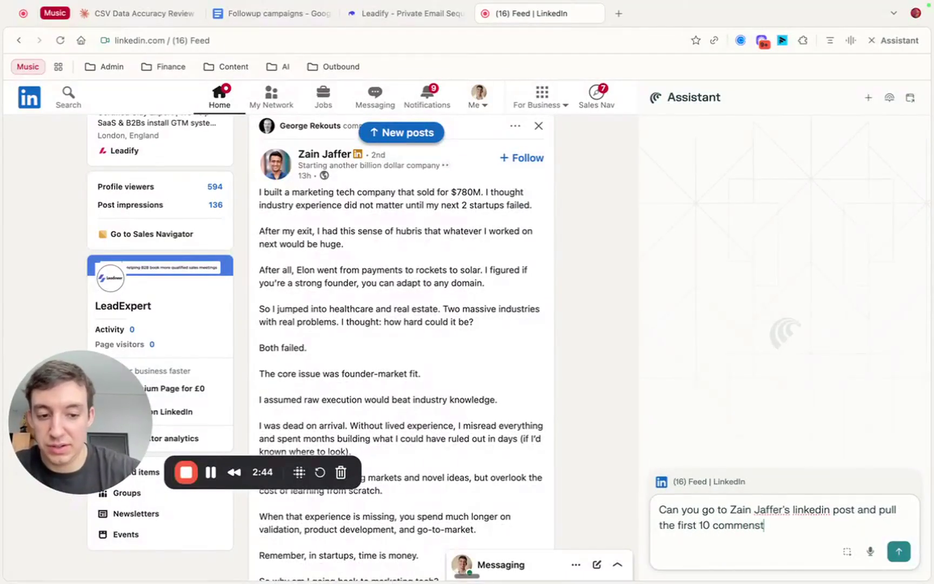
pyautogui.press('BackSpace')
pyautogui.press('BackSpace')
pyautogui.write('t ')
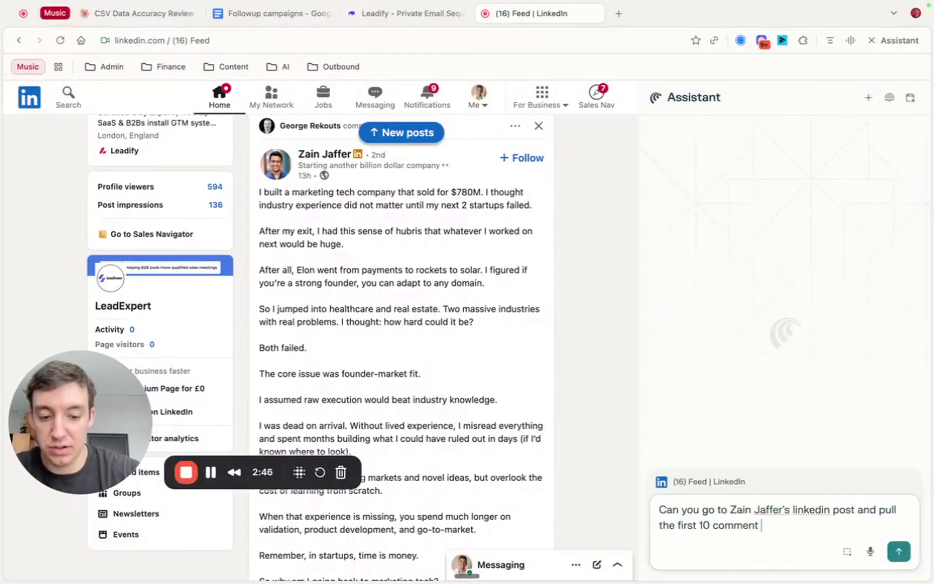
pyautogui.write('profiles')
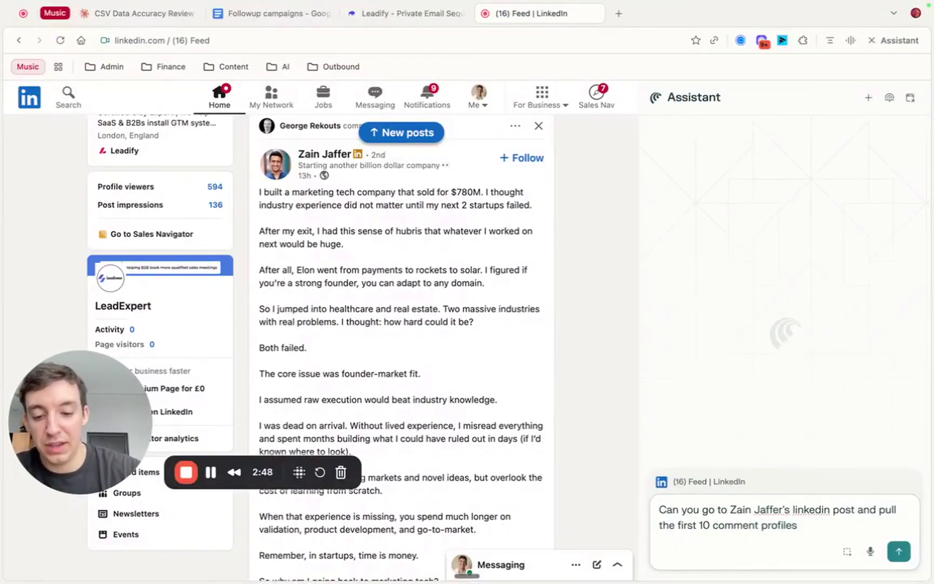
pyautogui.write(' - i want thei')
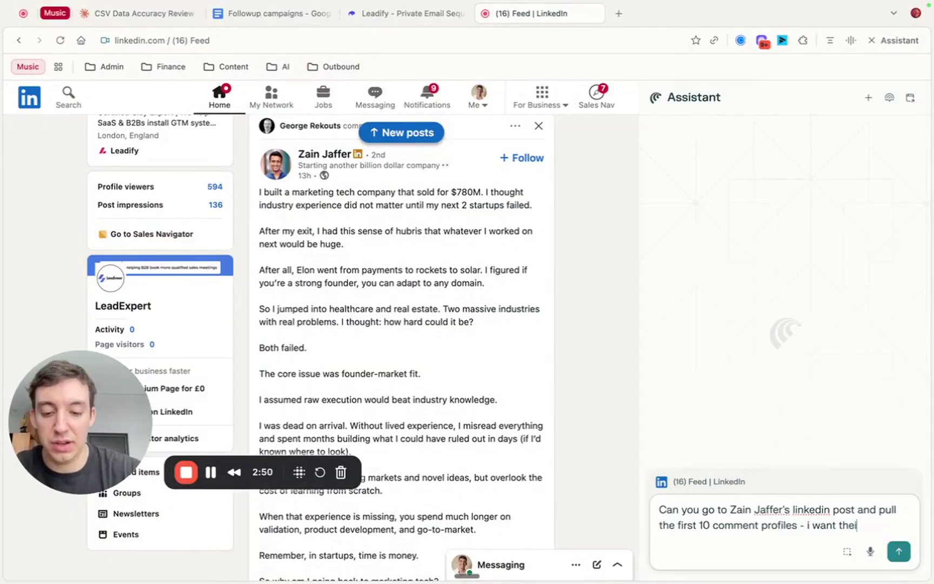
pyautogui.write('r na')
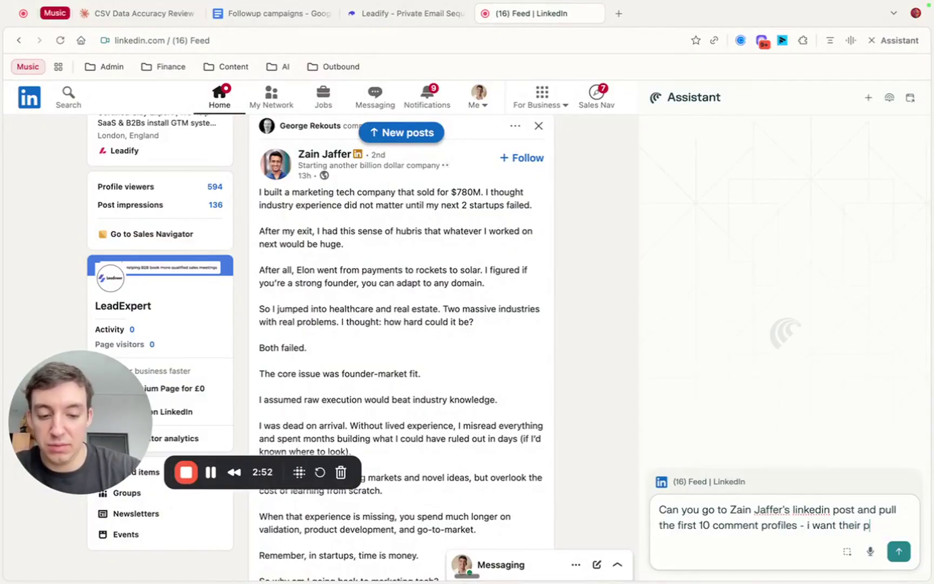
pyautogui.write('me an')
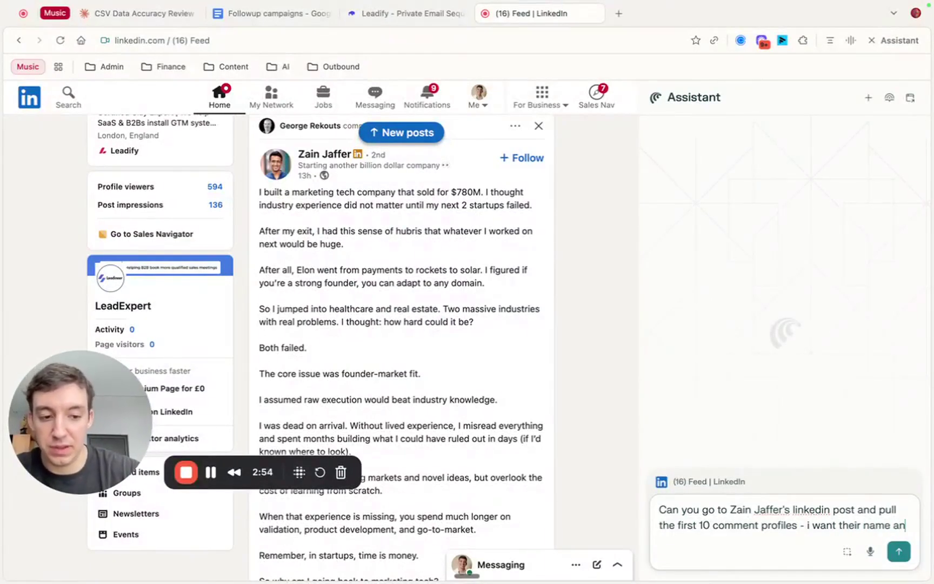
pyautogui.write('d their linkedin')
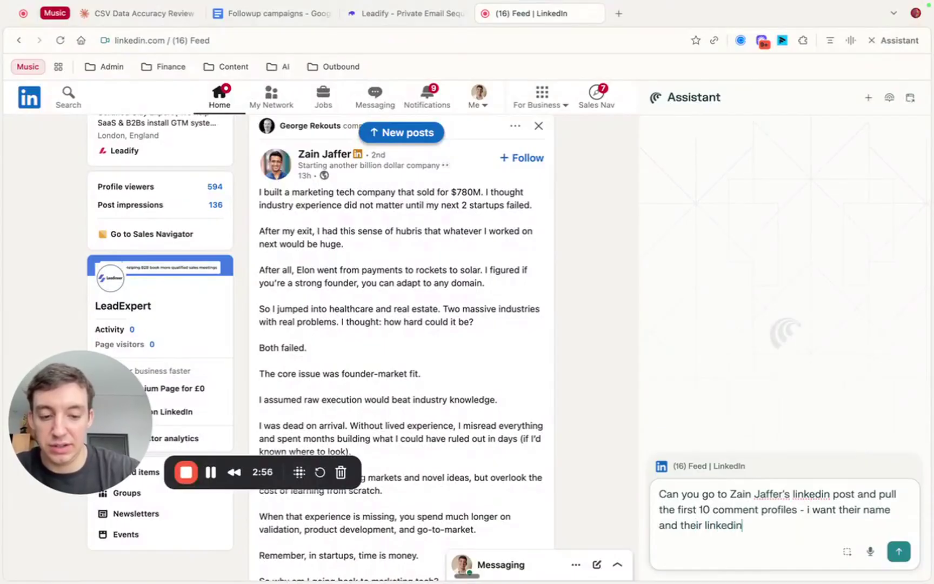
pyautogui.write(' profile in a list')
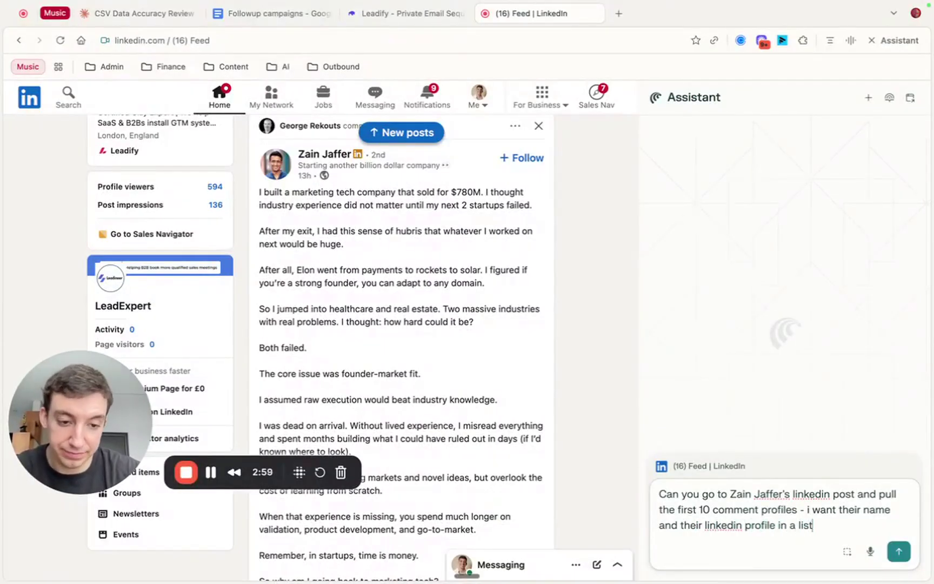
pyautogui.press('Return')
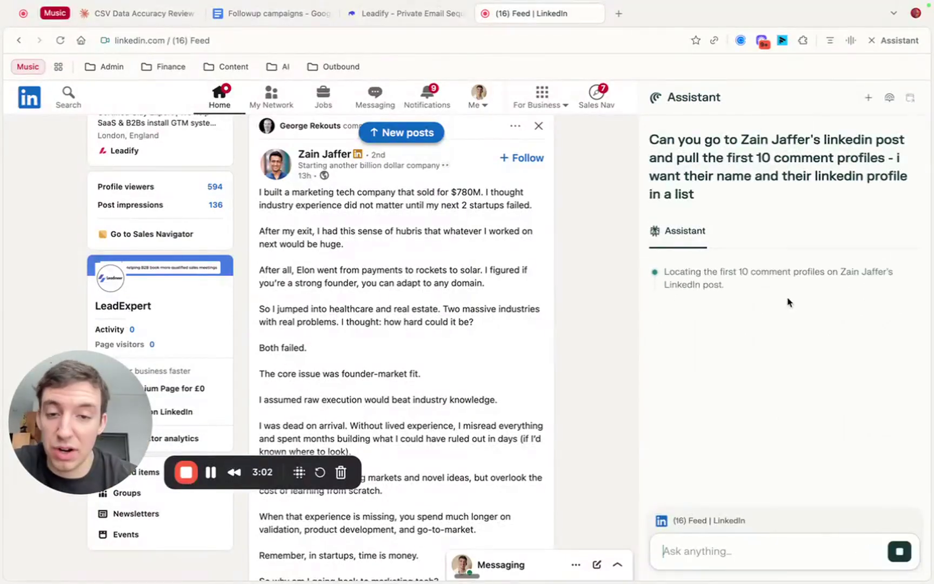
# Compare the Assistant's list of the first 10 commenters with the comments under the $780M marketing tech post
pyautogui.scroll(-2, 561, 284)
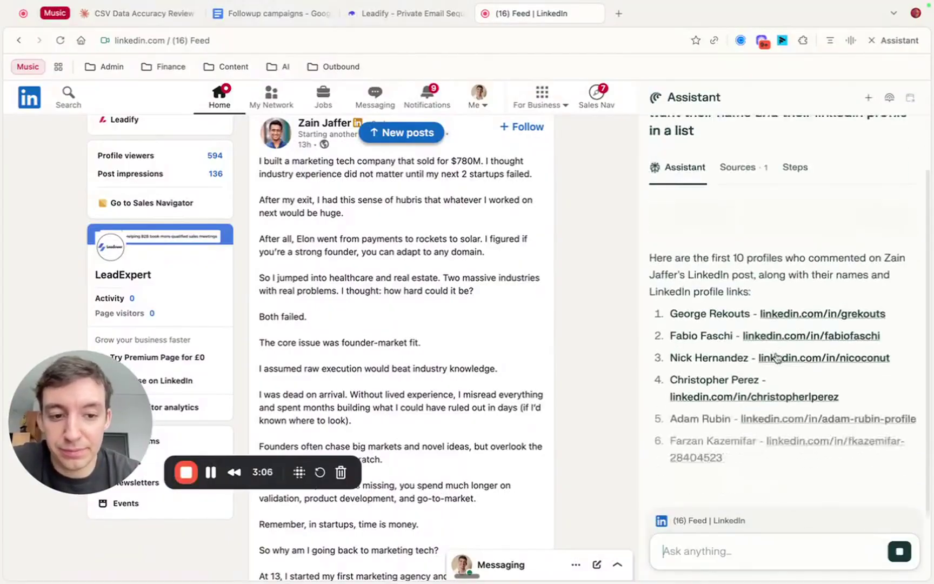
pyautogui.moveTo(670, 222); pyautogui.dragTo(719, 222)
pyautogui.scroll(-10, 407, 307)
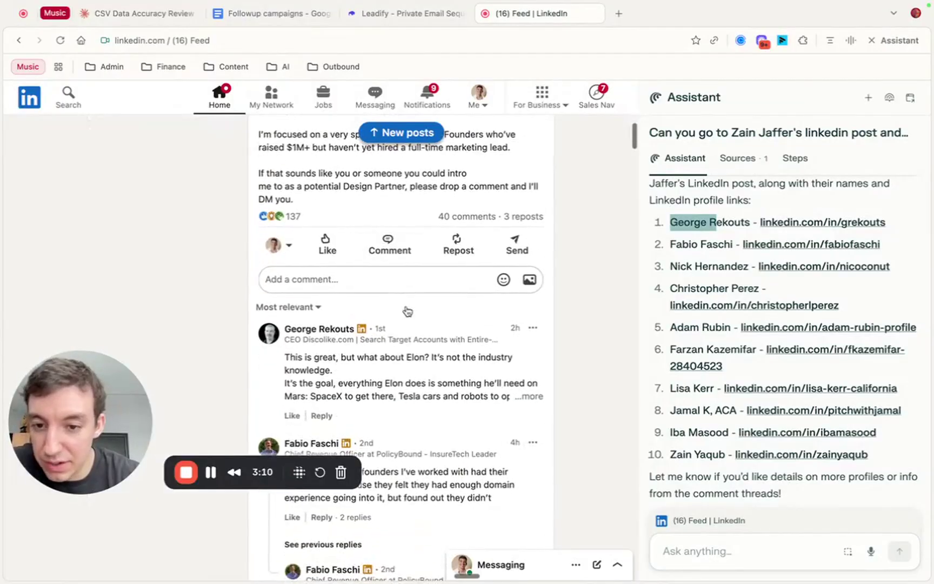
pyautogui.scroll(-2, 413, 335)
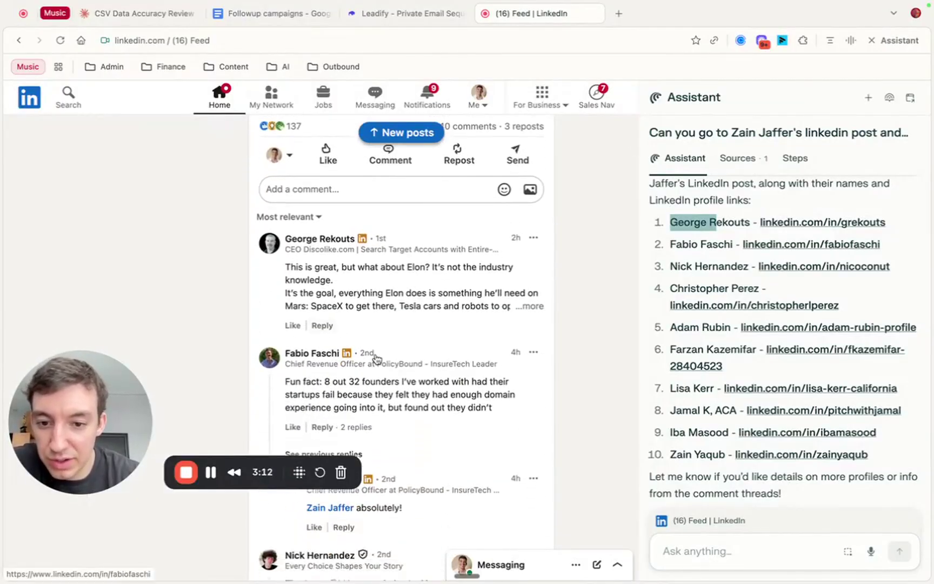
pyautogui.scroll(-3, 361, 363)
pyautogui.scroll(-3, 373, 378)
pyautogui.scroll(-2, 383, 389)
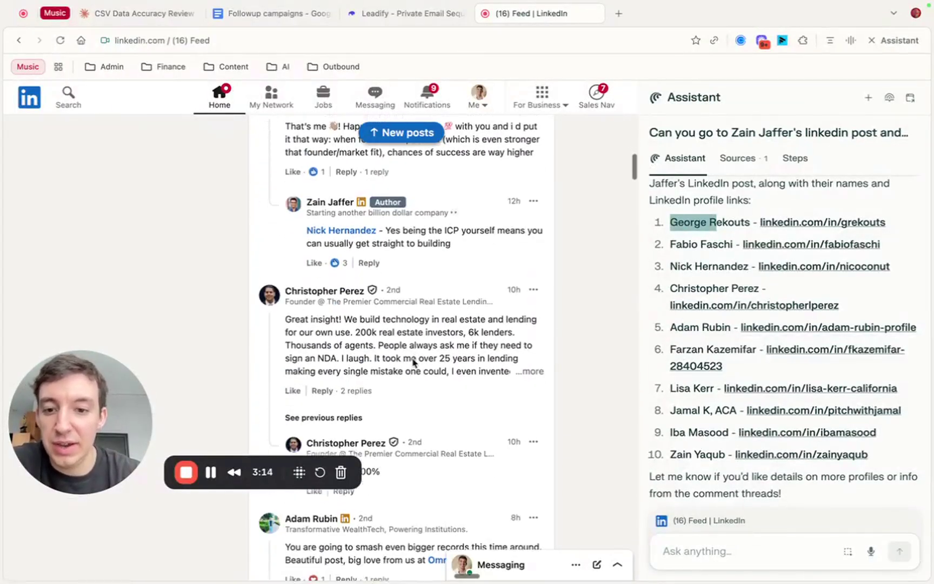
pyautogui.scroll(-1, 719, 419)
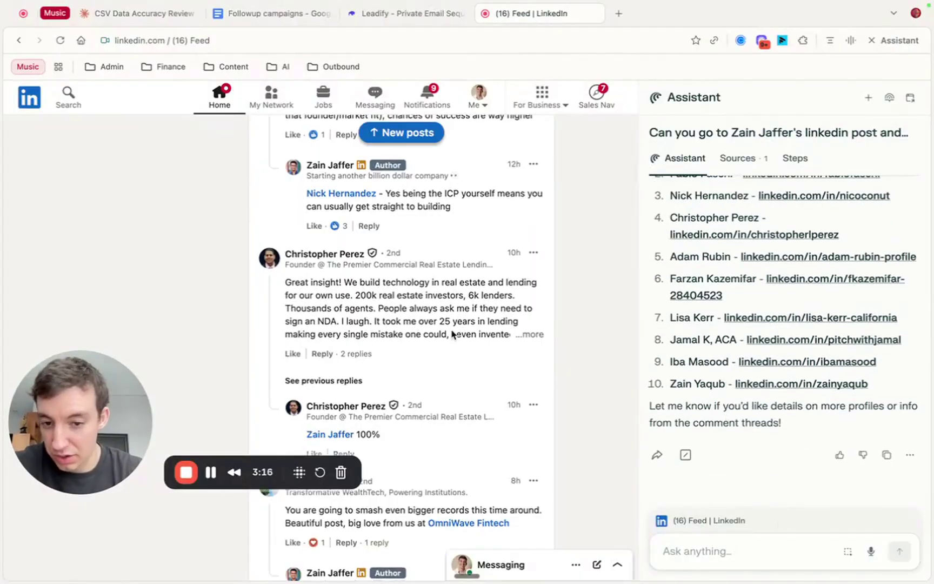
pyautogui.scroll(-4, 455, 336)
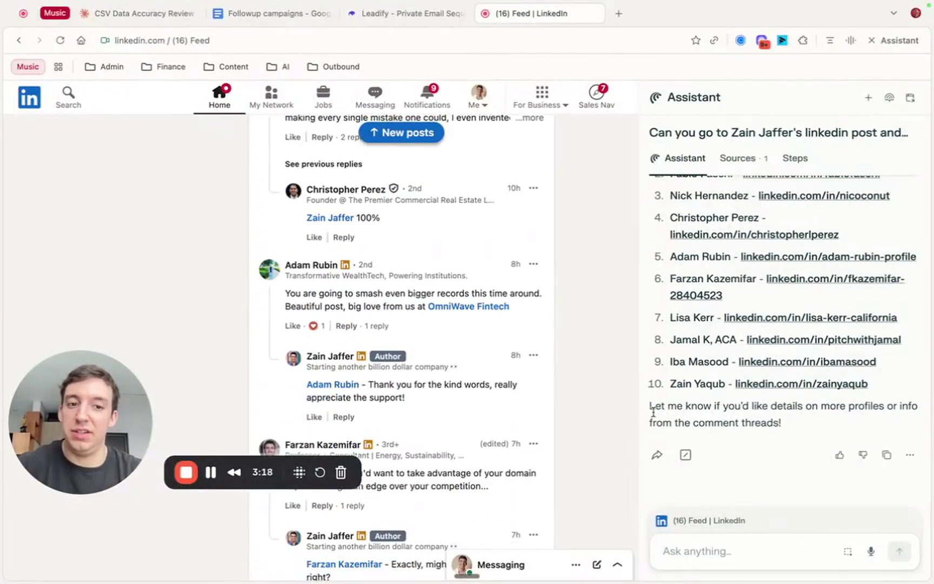
pyautogui.scroll(1, 456, 317)
pyautogui.scroll(2, 457, 317)
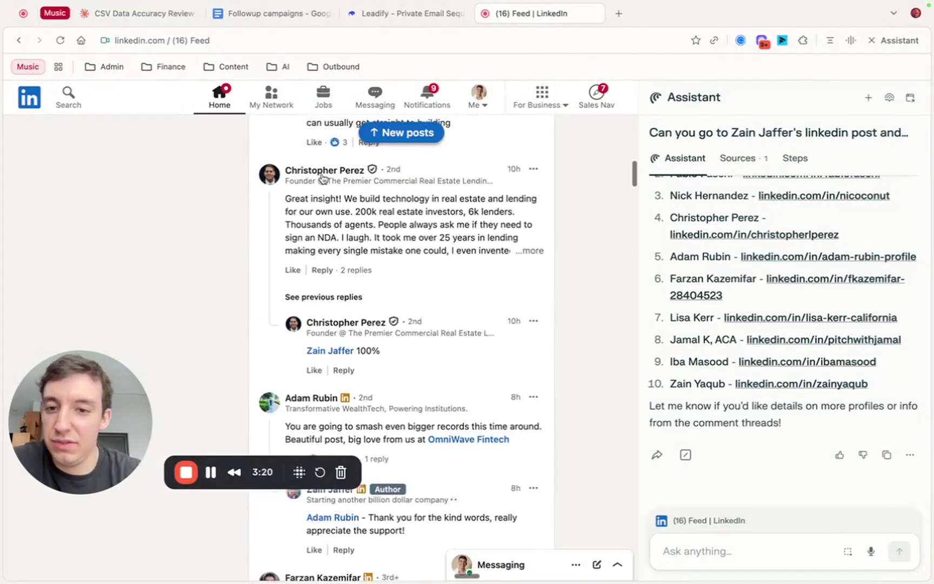
# Begin a follow-up Assistant prompt with "Can you now do research into each of these 10 profiles, id like the following info:"
pyautogui.click(691, 546)
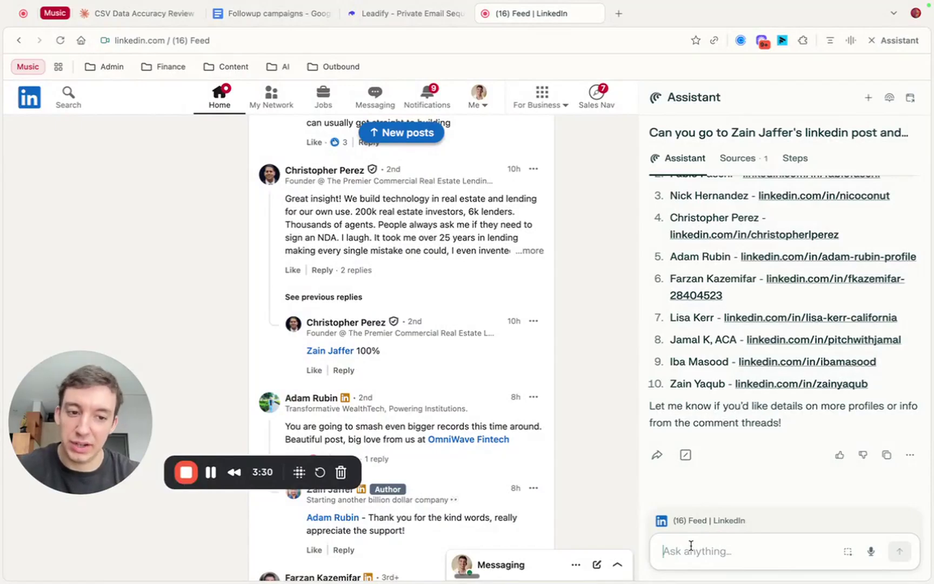
pyautogui.scroll(3, 772, 448)
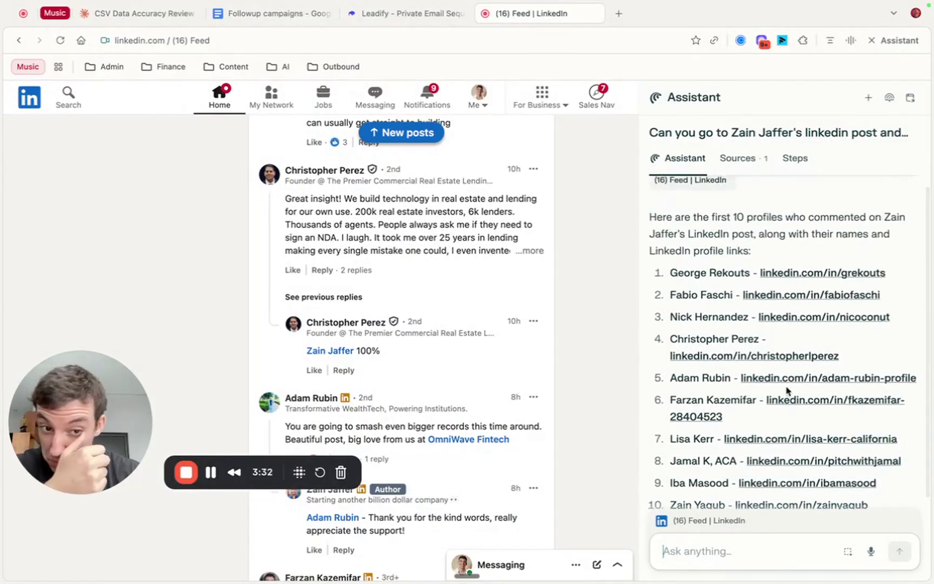
pyautogui.scroll(-3, 787, 390)
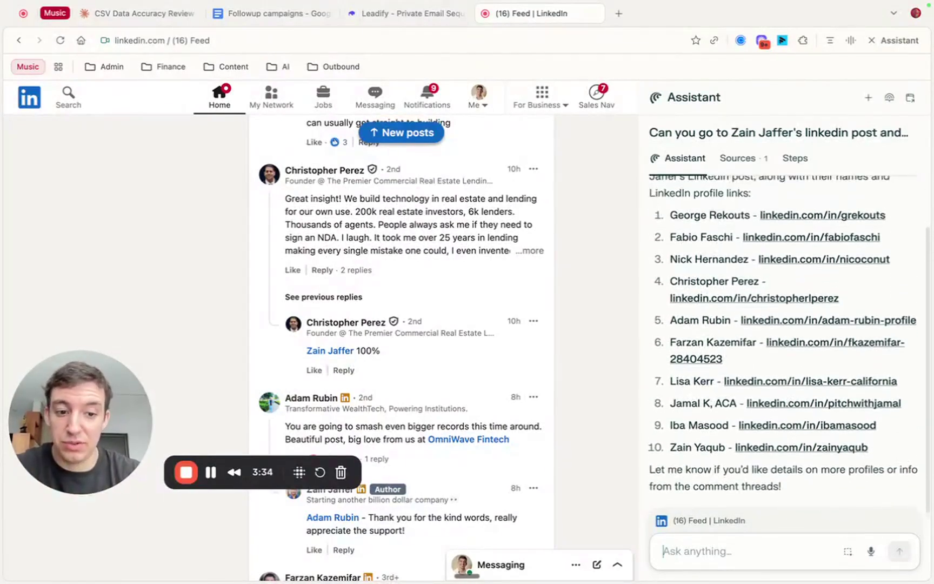
pyautogui.write('Can you now do research into each of these 10')
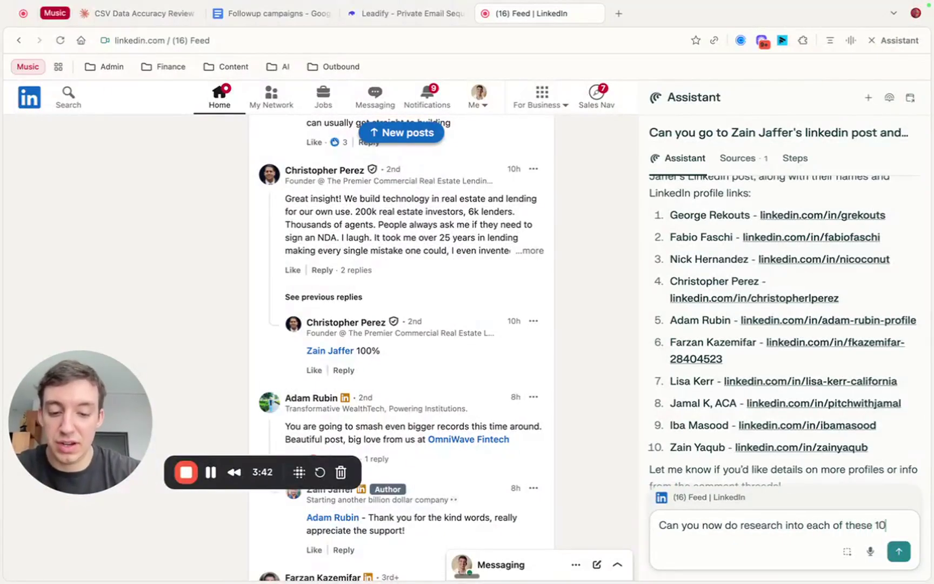
pyautogui.write(' profiles, ')
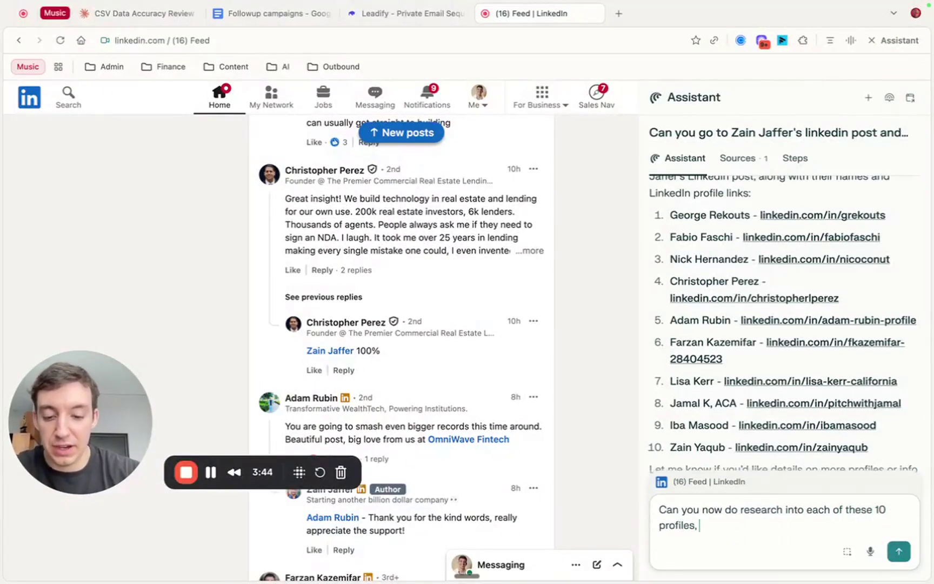
pyautogui.write('id like the follo')
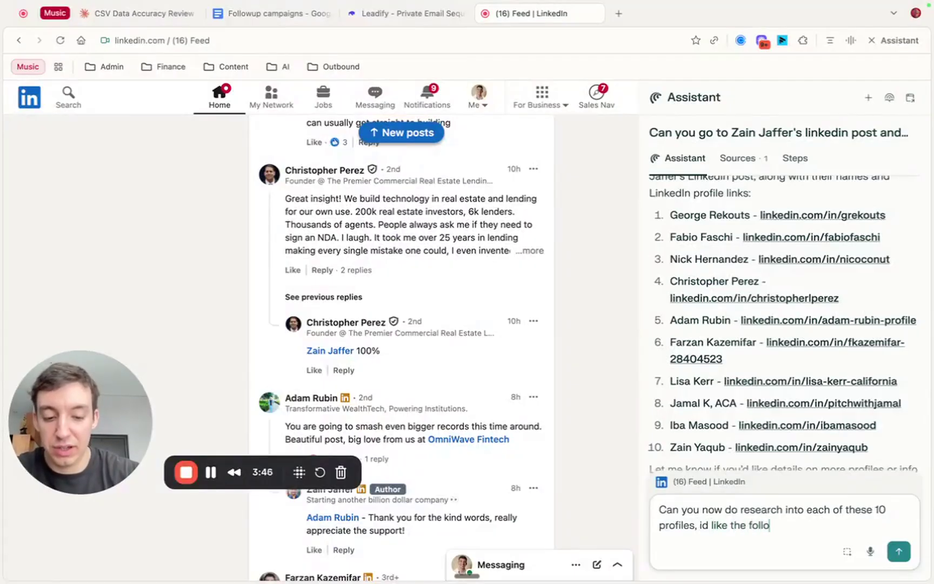
pyautogui.write('wing info:')
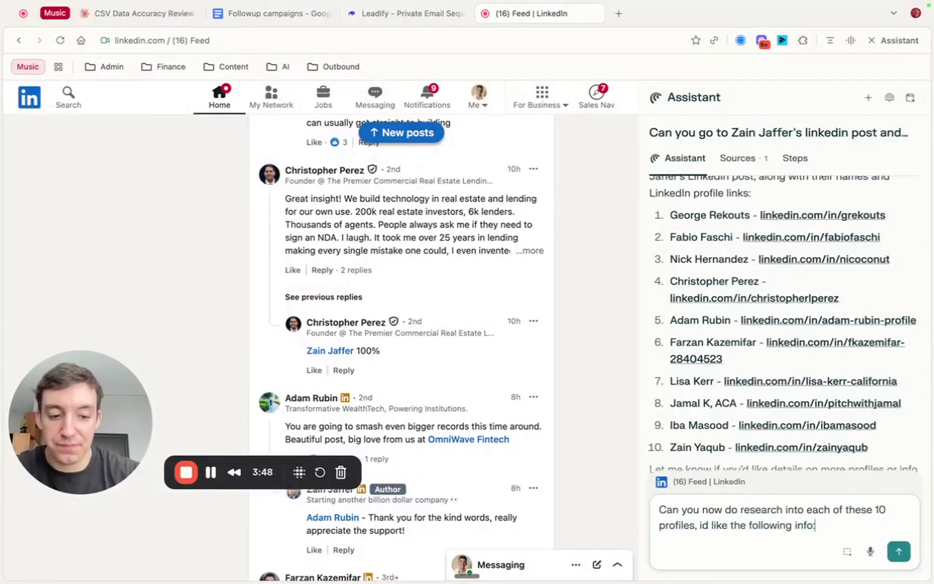
# Add the first bullet to the prompt on a new line: "- summary of their linkedin profile"
pyautogui.hotkey('shift', 'Return')
pyautogui.write('- what')
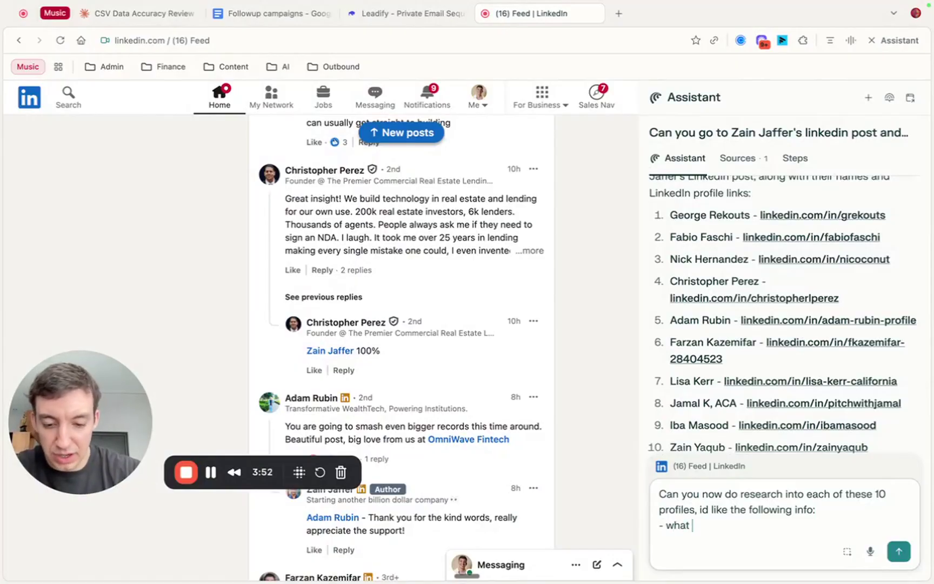
pyautogui.press('BackSpace')
pyautogui.press('BackSpace')
pyautogui.press('BackSpace')
pyautogui.press('BackSpace')
pyautogui.write('su')
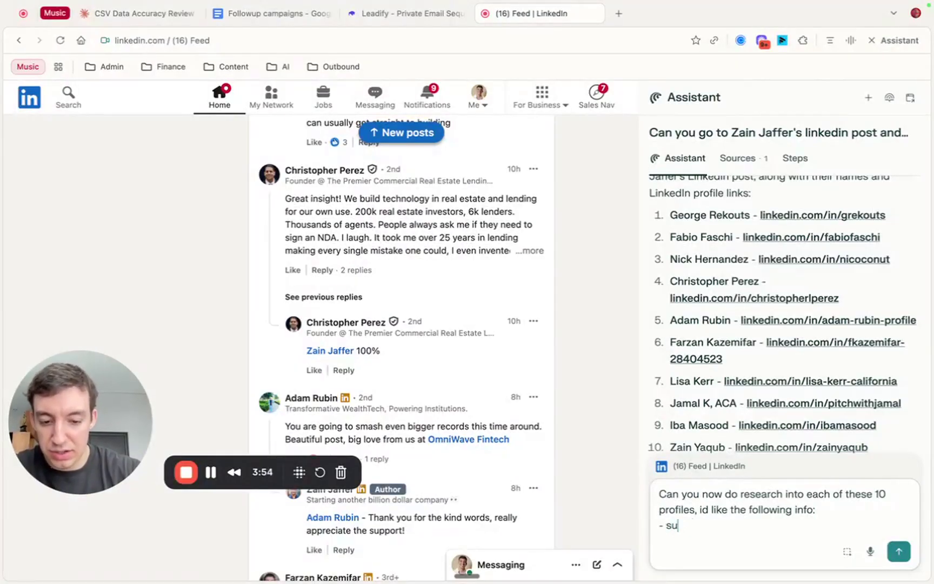
pyautogui.write('mmary of their li')
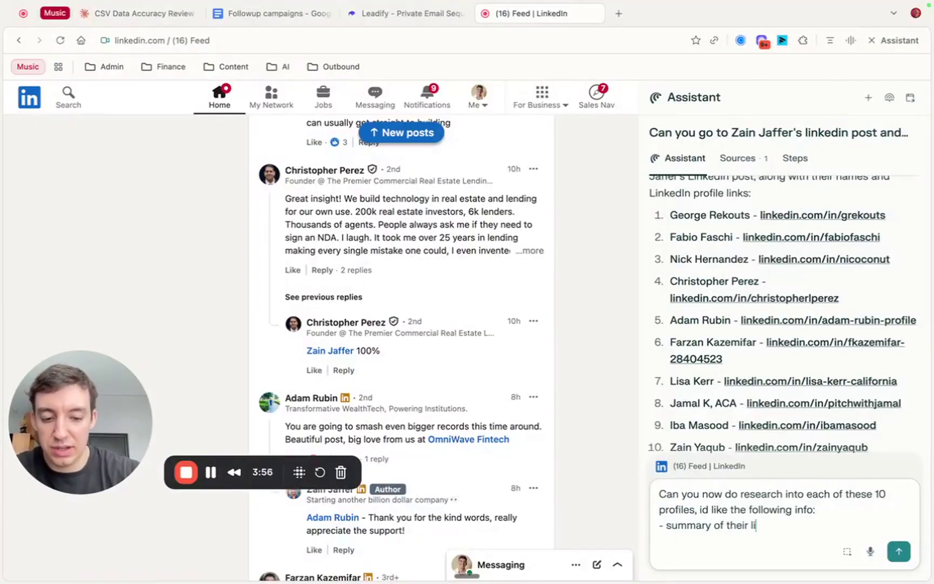
pyautogui.write('nkedin profile')
# Add a bullet: "- find their latest company experience and then find the company they work at or for and then find that companys domain"
pyautogui.hotkey('shift', 'Return')
pyautogui.write('- find their latest com')
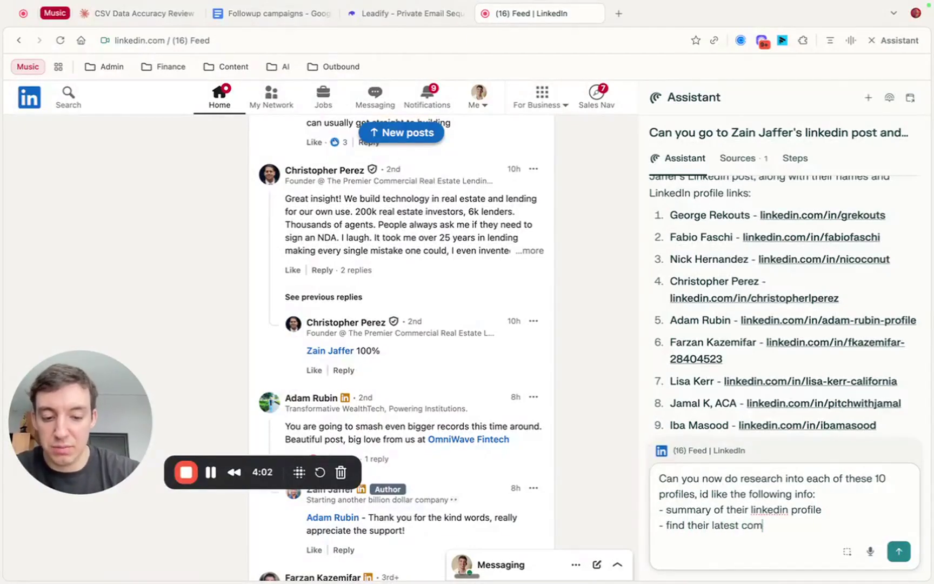
pyautogui.write('pany experience a')
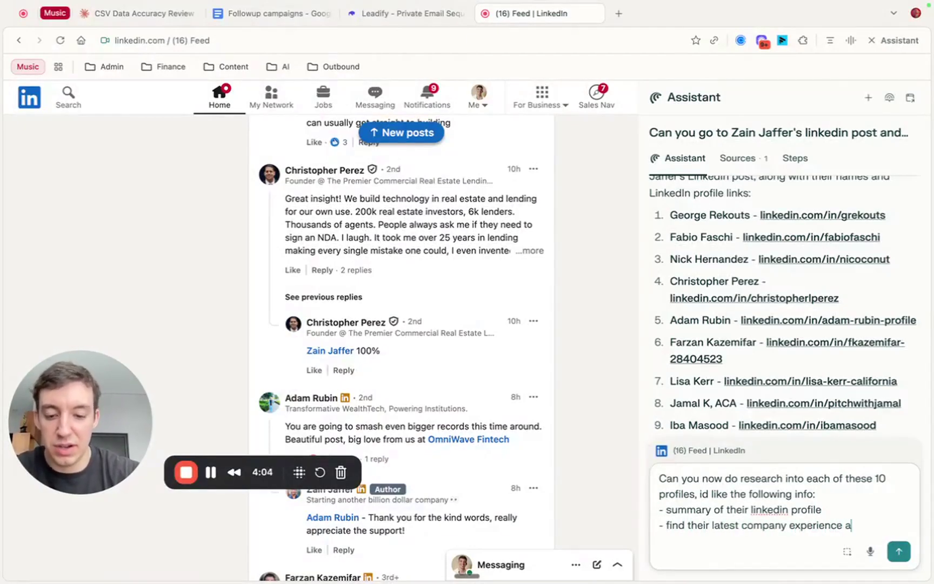
pyautogui.write('nd then find the co')
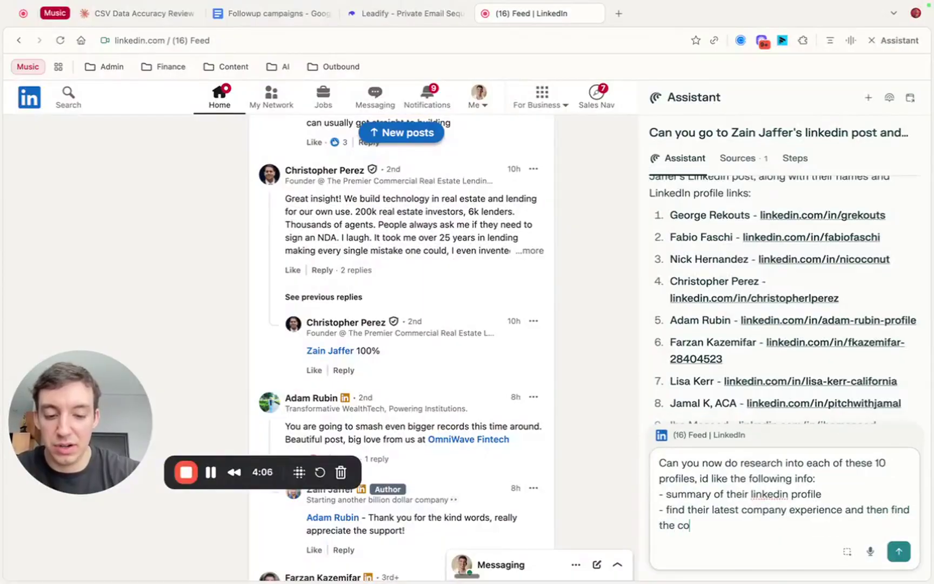
pyautogui.write('mpany they work at or for')
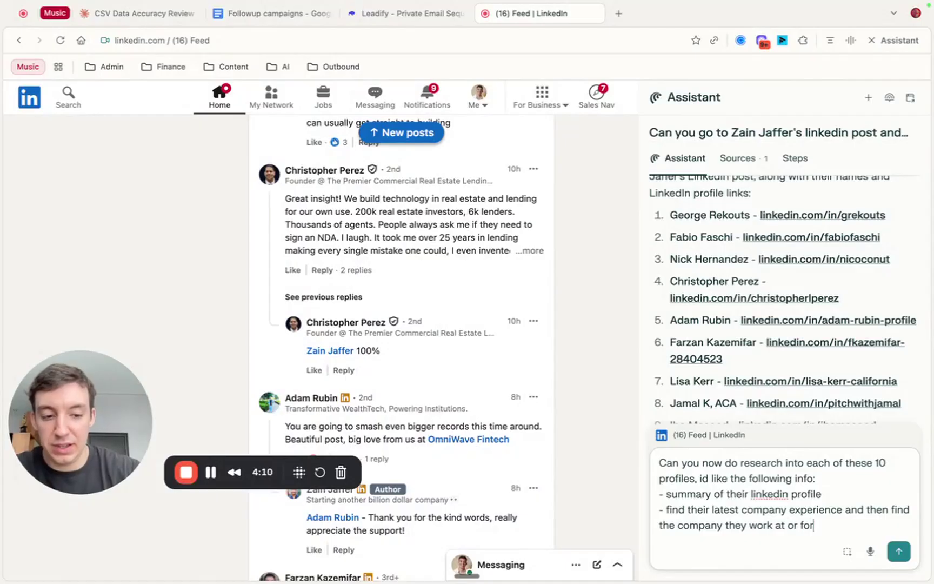
pyautogui.write(' and then find the')
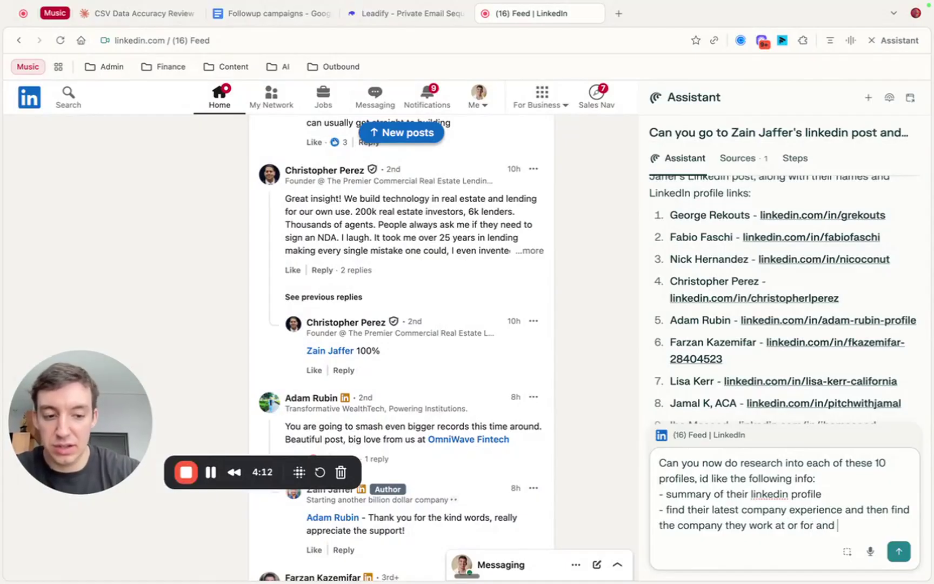
pyautogui.write('ir')
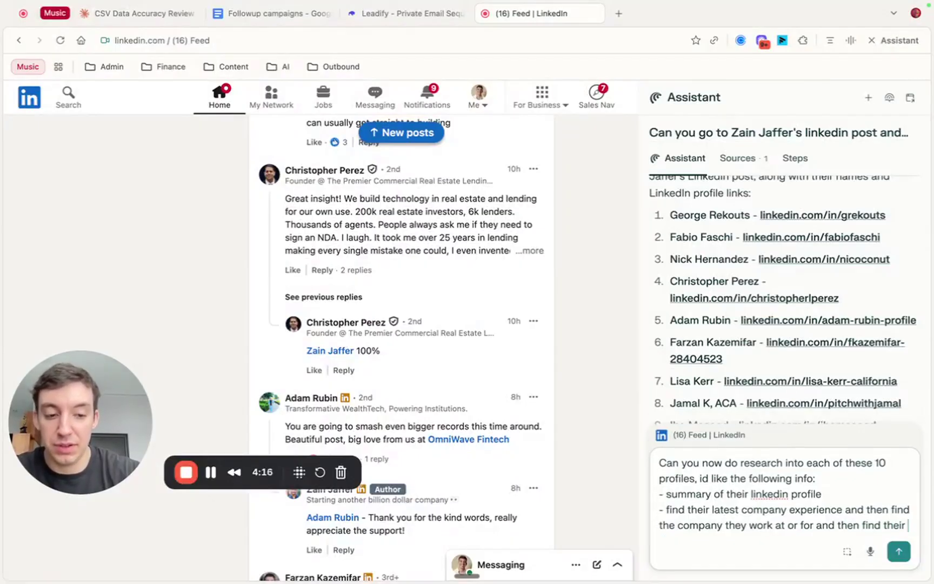
pyautogui.press('BackSpace')
pyautogui.press('BackSpace')
pyautogui.press('BackSpace')
pyautogui.write('hat companys domain')
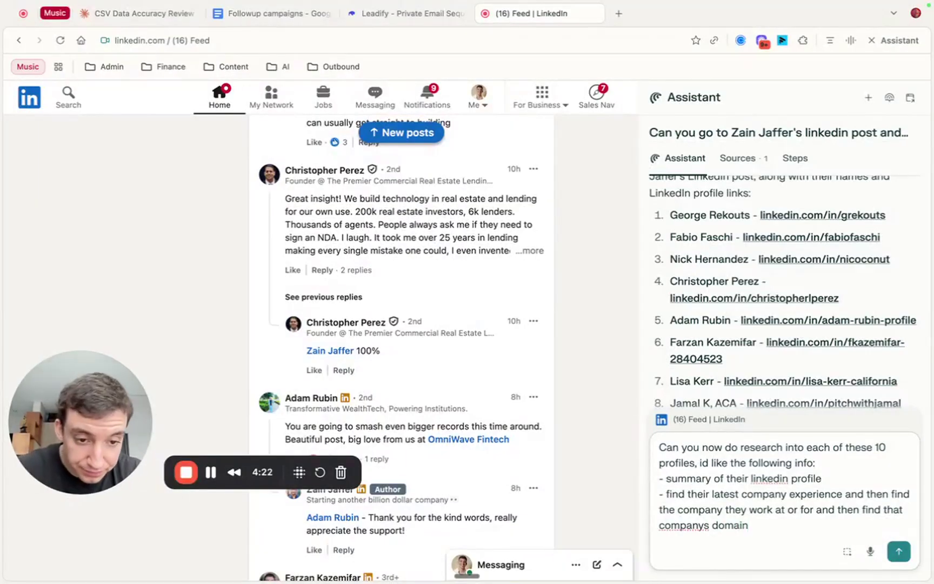
# Extend the profile summary bullet with "in 30-50 words, focusing on their experience and what they do"
pyautogui.click(824, 478)
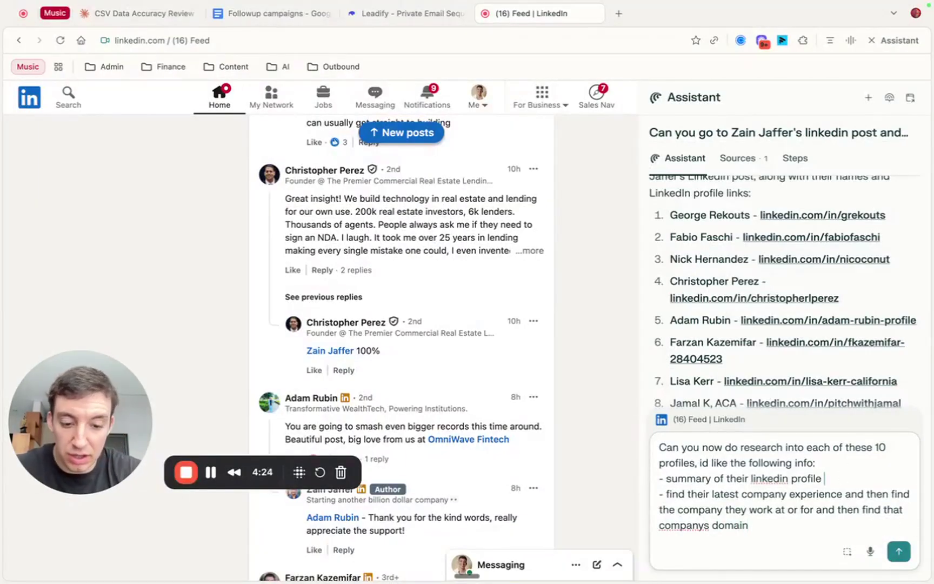
pyautogui.write('in 30-50')
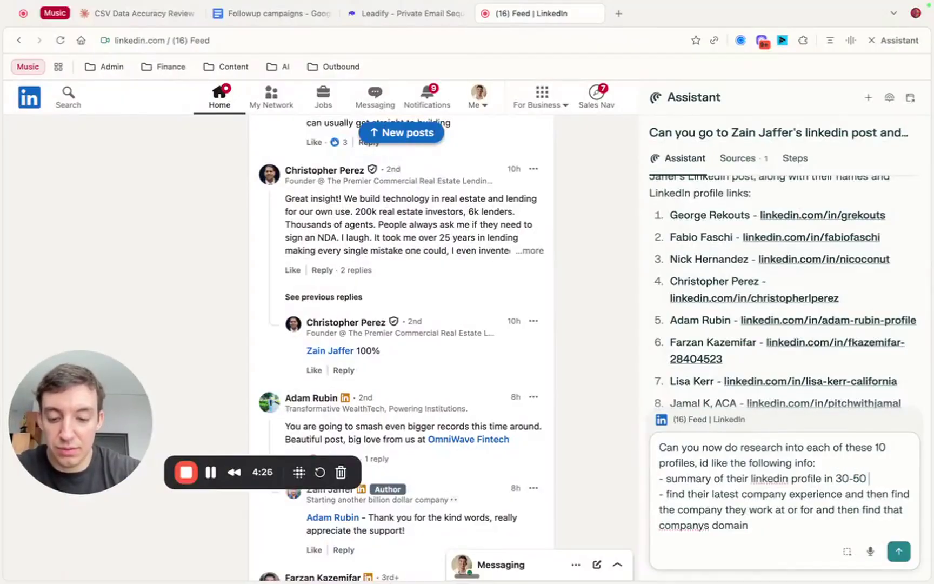
pyautogui.write(' words, focusing')
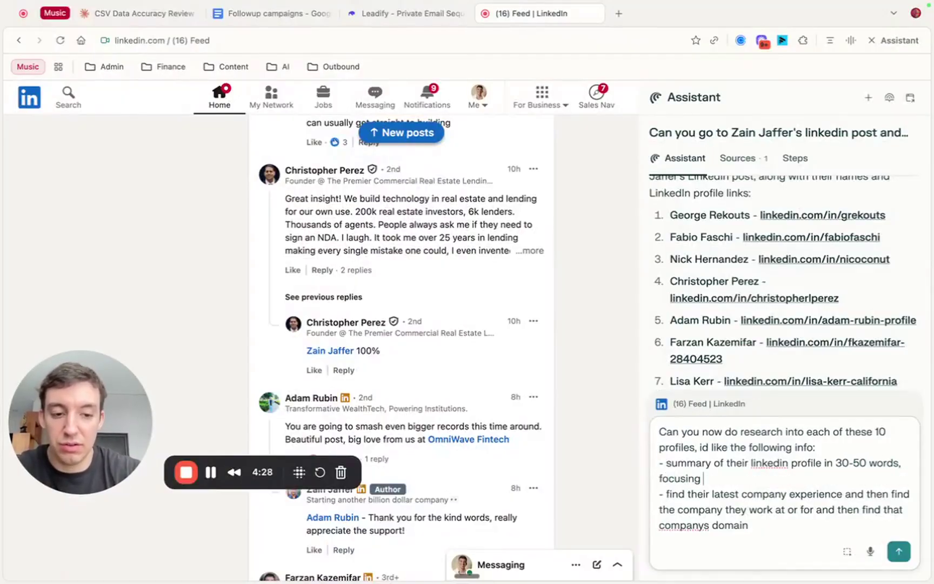
pyautogui.write(' on their experience')
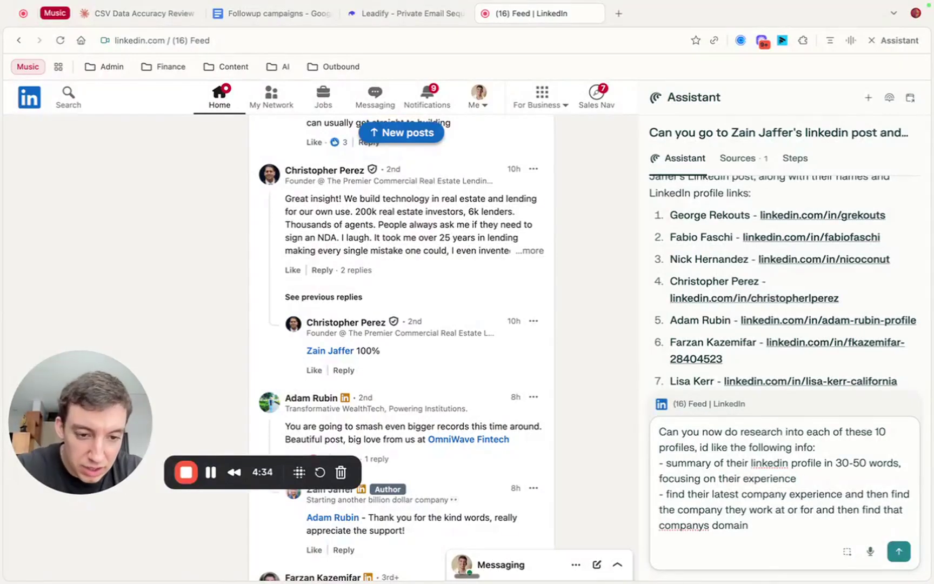
pyautogui.write('and what they do')
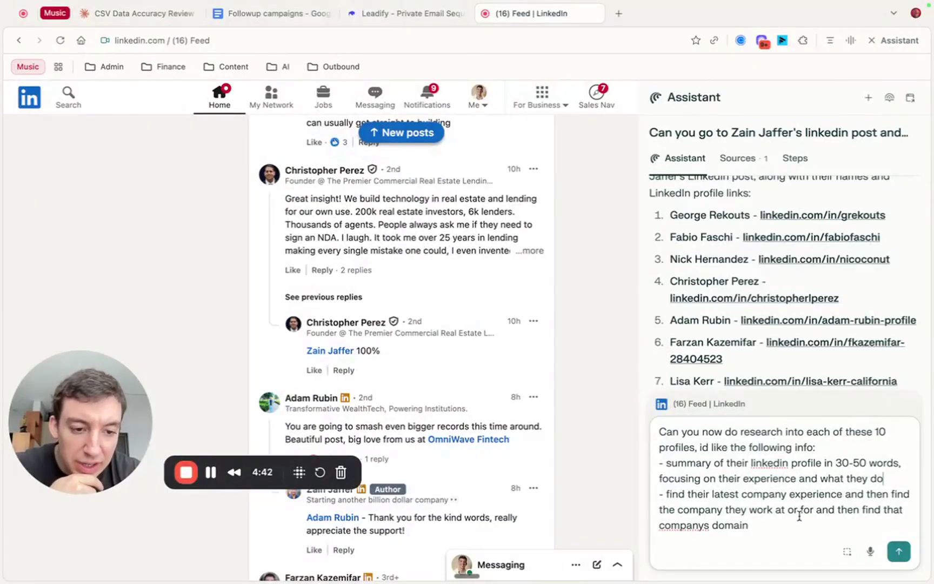
# Insert "(the company name)" after "the company they work at or for" in the second bullet
pyautogui.click(816, 511)
pyautogui.write('(the company ')
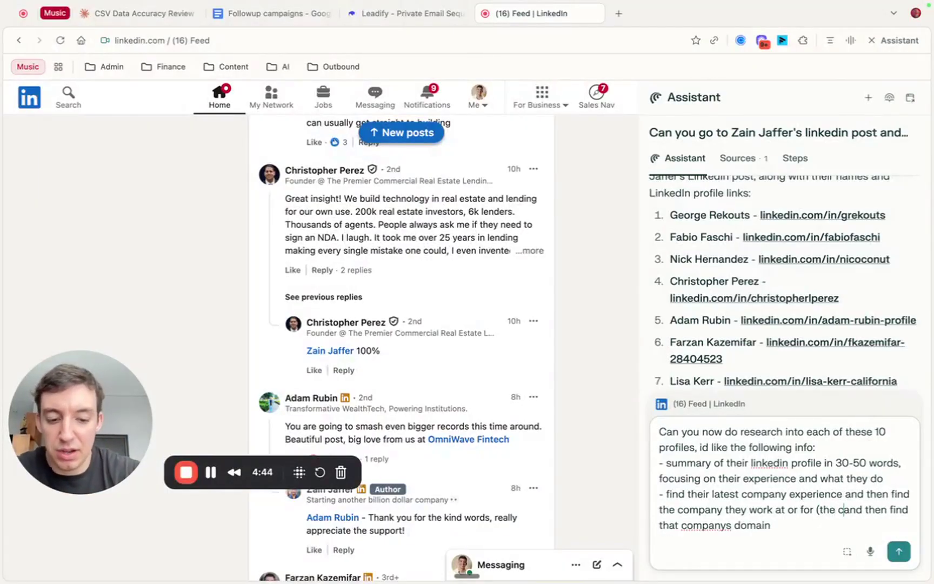
pyautogui.write('name')
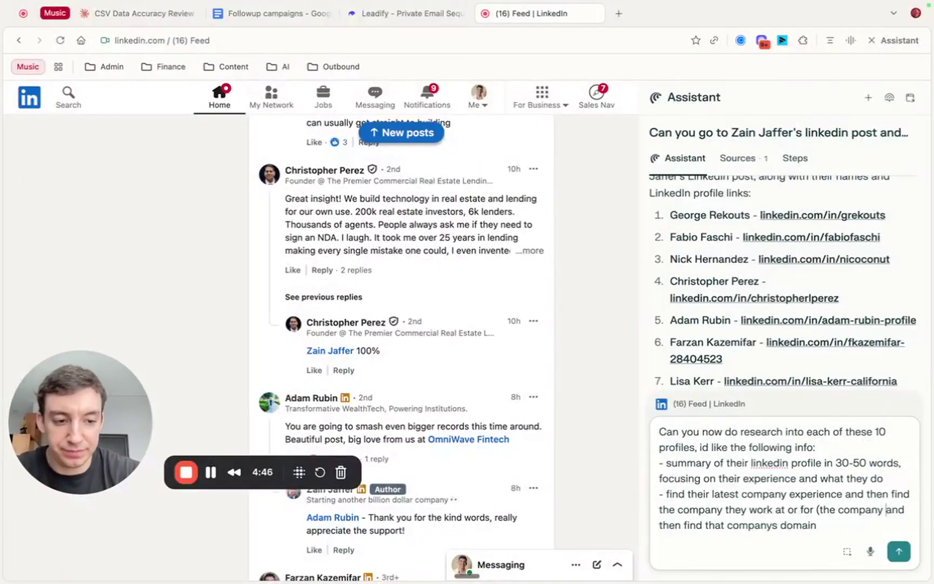
pyautogui.write(') a')
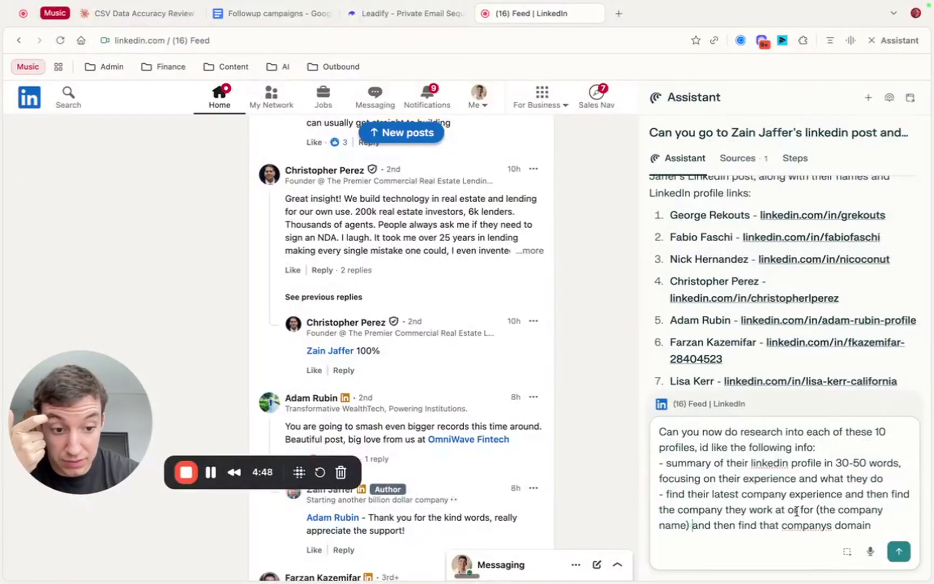
# Finish the prompt with "and output that into a list for each of the 10 people in our list above" and send it
pyautogui.write('nd then find that companys domain and outpu')
pyautogui.write('t that into a')
pyautogui.write(' list for each of')
pyautogui.write(' the 10 people')
pyautogui.write(' in our list a')
pyautogui.write('bove')
pyautogui.press('Return')
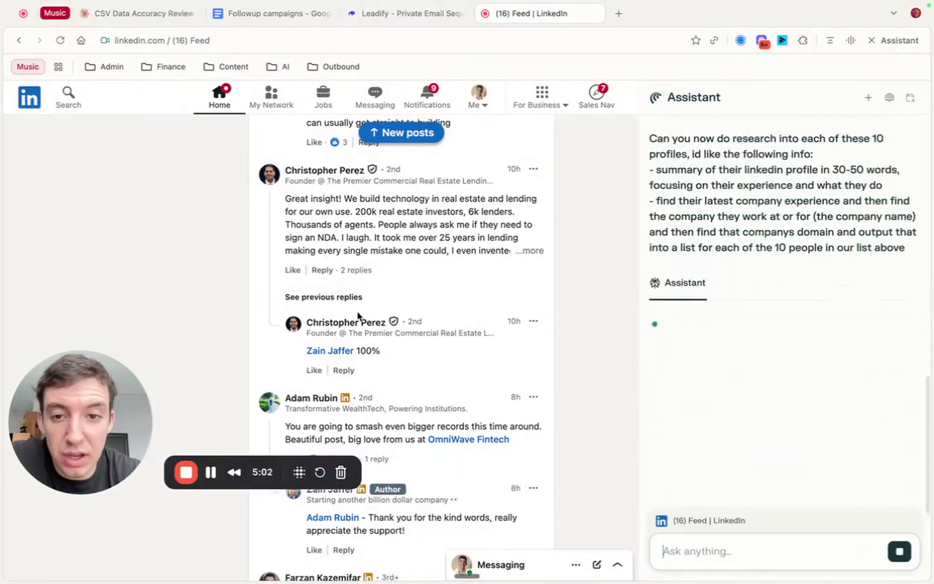
pyautogui.scroll(-1, 456, 343)
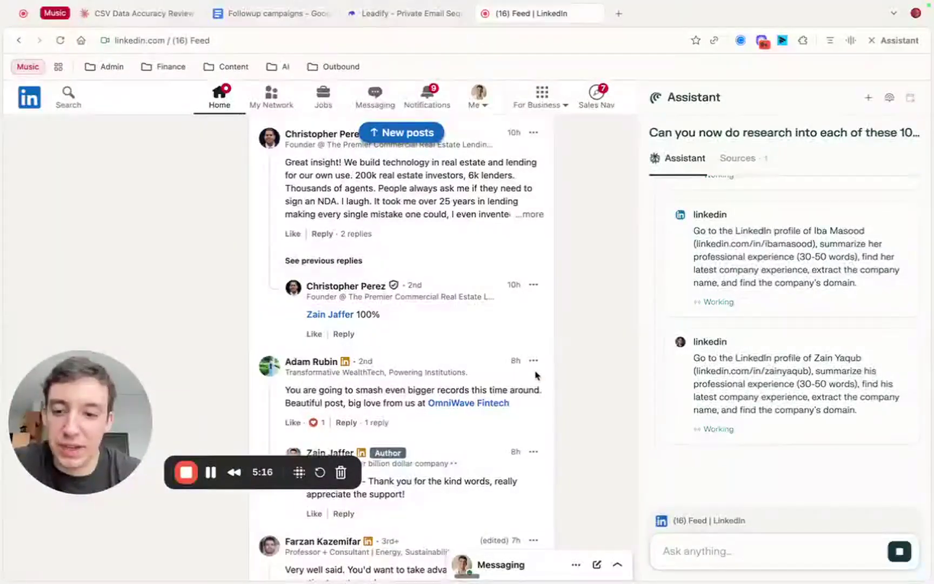
pyautogui.scroll(-2, 537, 375)
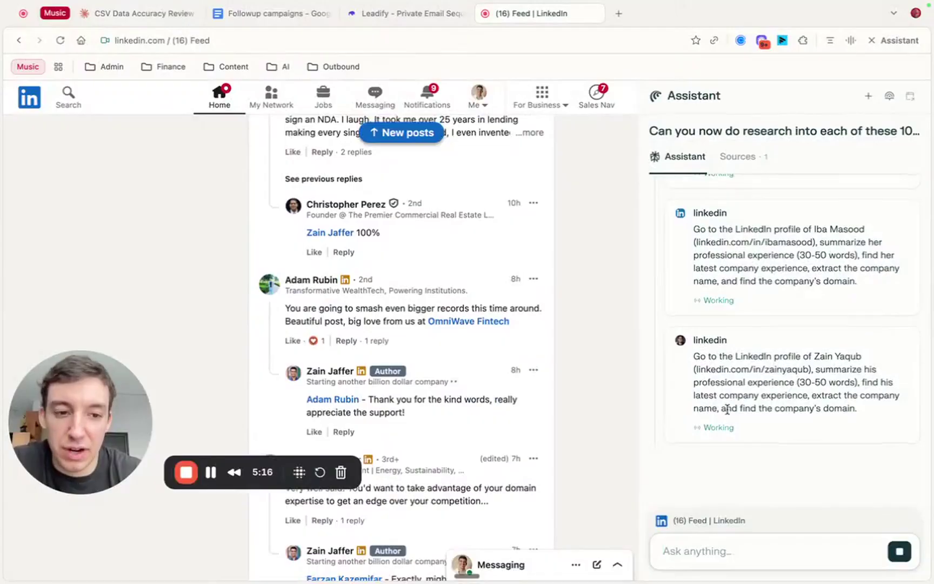
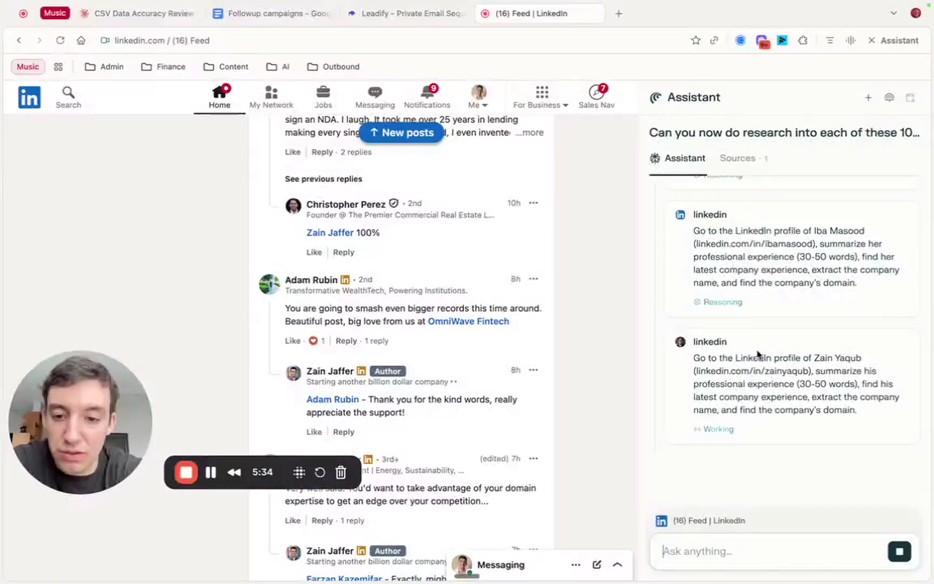
# Check the Assistant's progress on the profile research and read the introduction of its finished answer
pyautogui.scroll(2, 757, 353)
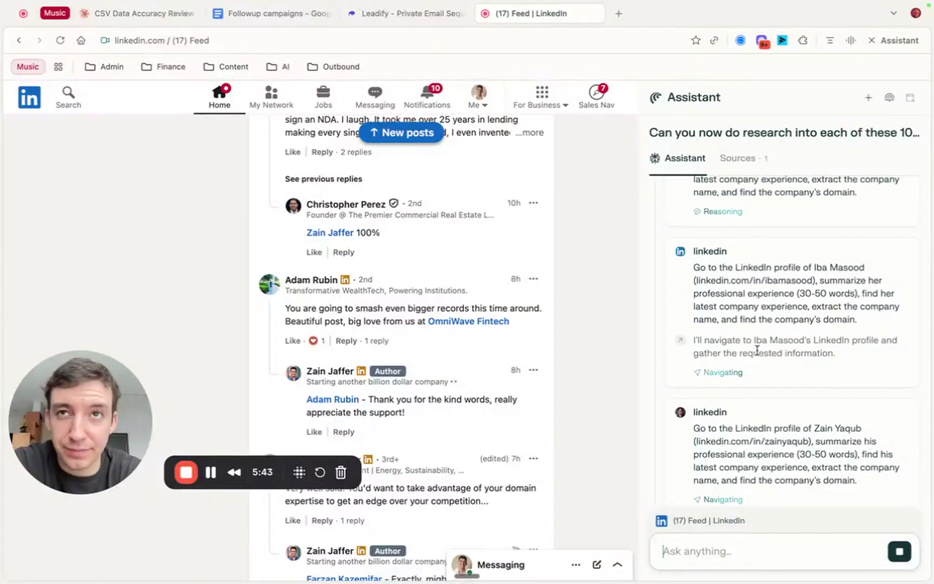
pyautogui.scroll(1, 757, 351)
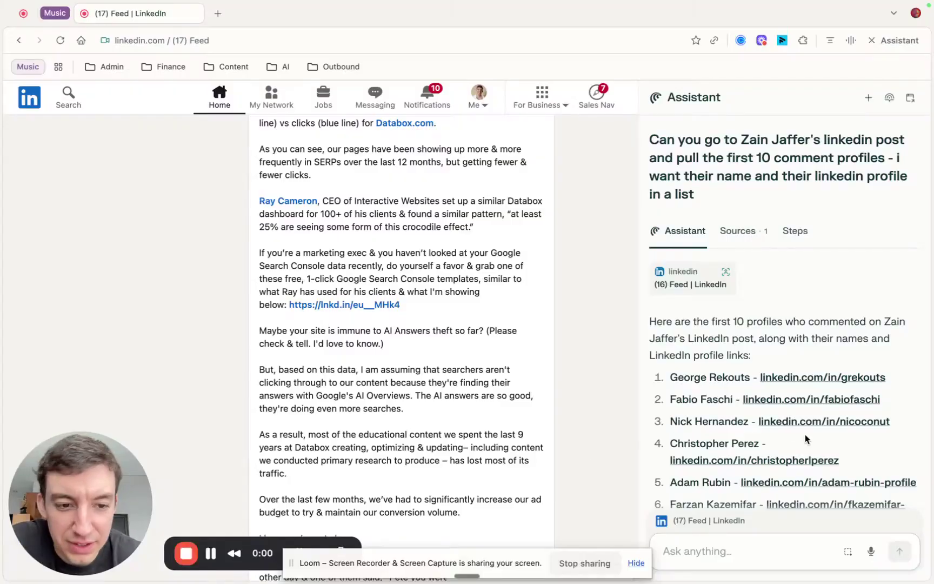
pyautogui.scroll(-10, 805, 439)
pyautogui.scroll(-10, 805, 439)
pyautogui.scroll(5, 805, 439)
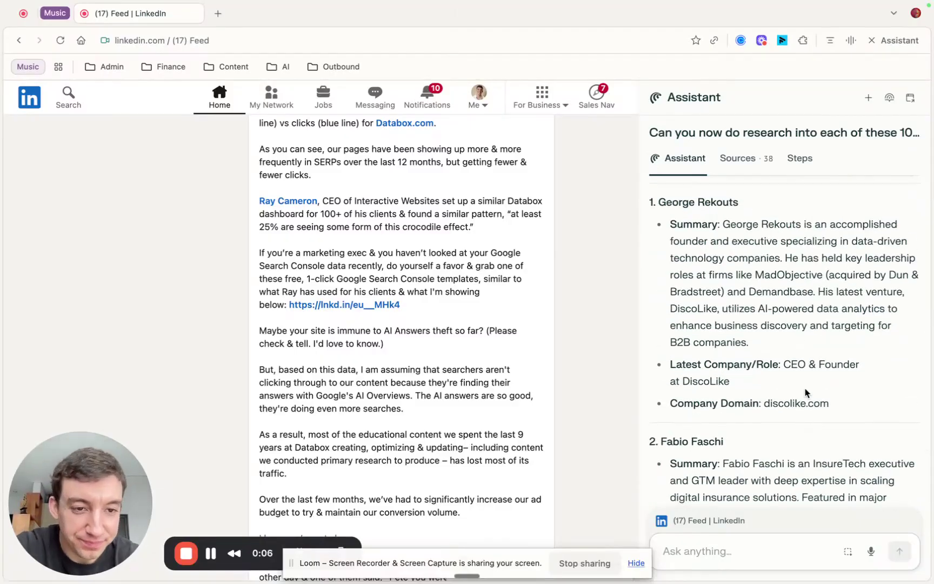
pyautogui.scroll(3, 709, 232)
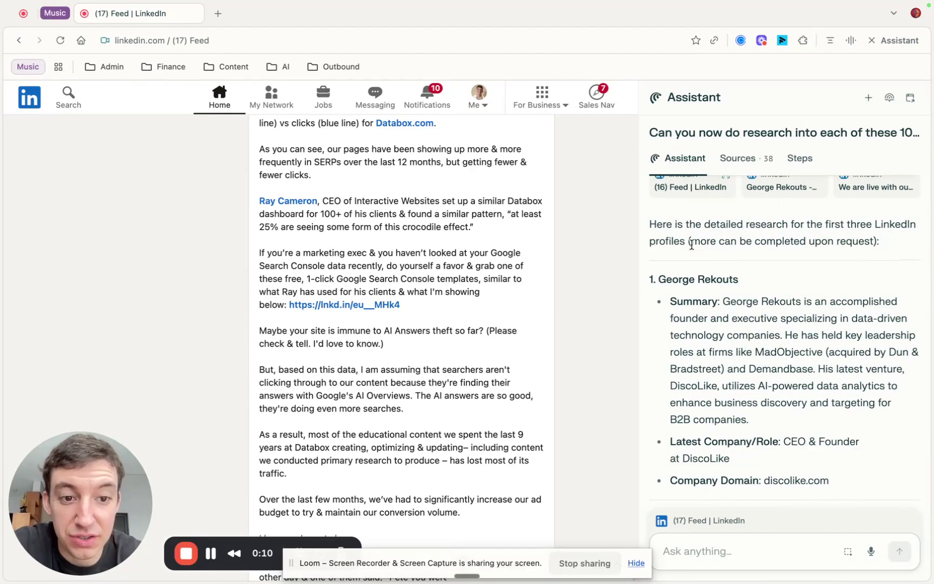
pyautogui.moveTo(736, 242); pyautogui.dragTo(883, 241)
pyautogui.click(827, 267)
pyautogui.scroll(-3, 819, 303)
# Read the first commenter's summary, latest company and role, and company domain in the Assistant's answer
pyautogui.moveTo(661, 188); pyautogui.dragTo(760, 191)
pyautogui.click(761, 192)
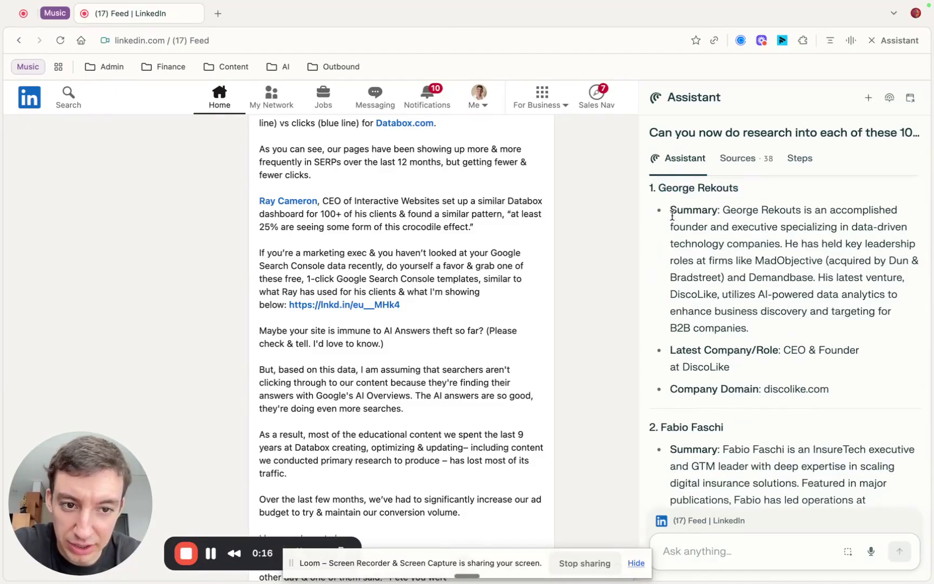
pyautogui.moveTo(725, 211); pyautogui.dragTo(813, 296)
pyautogui.click(759, 213)
pyautogui.moveTo(727, 210); pyautogui.dragTo(799, 306)
pyautogui.click(799, 305)
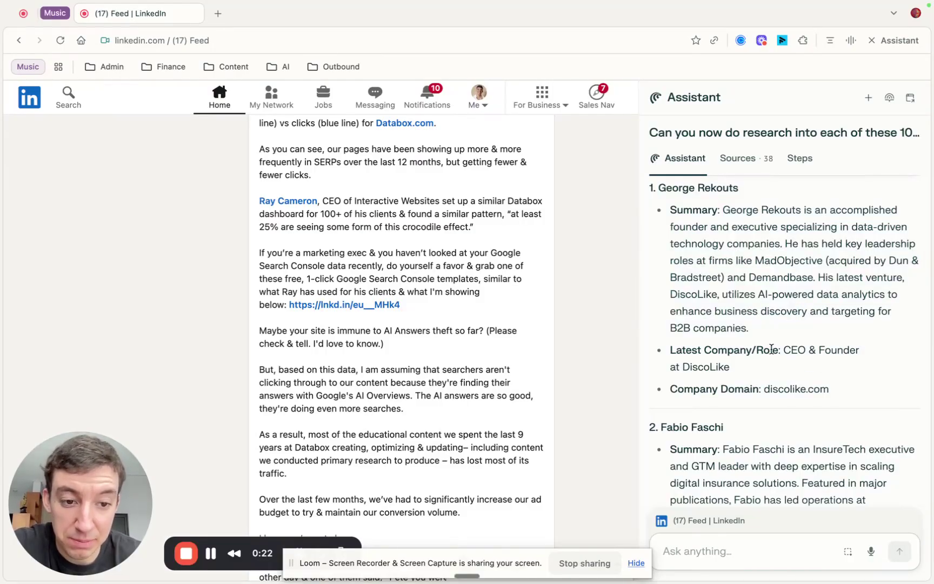
pyautogui.moveTo(784, 350); pyautogui.dragTo(853, 349)
pyautogui.click(711, 366)
pyautogui.moveTo(736, 372); pyautogui.dragTo(682, 367)
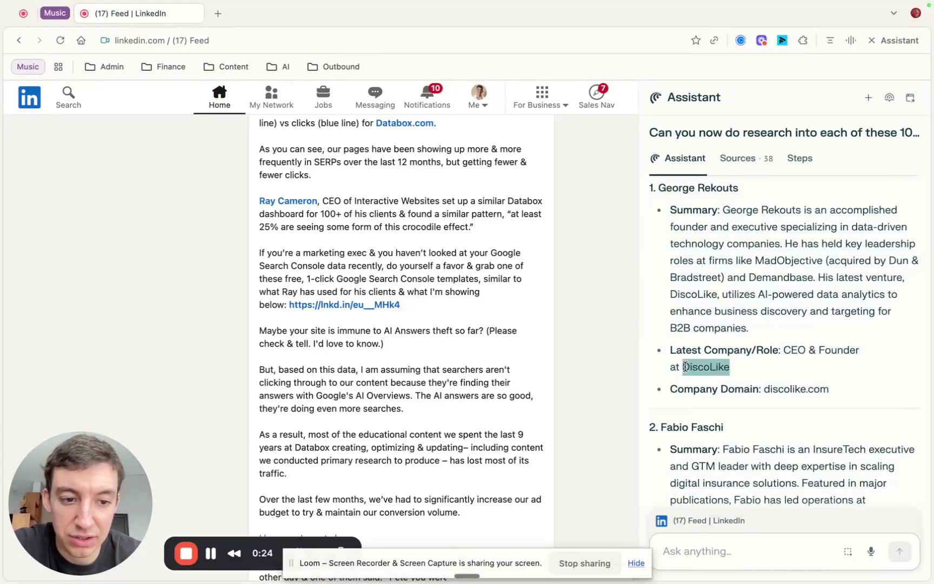
pyautogui.moveTo(764, 389); pyautogui.dragTo(820, 390)
pyautogui.click(820, 389)
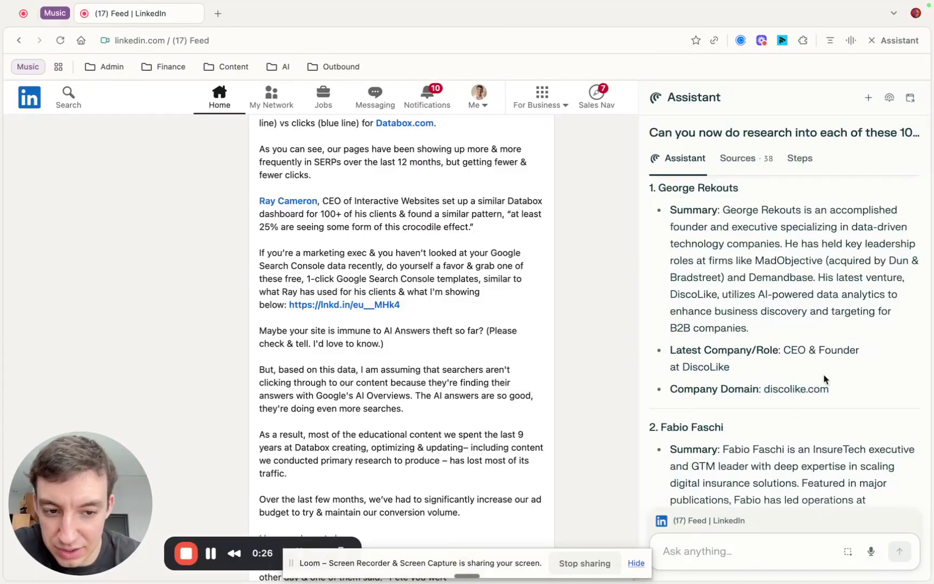
pyautogui.scroll(-3, 817, 379)
pyautogui.moveTo(764, 298); pyautogui.dragTo(830, 303)
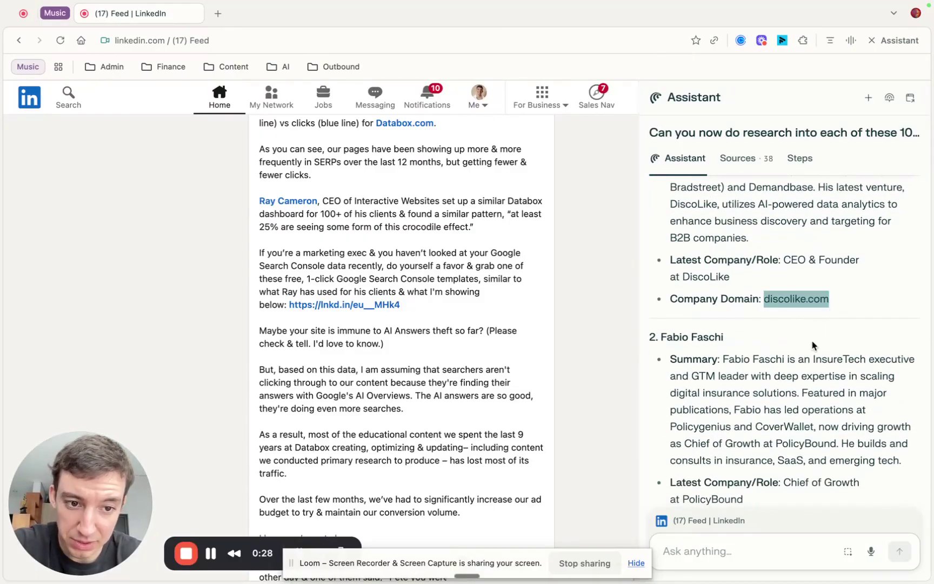
# Read the second and third commenters' research entries and the closing note of the Assistant's answer
pyautogui.scroll(-5, 778, 288)
pyautogui.scroll(1, 778, 288)
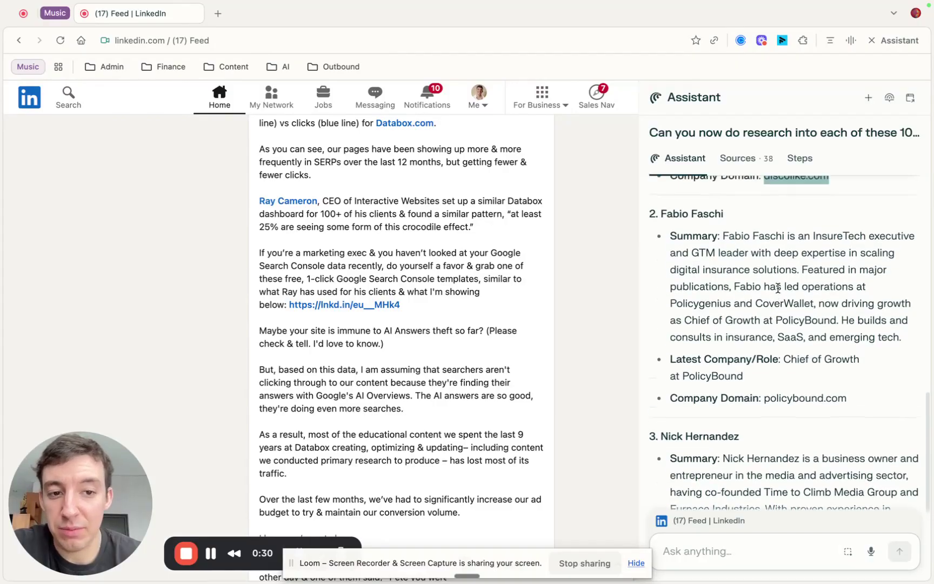
pyautogui.moveTo(693, 236); pyautogui.dragTo(793, 304)
pyautogui.scroll(-8, 781, 351)
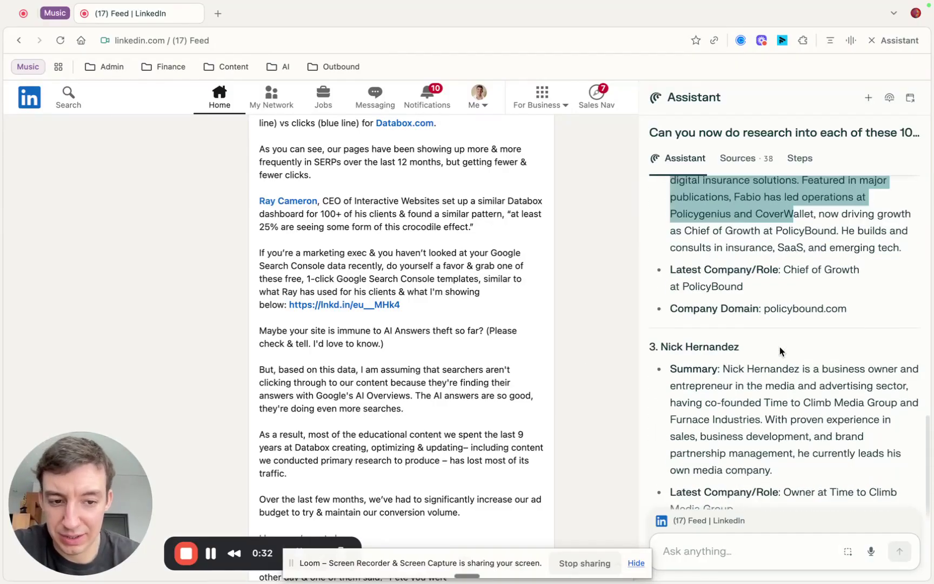
pyautogui.click(715, 552)
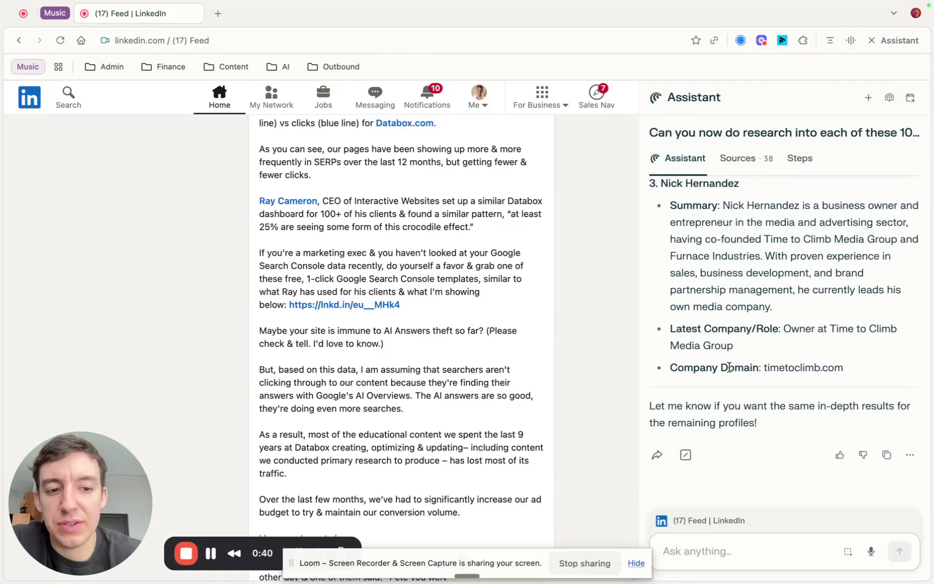
pyautogui.scroll(2, 729, 367)
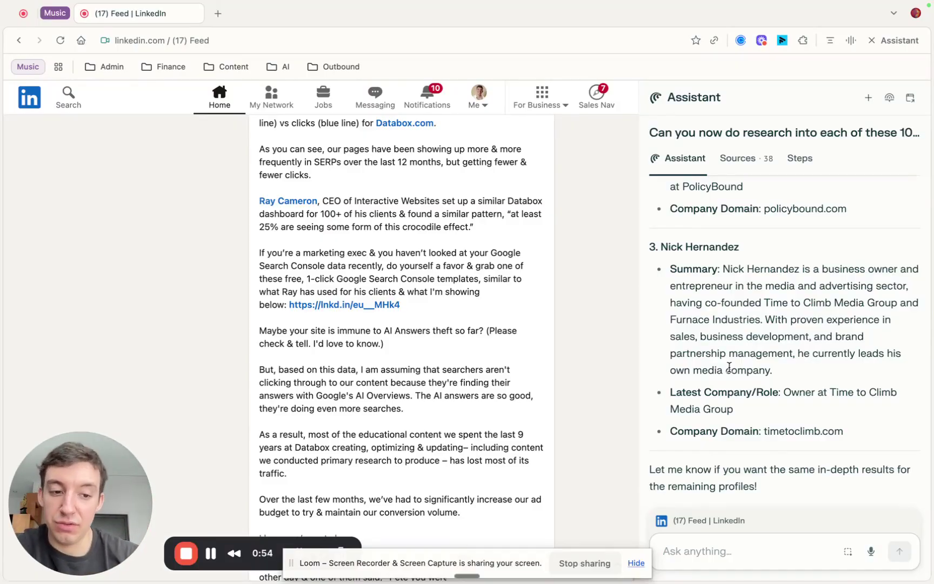
pyautogui.scroll(10, 822, 320)
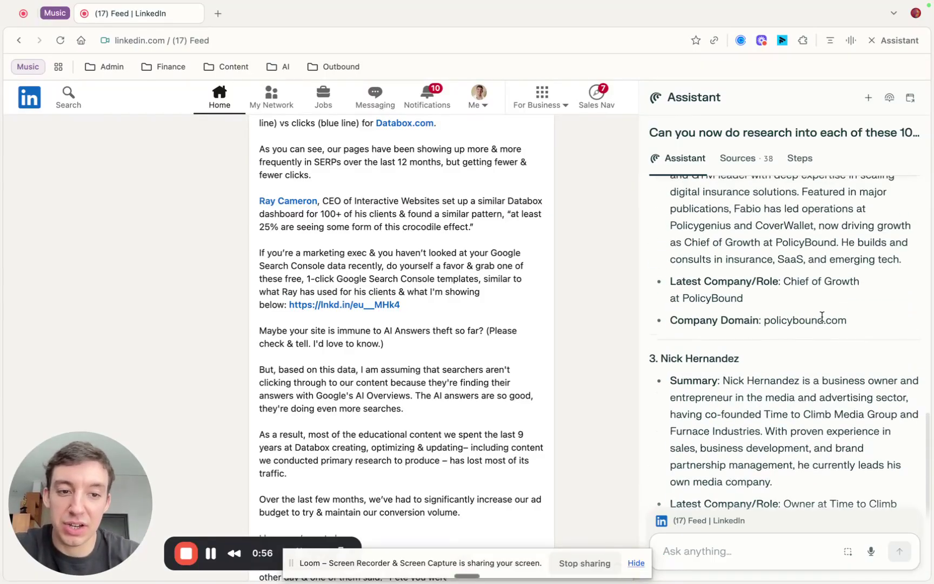
pyautogui.scroll(-5, 822, 320)
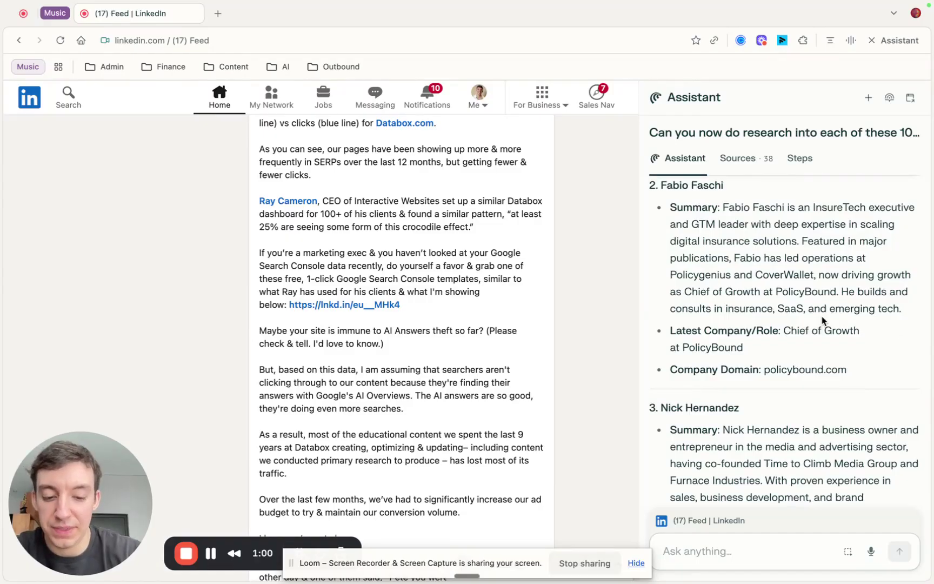
# Begin a follow-up prompt for the Assistant: "id like you to go and research those 3 companies - go to their websites and"
pyautogui.write('id like you to ')
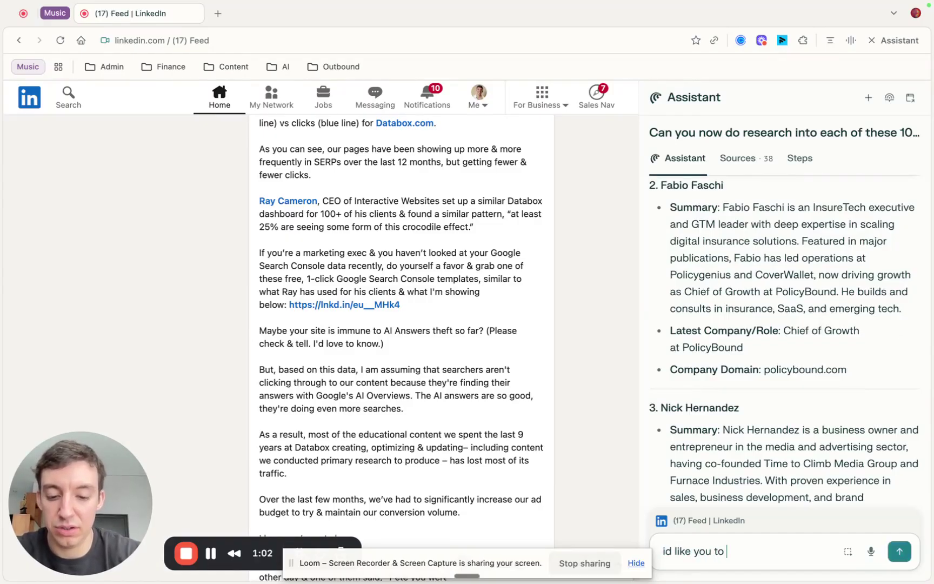
pyautogui.write('go and research')
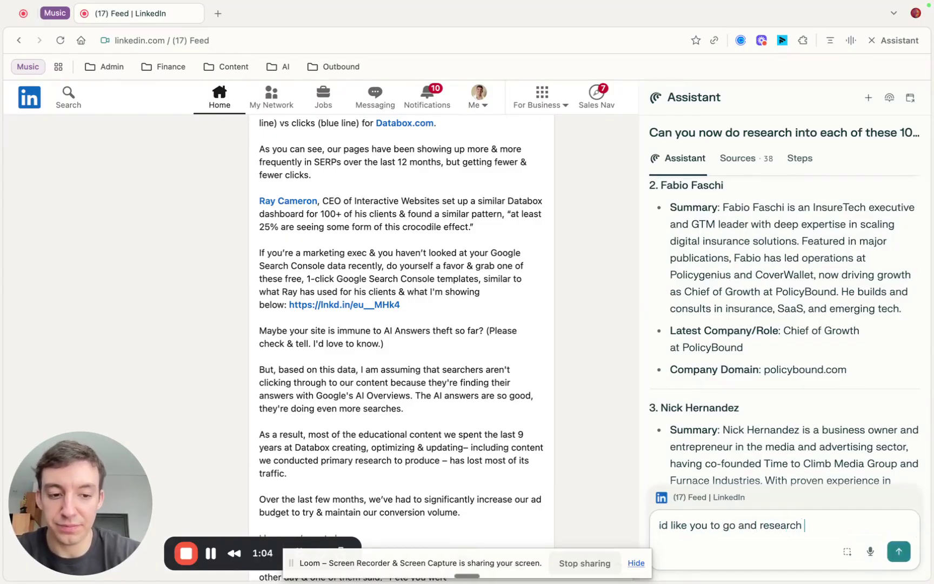
pyautogui.write(' those 3 co')
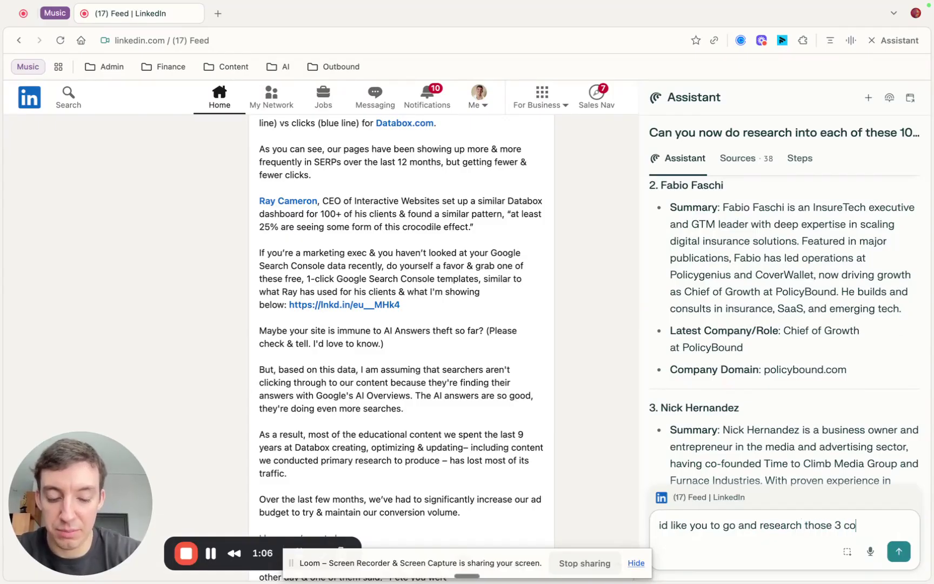
pyautogui.write('mpanies - go to their w')
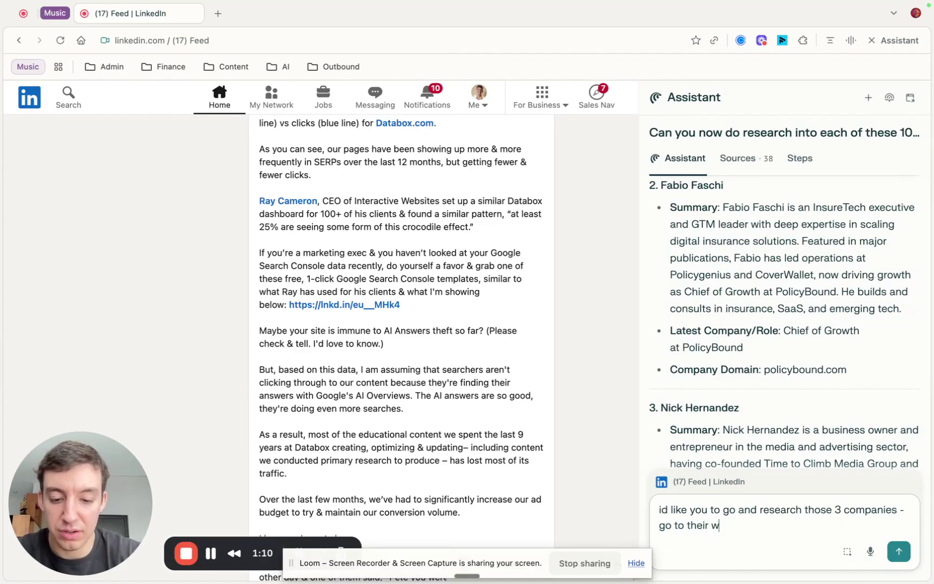
pyautogui.write('ebsites and ')
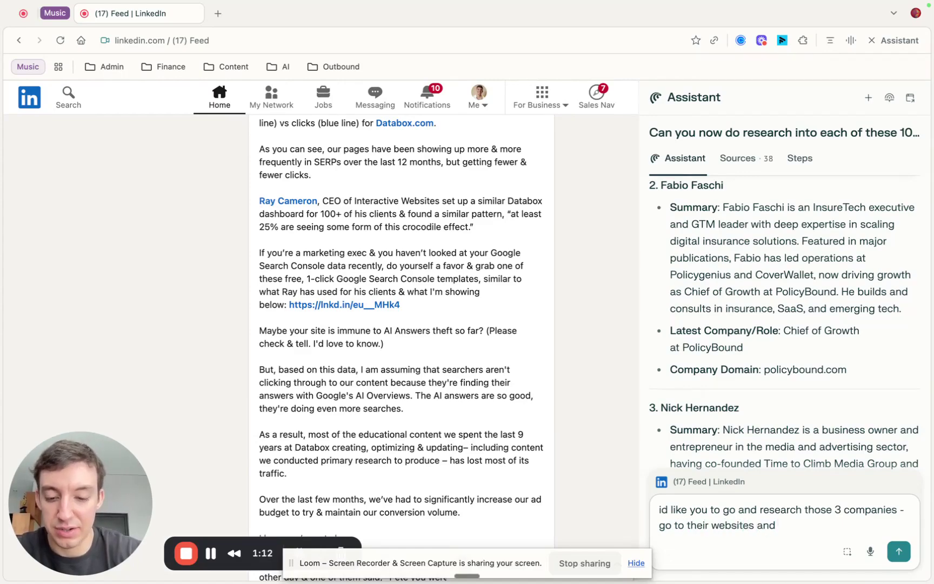
# Continue the prompt with "create a summary on what the company does, who they"
pyautogui.write('create')
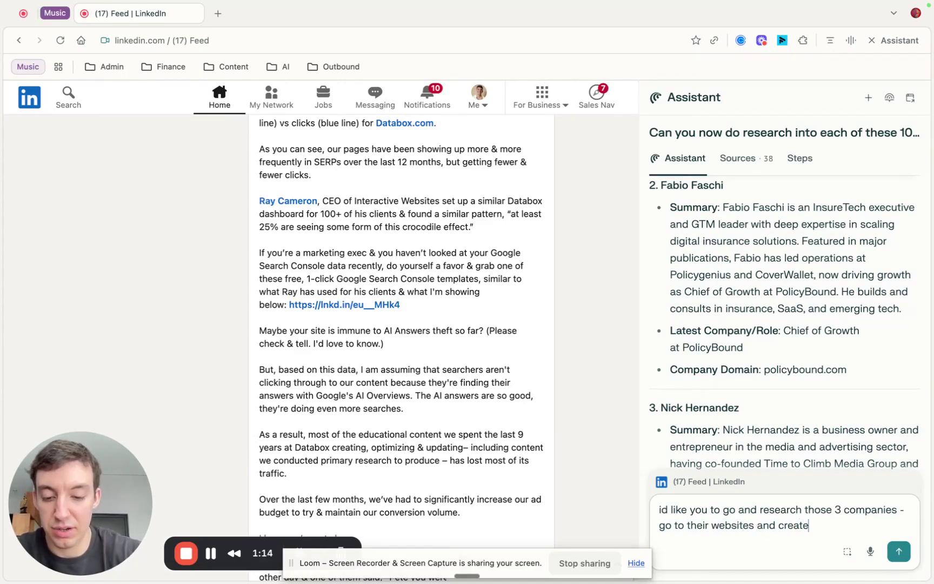
pyautogui.write(' a summary on ')
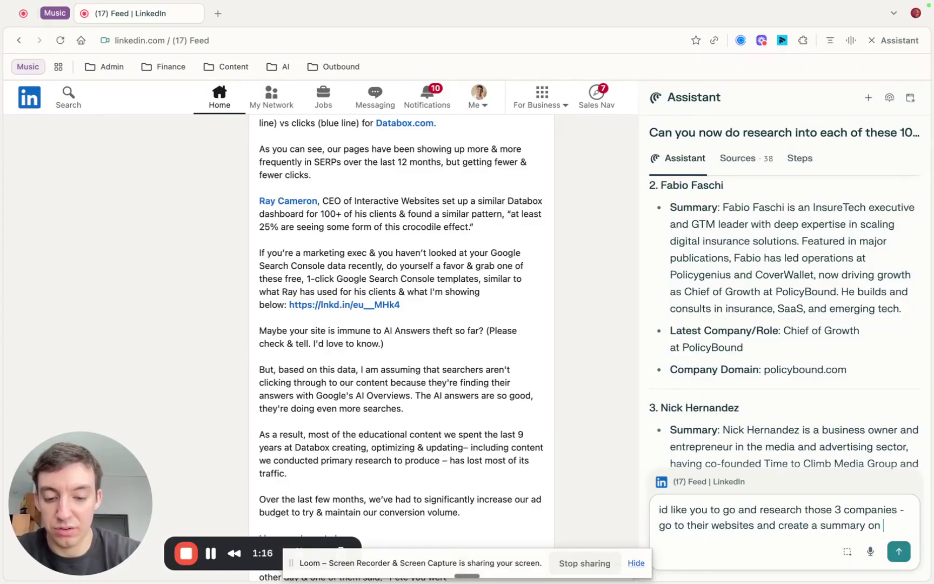
pyautogui.write('what the company')
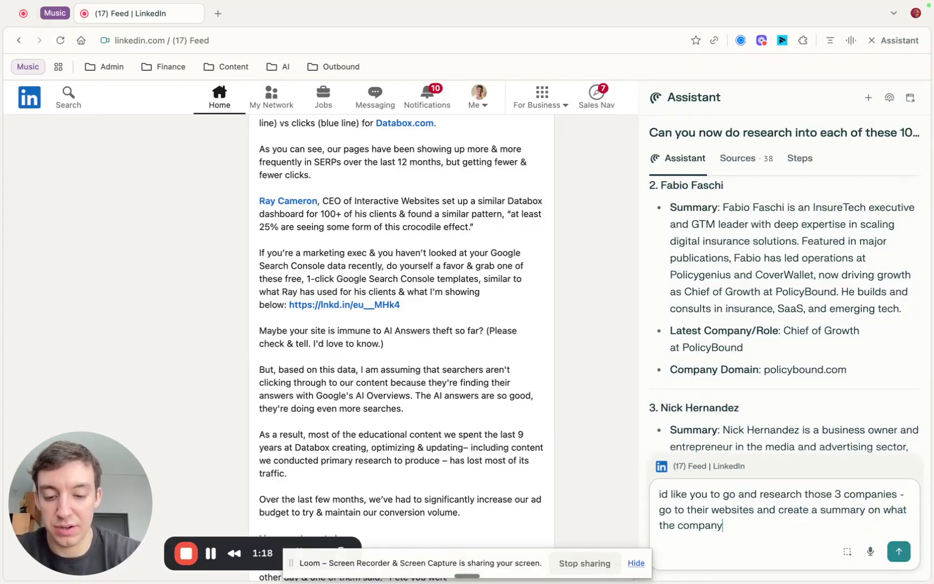
pyautogui.write(' does, who they ')
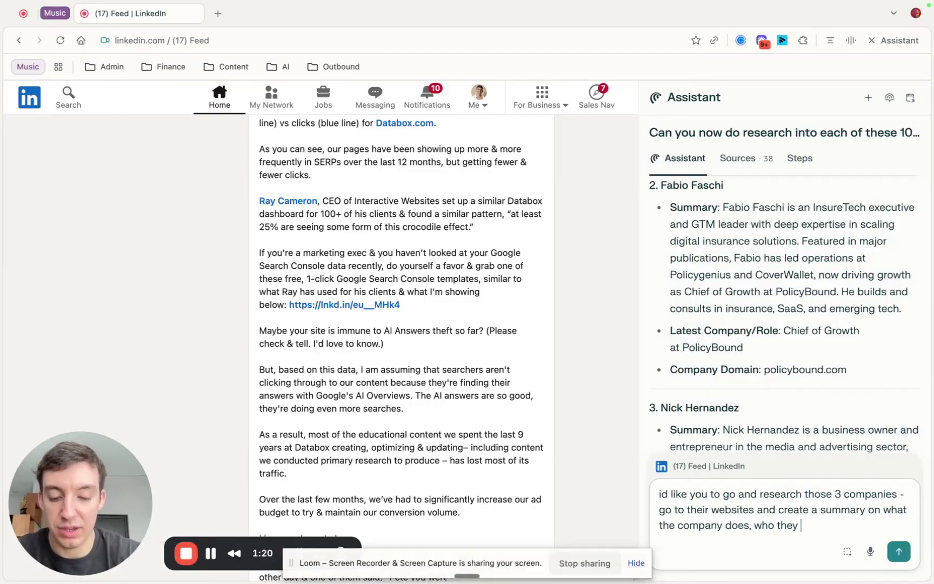
# Add "target and sell to, what case studies they have and services they" to the prompt
pyautogui.write('target and s')
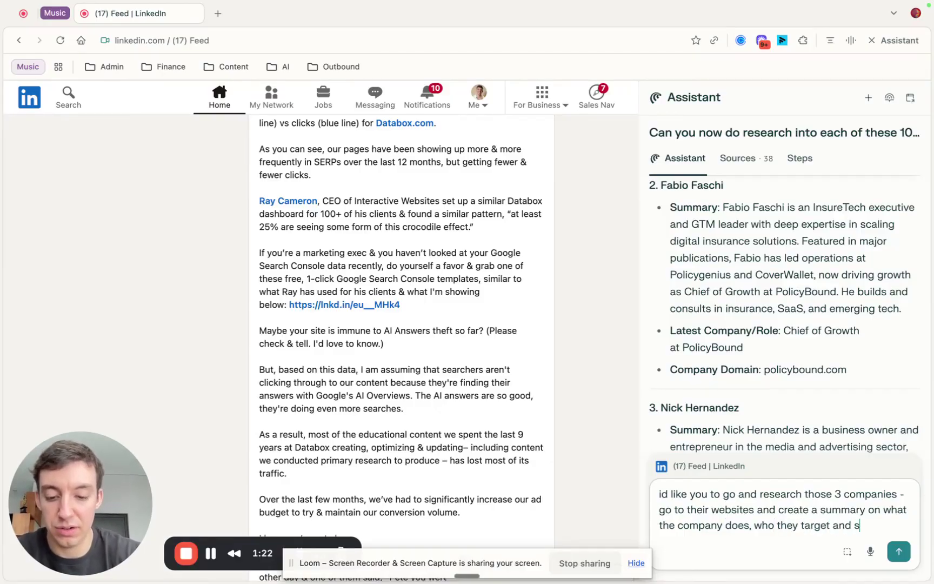
pyautogui.write('ell to, what cas')
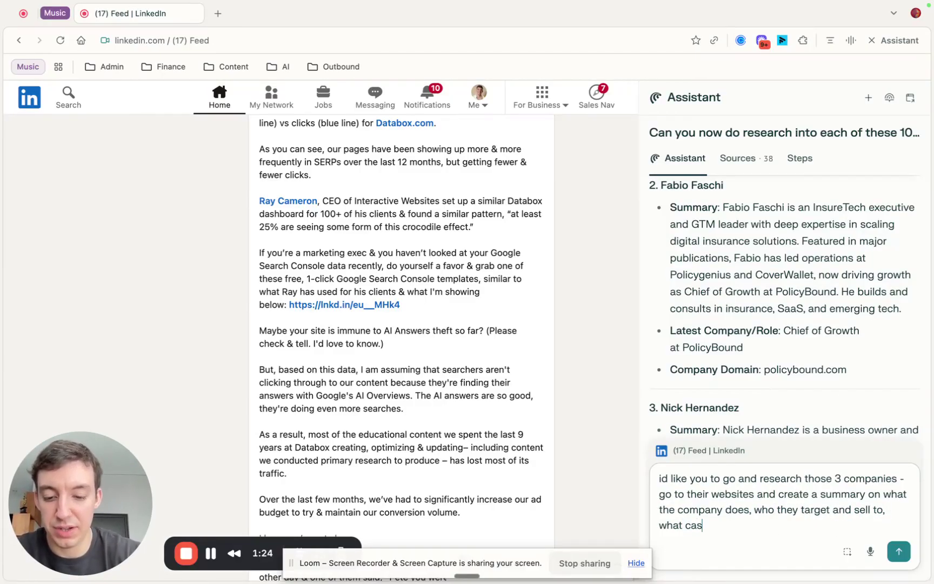
pyautogui.write('e studdies')
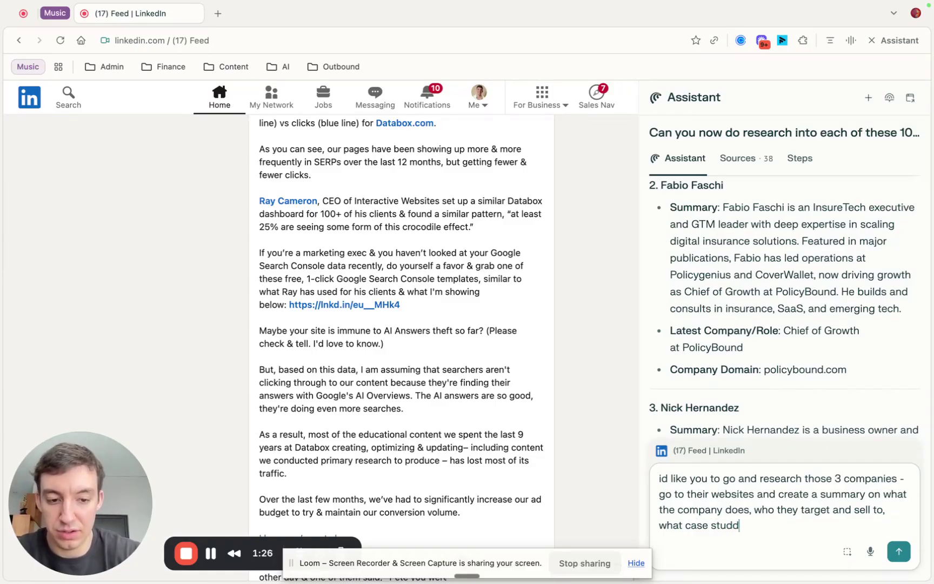
pyautogui.press('BackSpace')
pyautogui.press('BackSpace')
pyautogui.press('BackSpace')
pyautogui.press('BackSpace')
pyautogui.write('ies t')
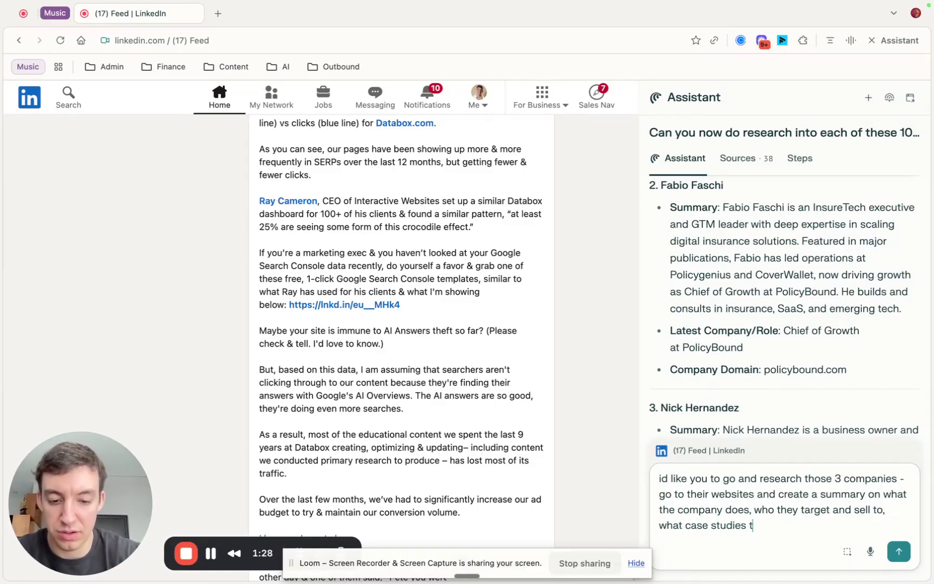
pyautogui.write('hey have a')
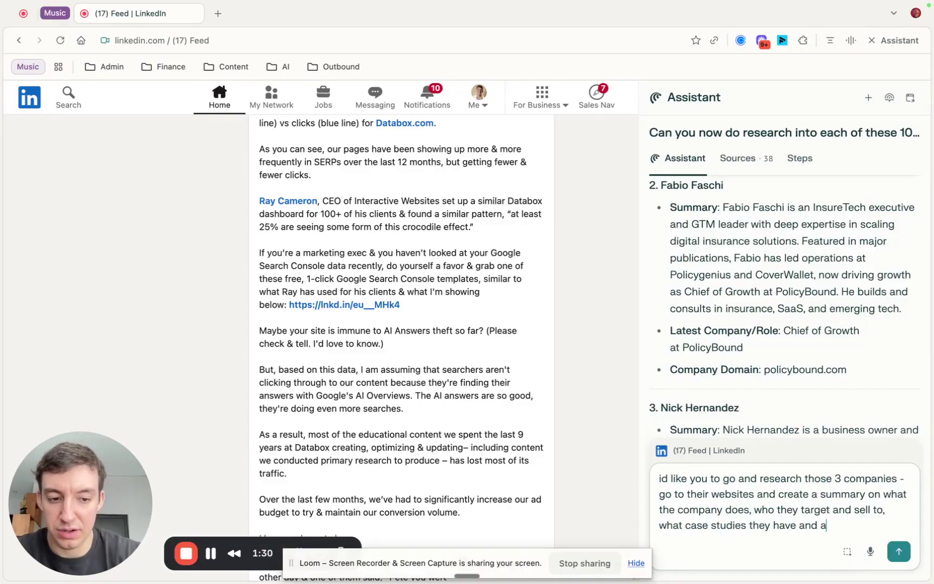
pyautogui.write('nd services they')
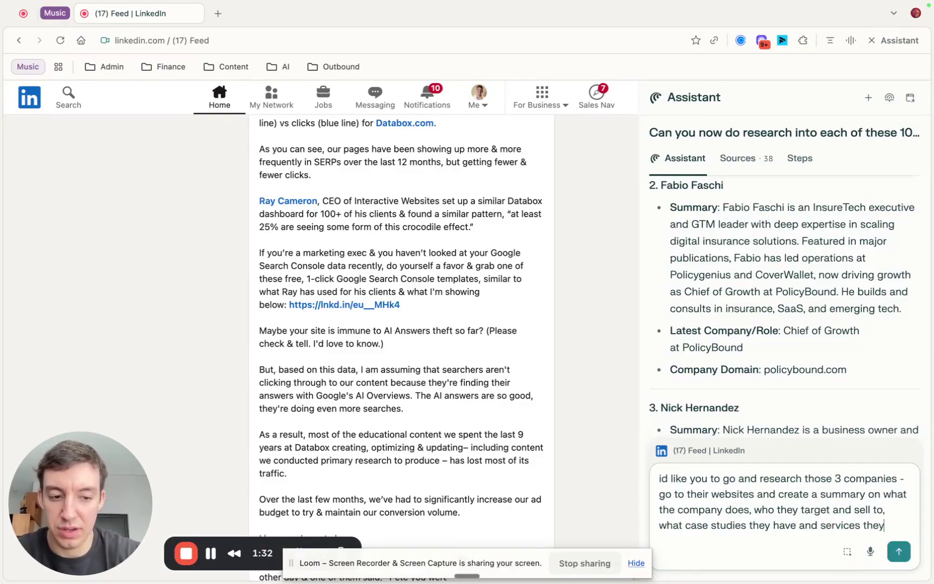
# Finish the prompt with "offer. Give a full, detailed summary of each" and send it
pyautogui.write(' offer. Giv')
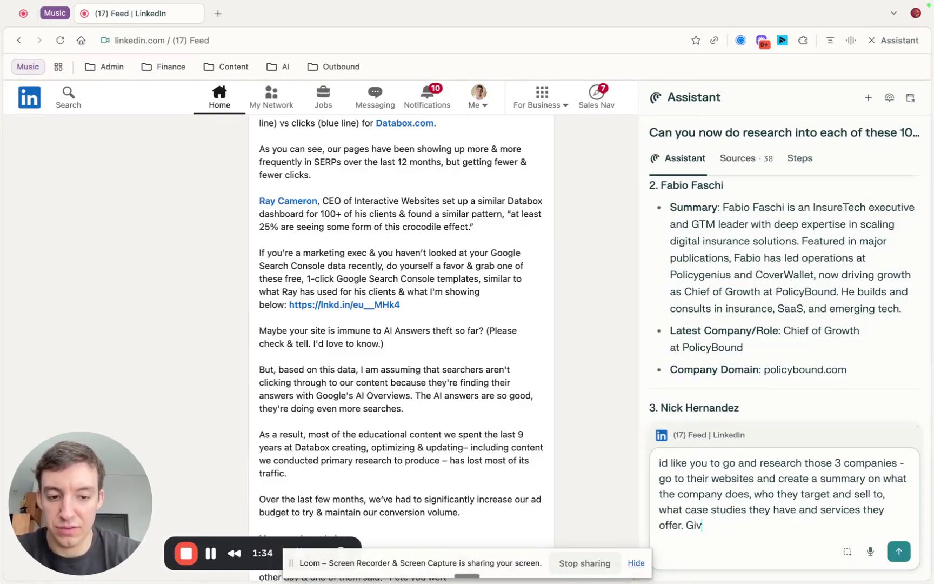
pyautogui.write('e a full, detailed summary of each')
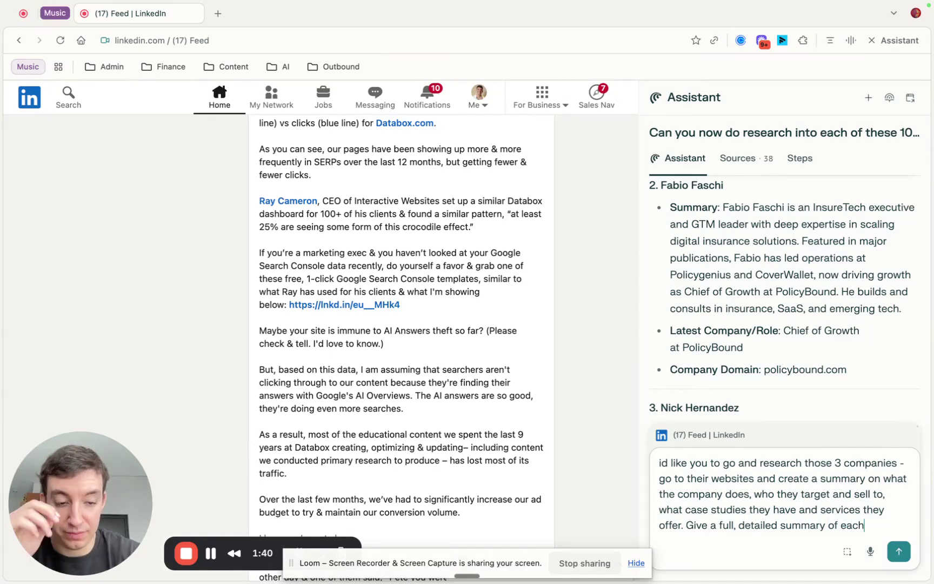
pyautogui.press('Return')
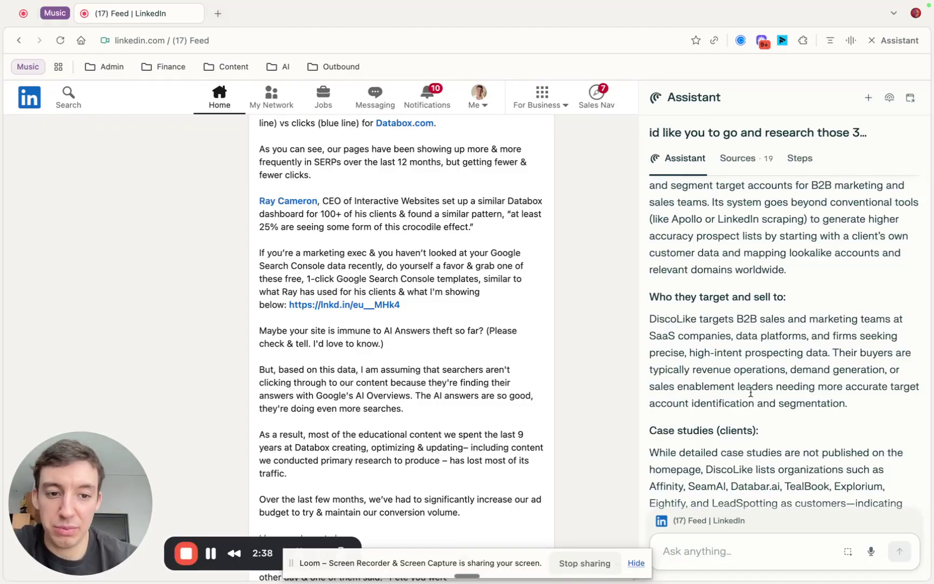
# Read through the Assistant's DiscoLike and PolicyBound summaries, covering what each company does and who it targets
pyautogui.scroll(6, 750, 393)
pyautogui.scroll(-5, 672, 259)
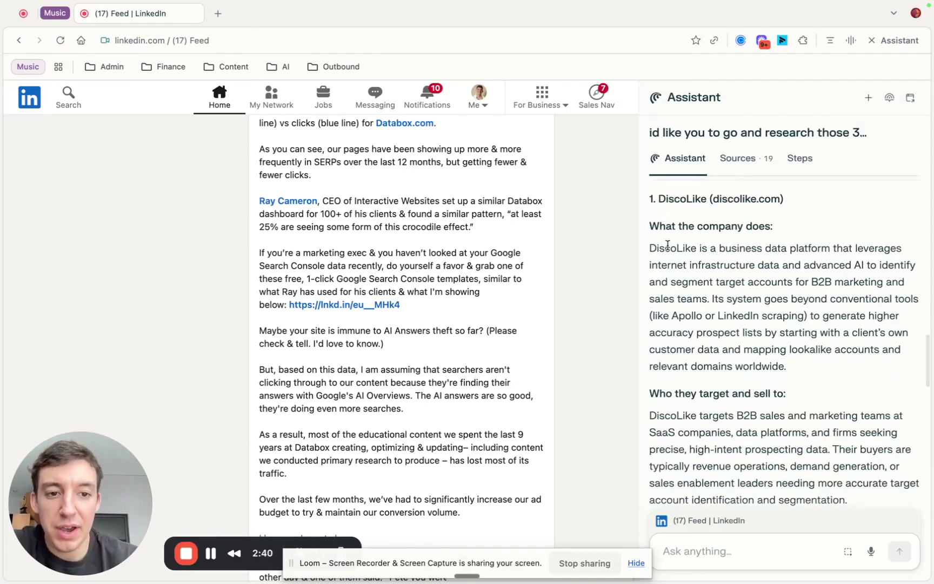
pyautogui.moveTo(657, 226); pyautogui.dragTo(799, 235)
pyautogui.moveTo(670, 248); pyautogui.dragTo(861, 361)
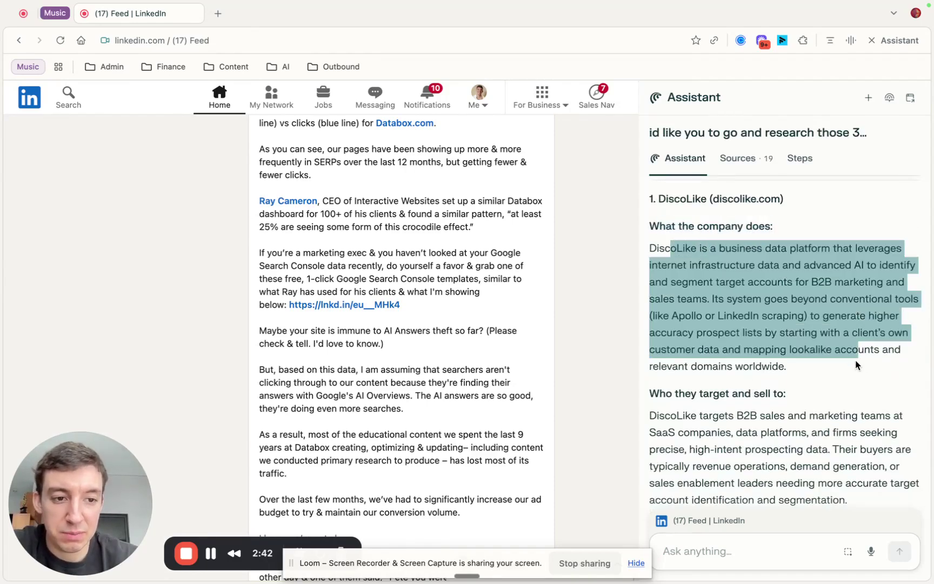
pyautogui.click(842, 371)
pyautogui.scroll(-1, 838, 373)
pyautogui.moveTo(671, 358); pyautogui.dragTo(866, 411)
pyautogui.scroll(-3, 868, 417)
pyautogui.scroll(-1, 867, 416)
pyautogui.moveTo(706, 371); pyautogui.dragTo(909, 422)
pyautogui.scroll(-10, 849, 433)
pyautogui.scroll(-2, 772, 336)
pyautogui.moveTo(661, 236); pyautogui.dragTo(762, 270)
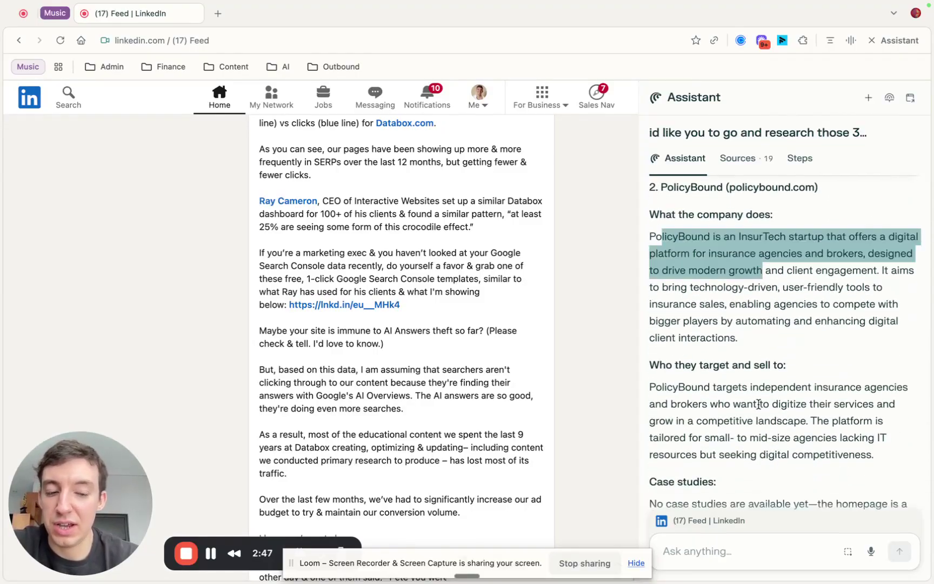
pyautogui.click(744, 339)
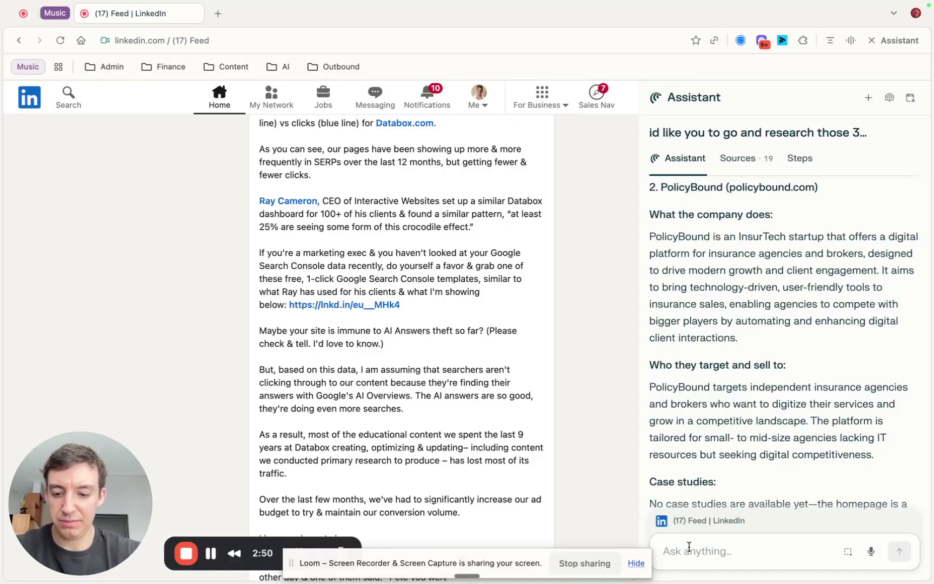
# Begin a new Assistant prompt: "Can you now put all of this information into a list for the first 3 profiles"
pyautogui.write('Can you n')
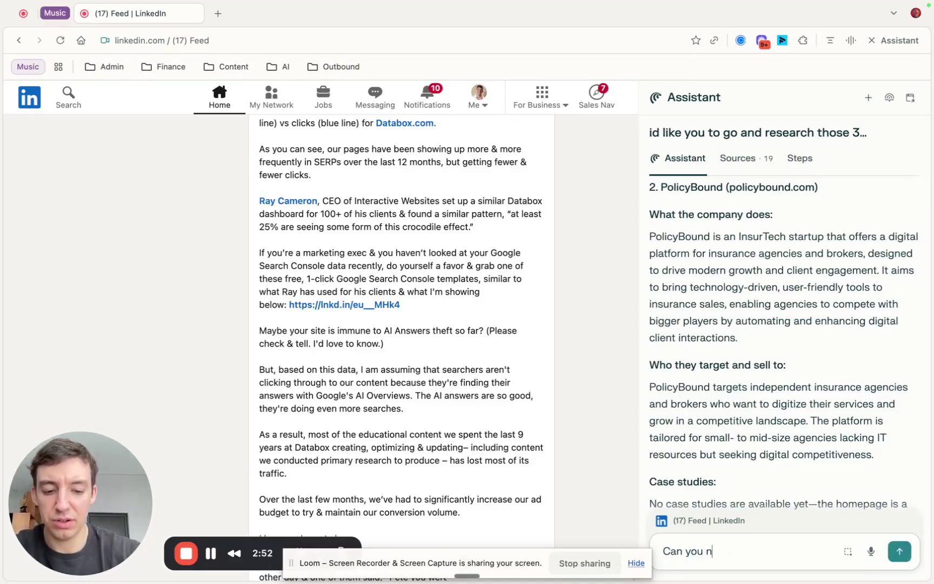
pyautogui.write('ow u')
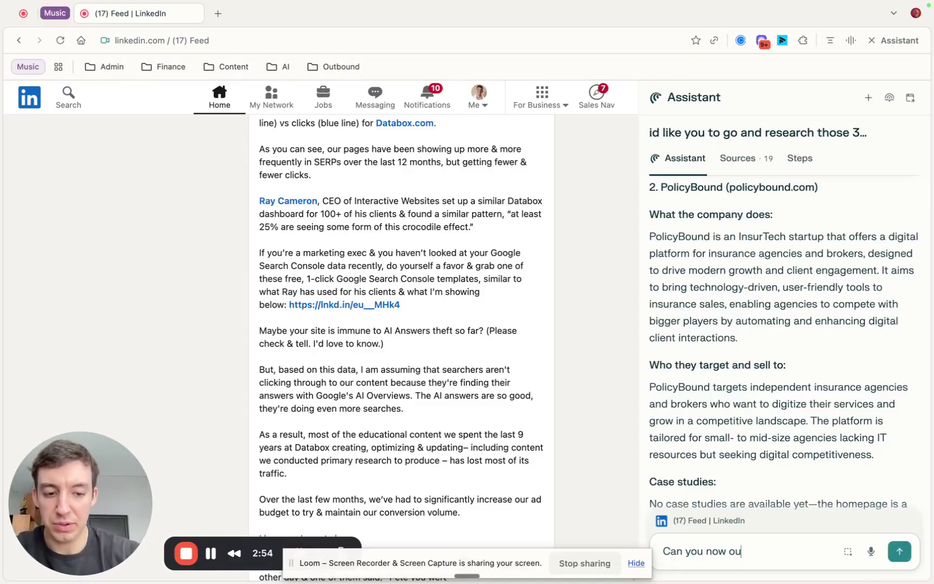
pyautogui.write('u')
pyautogui.press('BackSpace')
pyautogui.press('BackSpace')
pyautogui.write('put all of this information into')
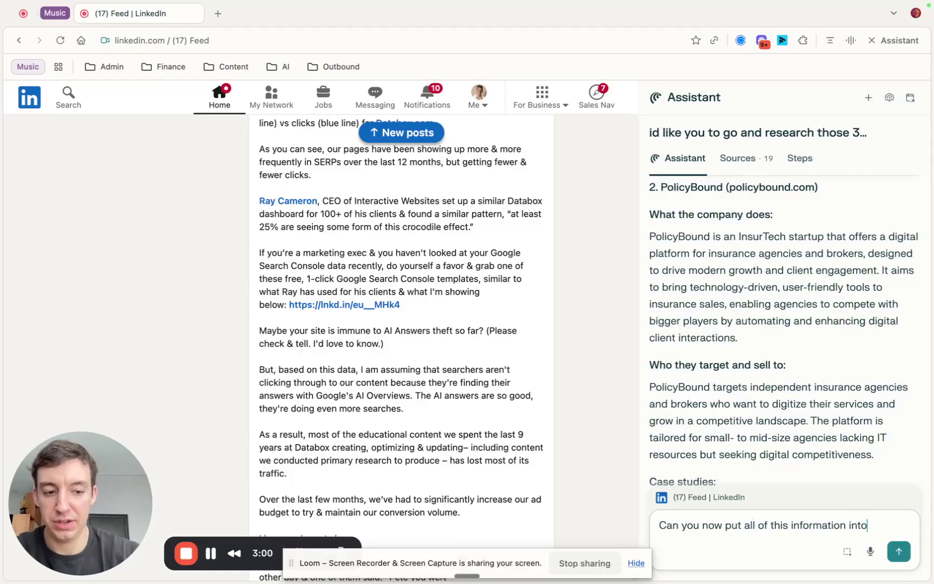
pyautogui.write(' a list for the')
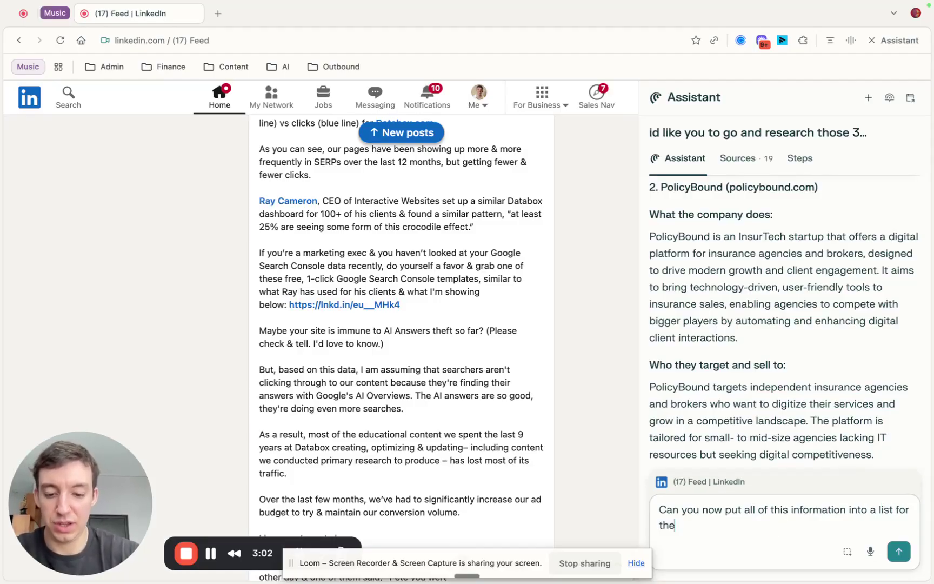
pyautogui.write(' fifst 3 po')
pyautogui.write('ofiles')
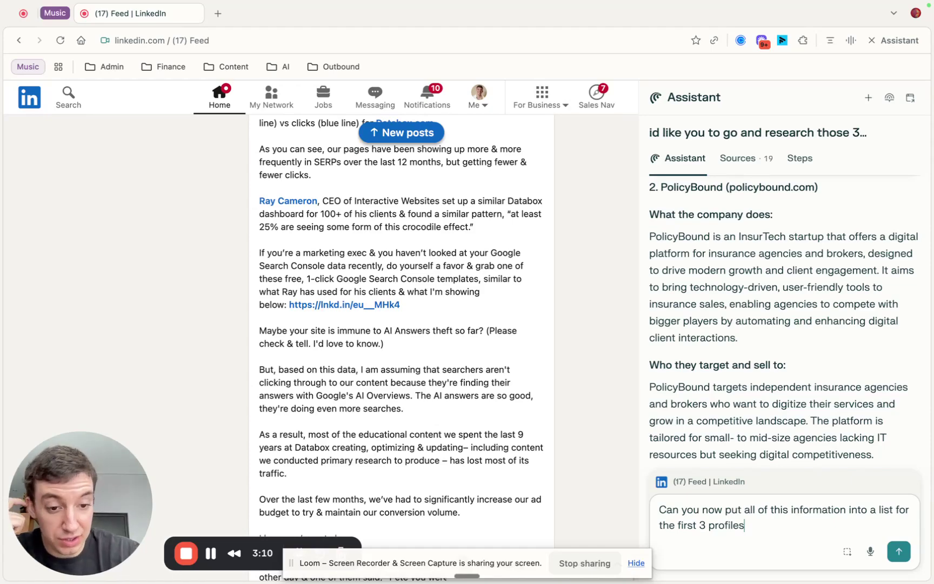
# Continue the prompt with "with the profiles name, linkedin url, persons role,"
pyautogui.write(' with')
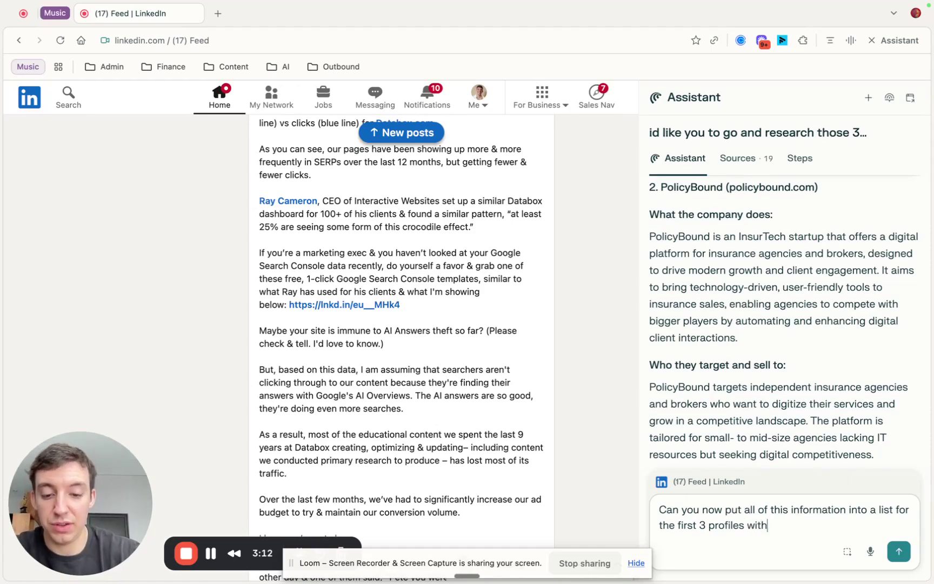
pyautogui.write(' the profiles name')
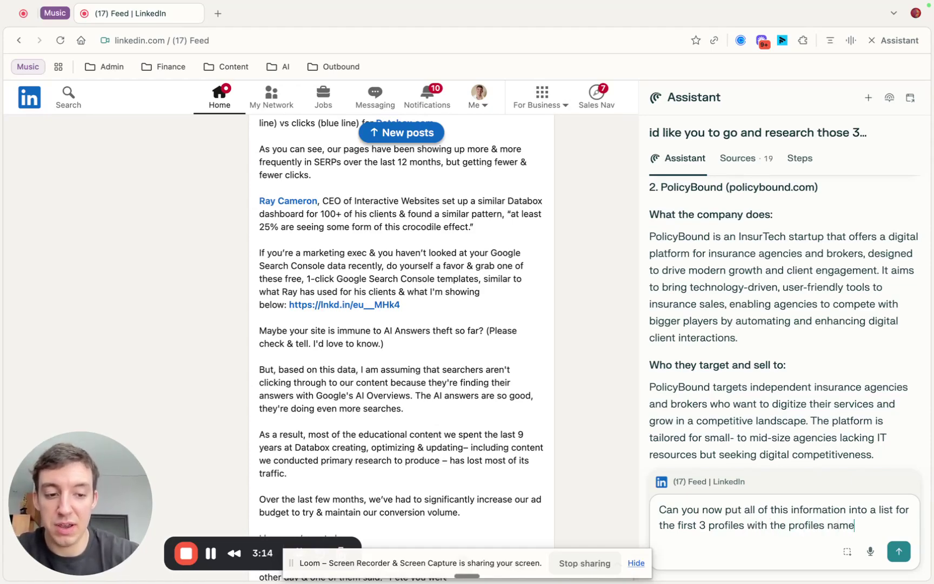
pyautogui.write(', linkedin ')
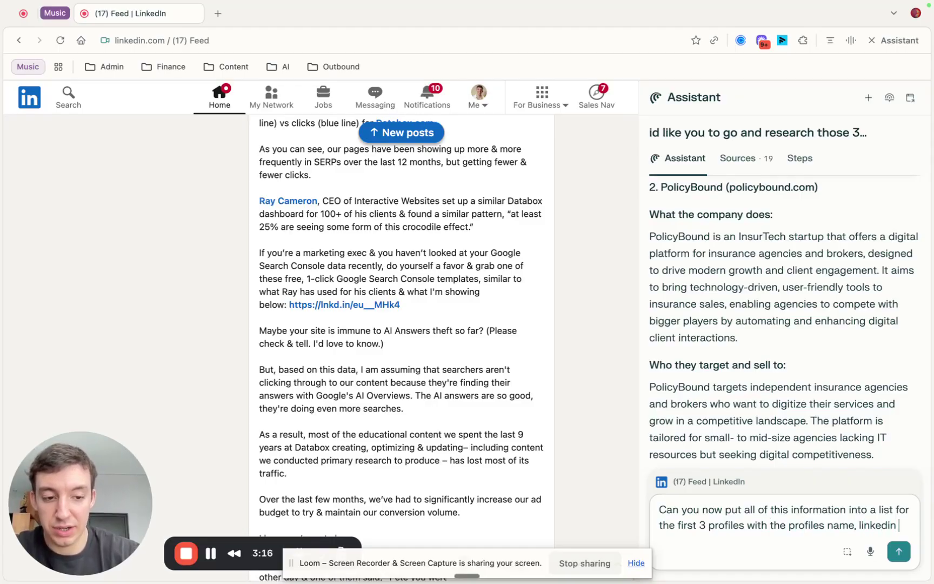
pyautogui.write('url, company')
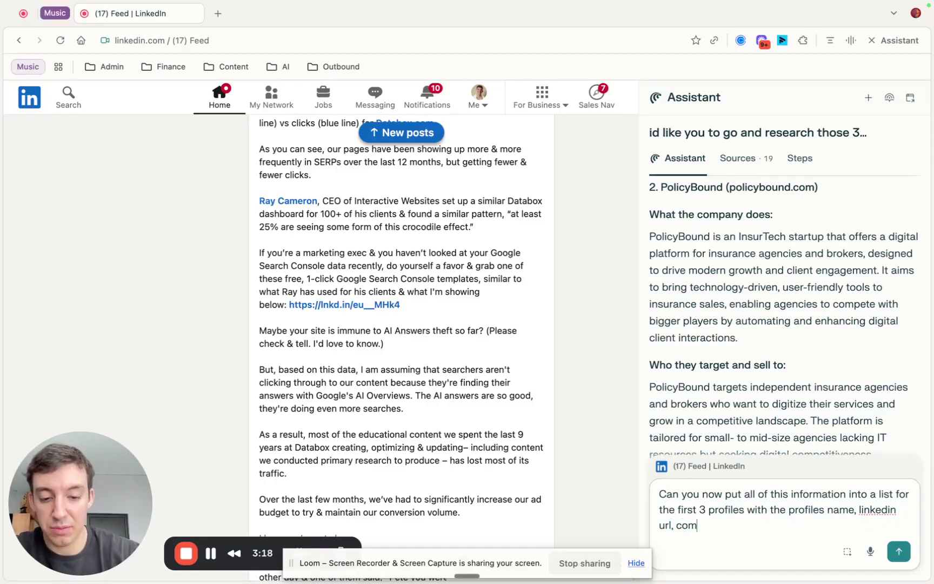
pyautogui.press('BackSpace')
pyautogui.press('BackSpace')
pyautogui.press('BackSpace')
pyautogui.press('BackSpace')
pyautogui.press('BackSpace')
pyautogui.press('BackSpace')
pyautogui.press('BackSpace')
pyautogui.write('persons role, ')
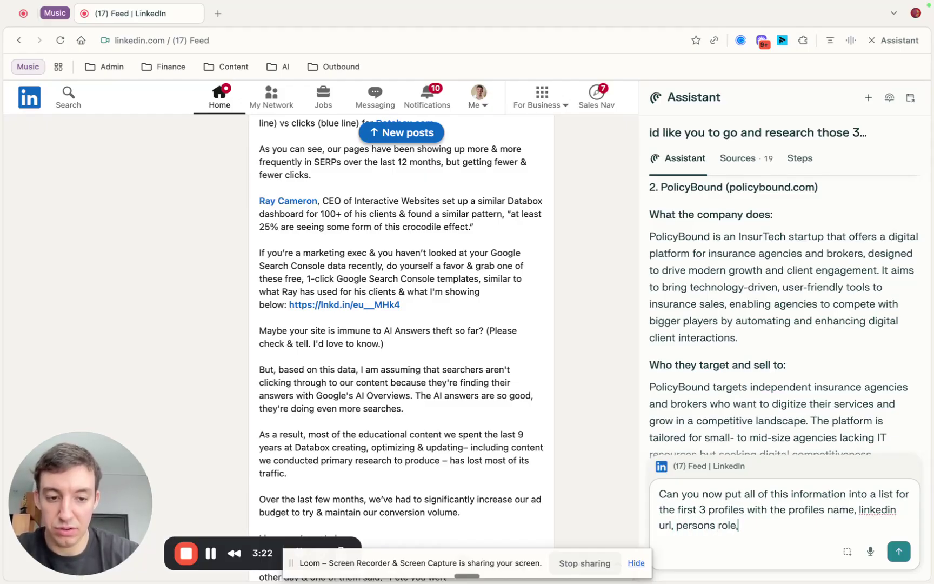
# Finish the prompt with "company name, company domain, and then the summaries of the company" and send it
pyautogui.write('company name, do')
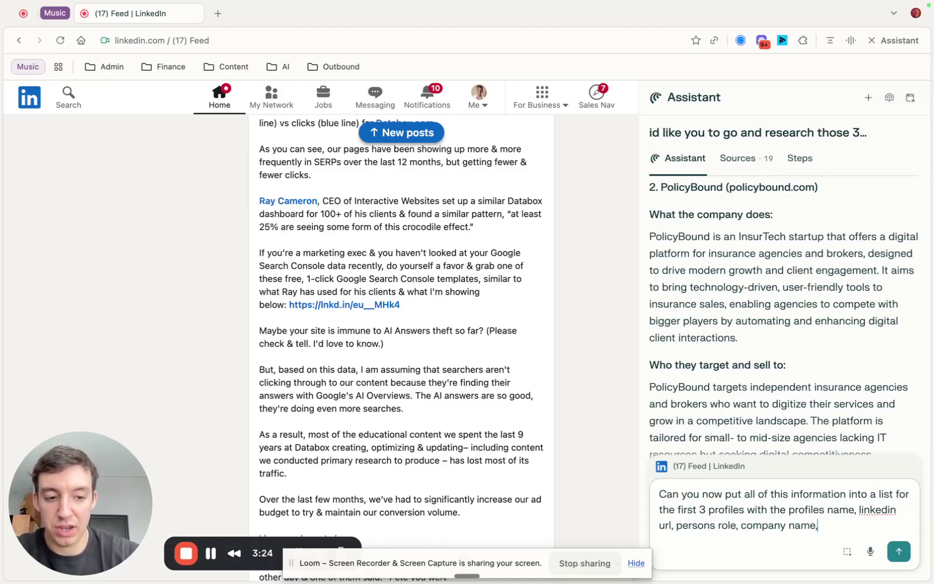
pyautogui.press('BackSpace')
pyautogui.press('BackSpace')
pyautogui.write('company ')
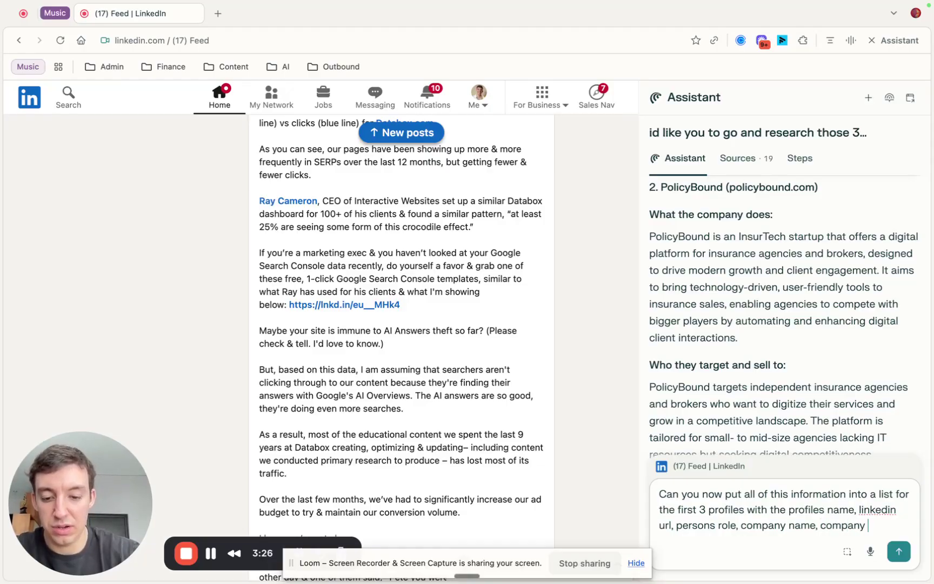
pyautogui.write('domain, and ')
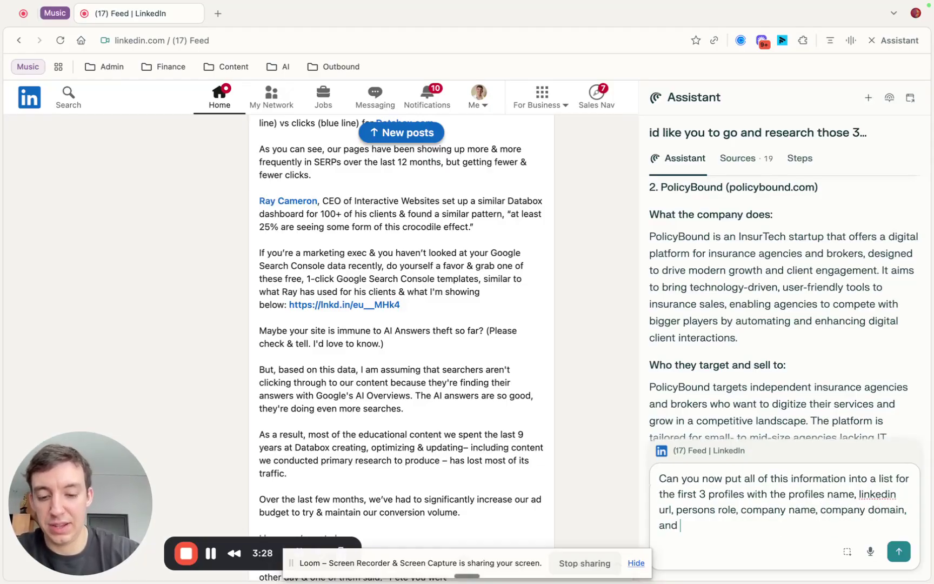
pyautogui.write('then the summaries of the company')
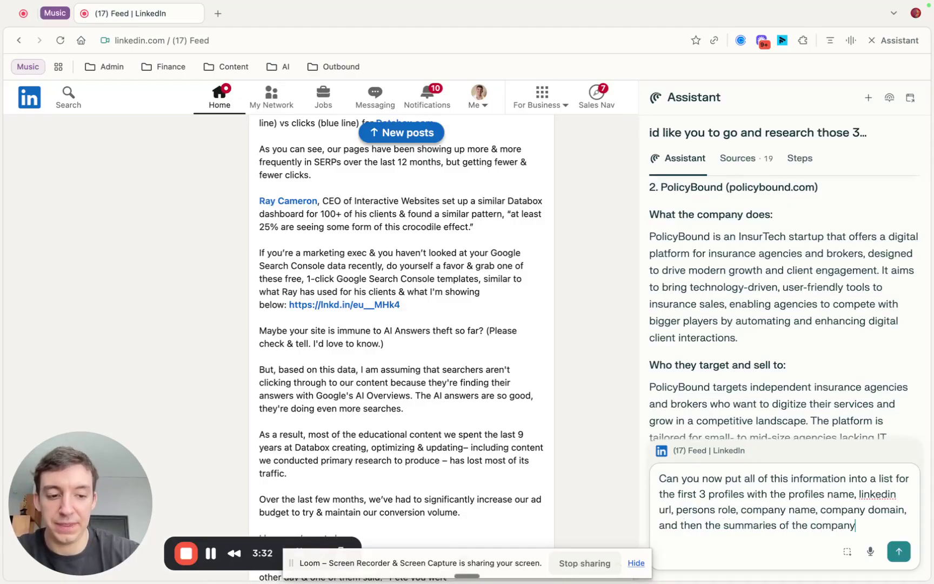
pyautogui.press('Return')
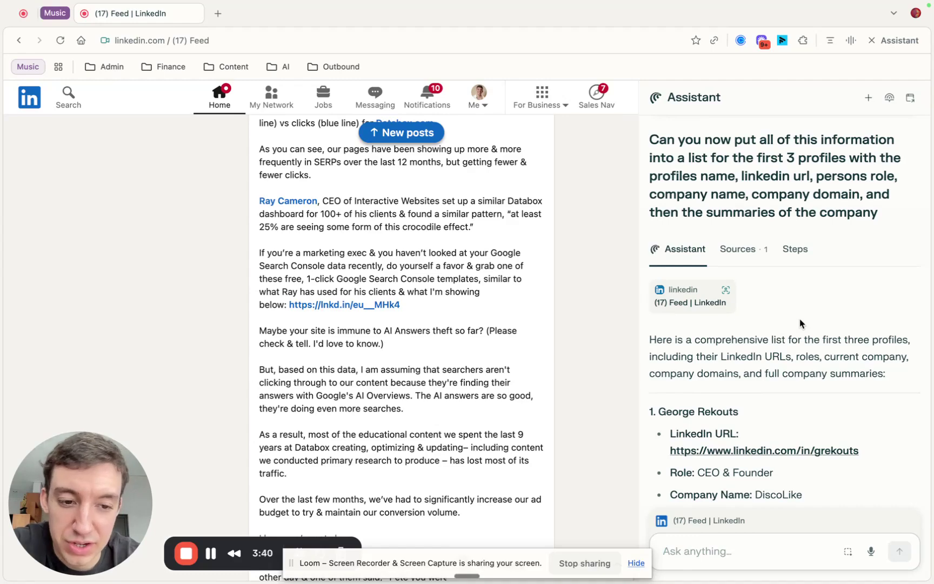
# Review the Assistant's list of the three profiles, including their LinkedIn URLs, roles, company domains and summaries
pyautogui.scroll(-5, 800, 323)
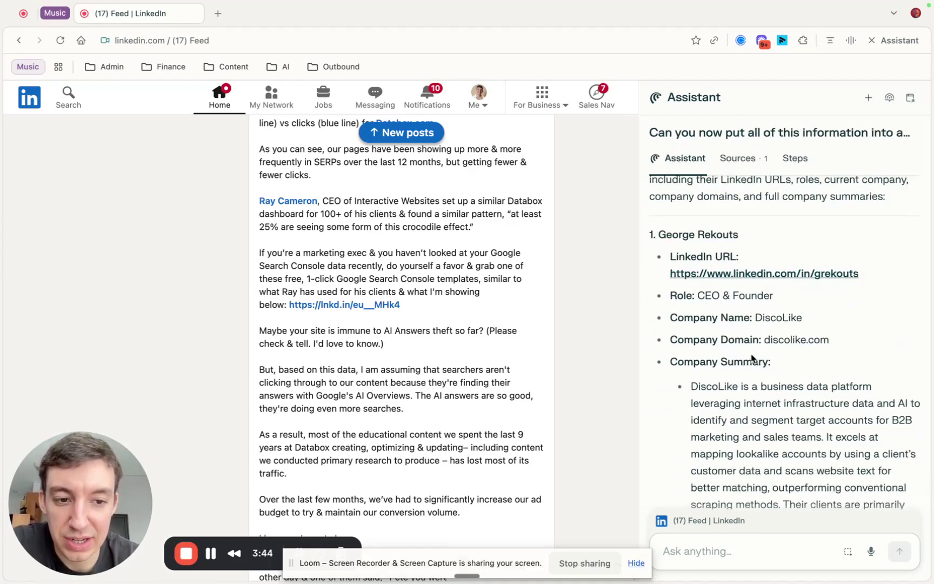
pyautogui.scroll(-1, 755, 346)
pyautogui.scroll(-6, 760, 317)
pyautogui.scroll(3, 760, 318)
pyautogui.scroll(-10, 760, 317)
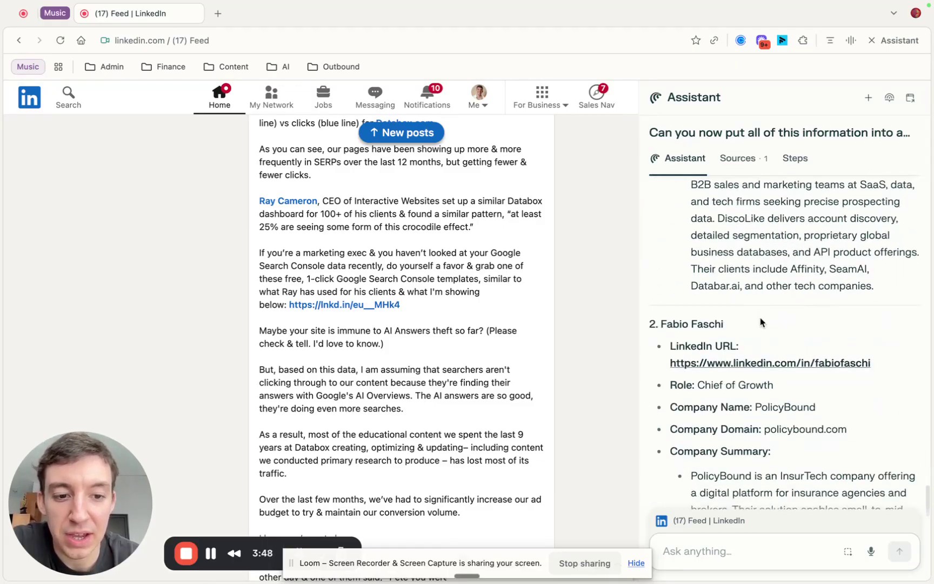
pyautogui.scroll(-6, 794, 341)
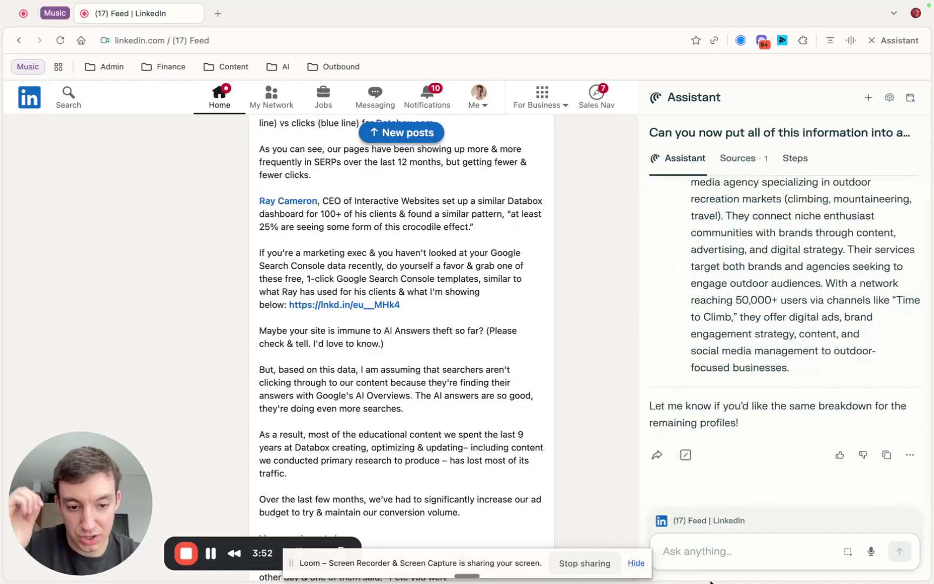
# Ask the Assistant "are you able to find the work email addresses for these 3 profiles?"
pyautogui.write('are y')
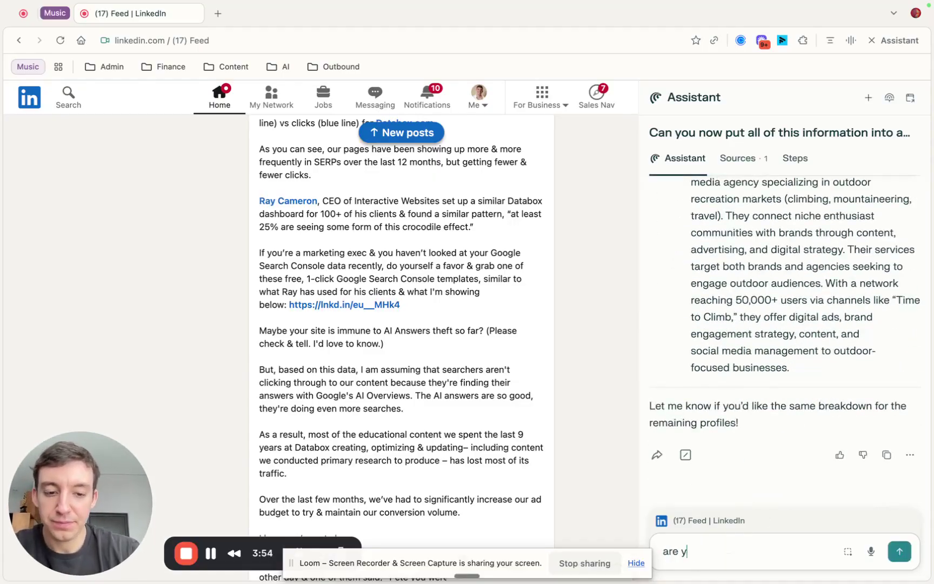
pyautogui.write('ou able to find th')
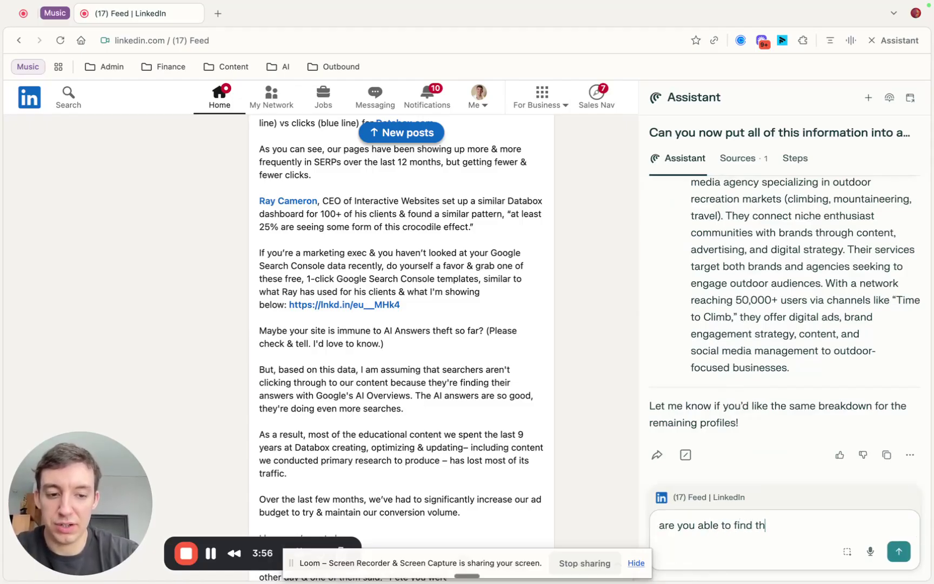
pyautogui.write('e work email a')
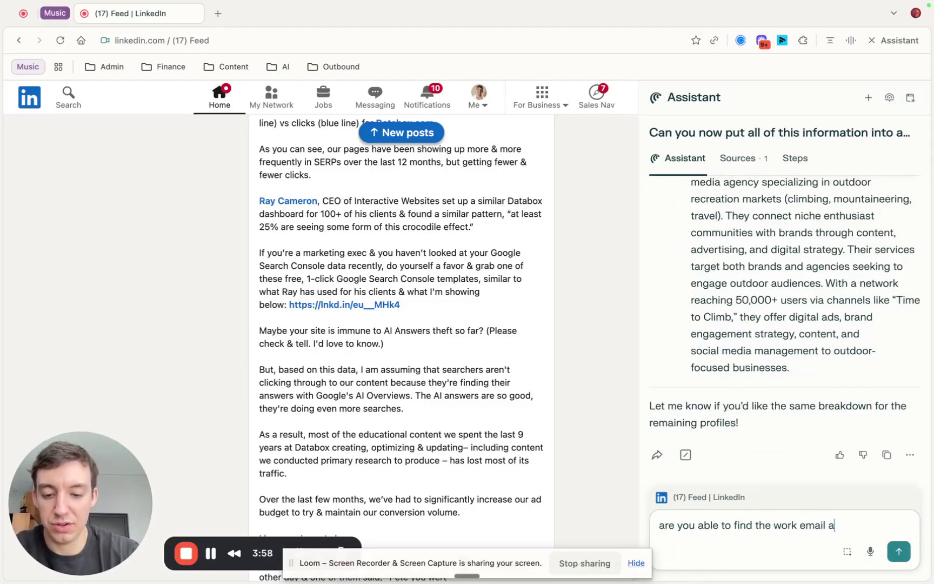
pyautogui.write('ddresses for th')
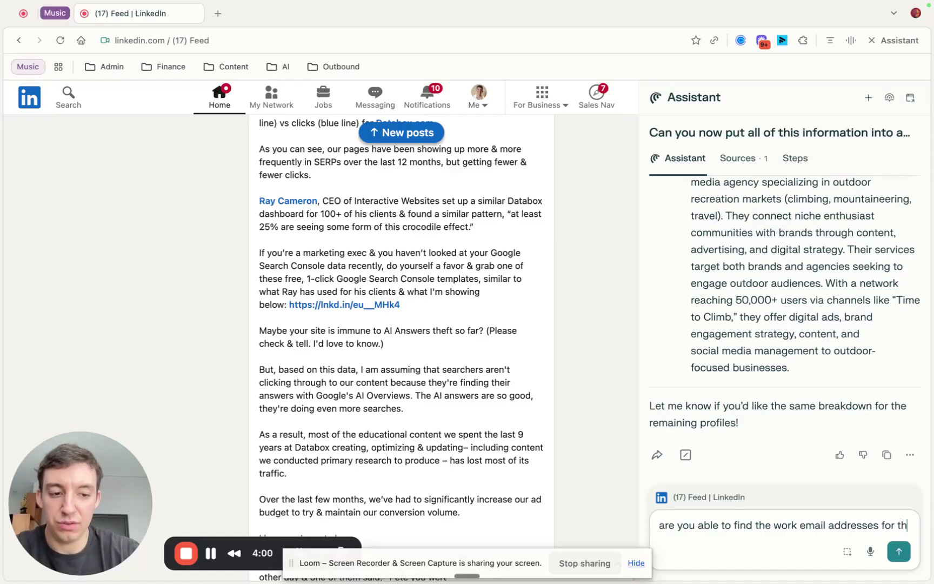
pyautogui.write('ese 3 profiles?')
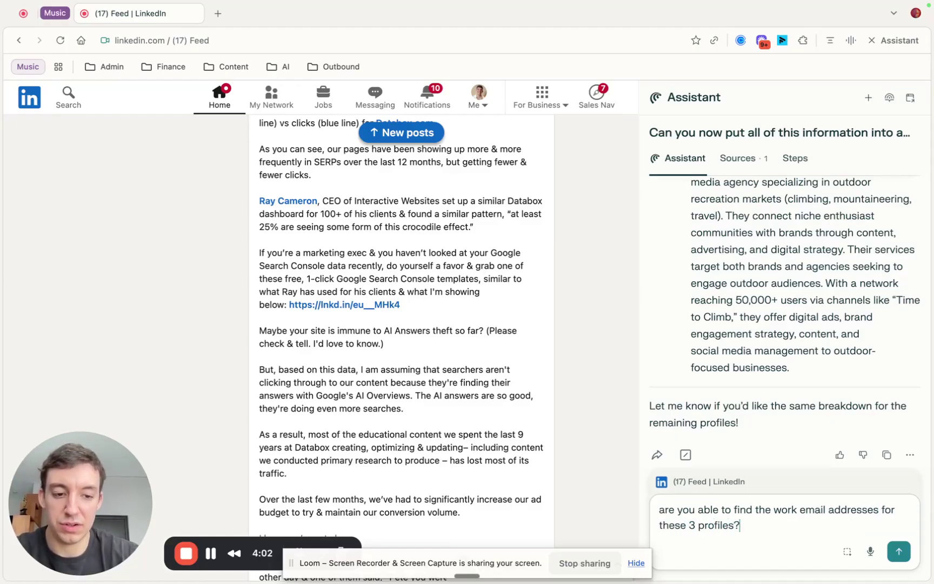
pyautogui.press('Return')
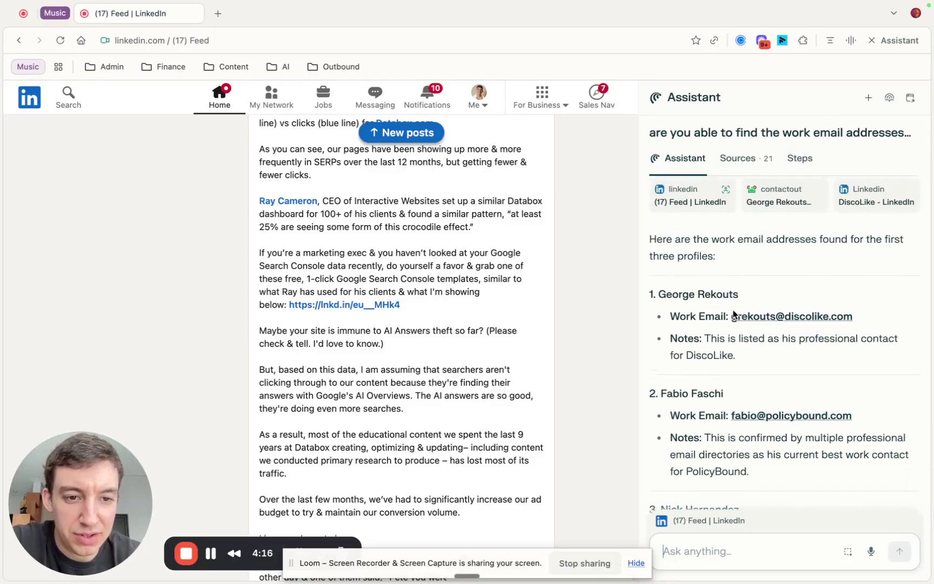
# Review the Assistant's work email results and notes for the three profiles
pyautogui.scroll(2, 792, 223)
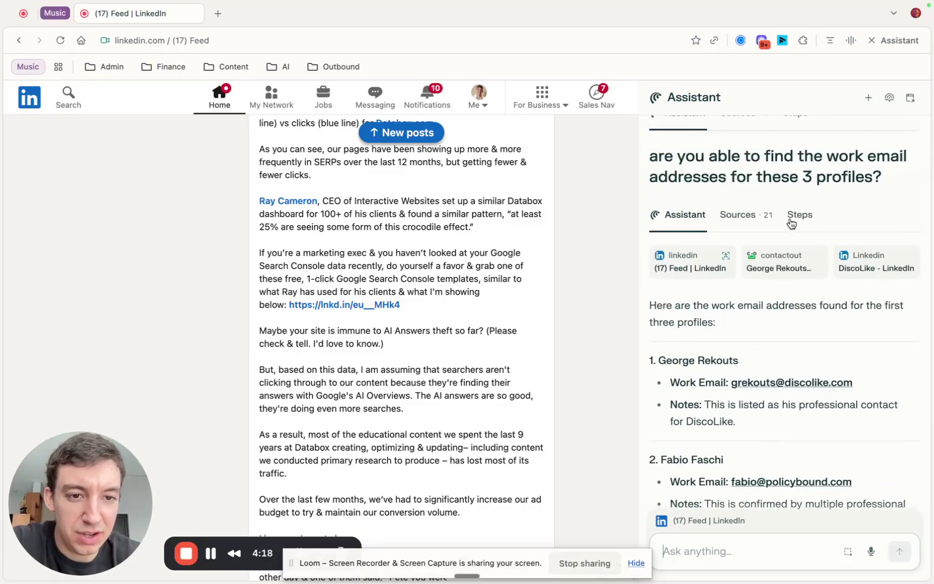
pyautogui.scroll(-5, 792, 223)
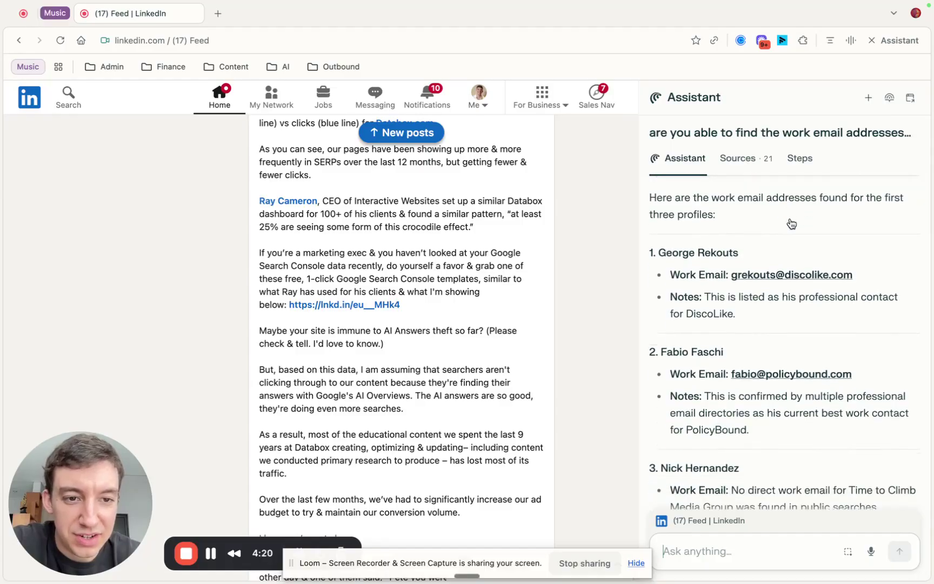
pyautogui.scroll(-2, 794, 342)
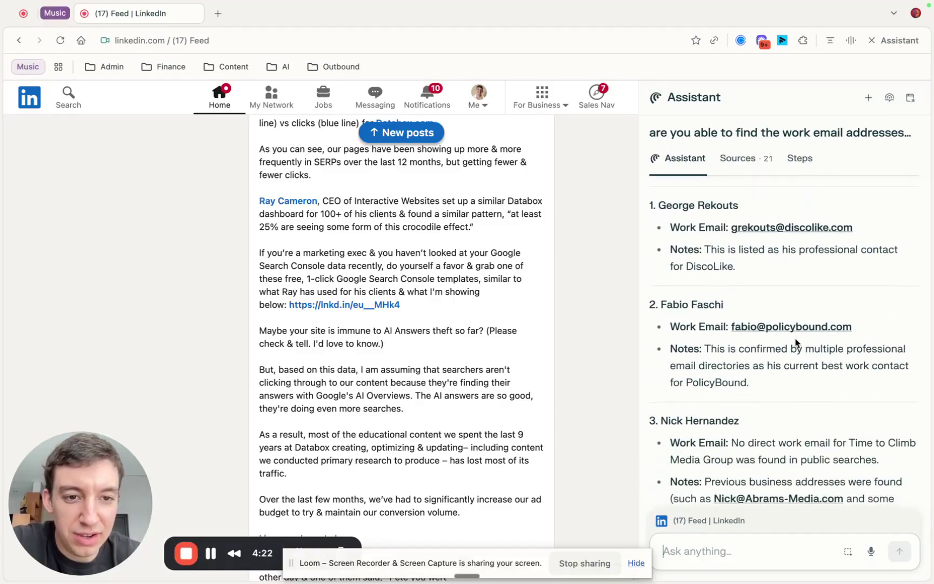
pyautogui.scroll(-6, 796, 339)
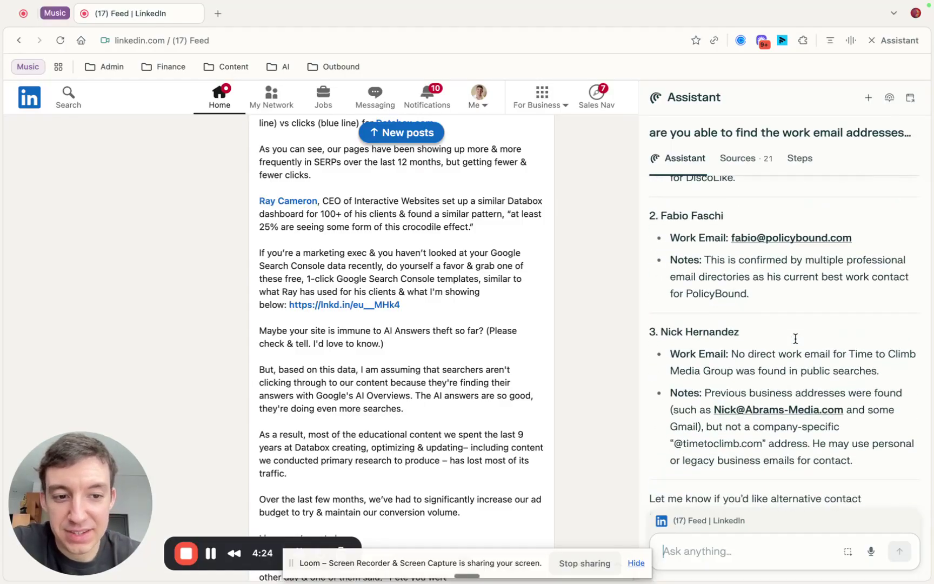
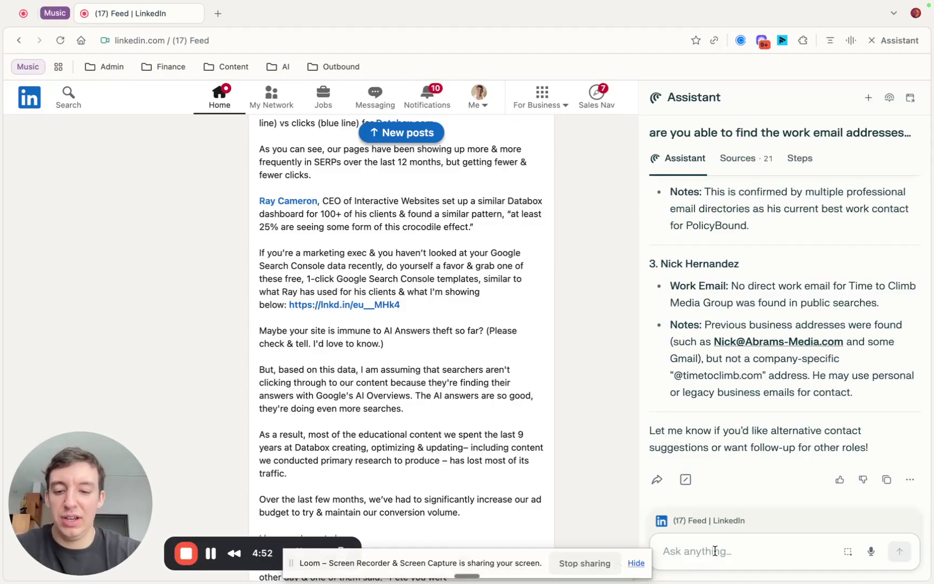
# Enter the follow-up prompt "are you able to put all of this information into a table for me to add to a google sheet?"
pyautogui.write('are you able to')
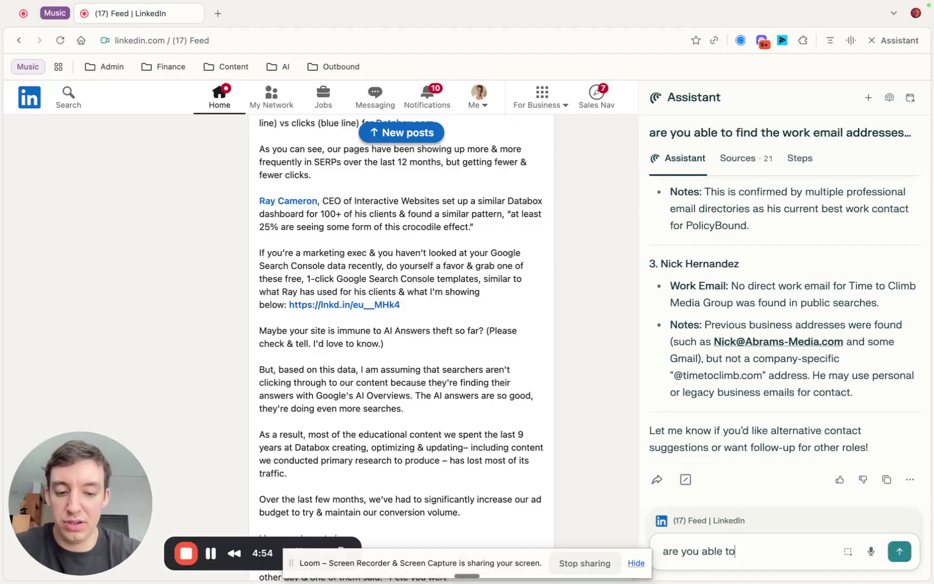
pyautogui.write(' put all of')
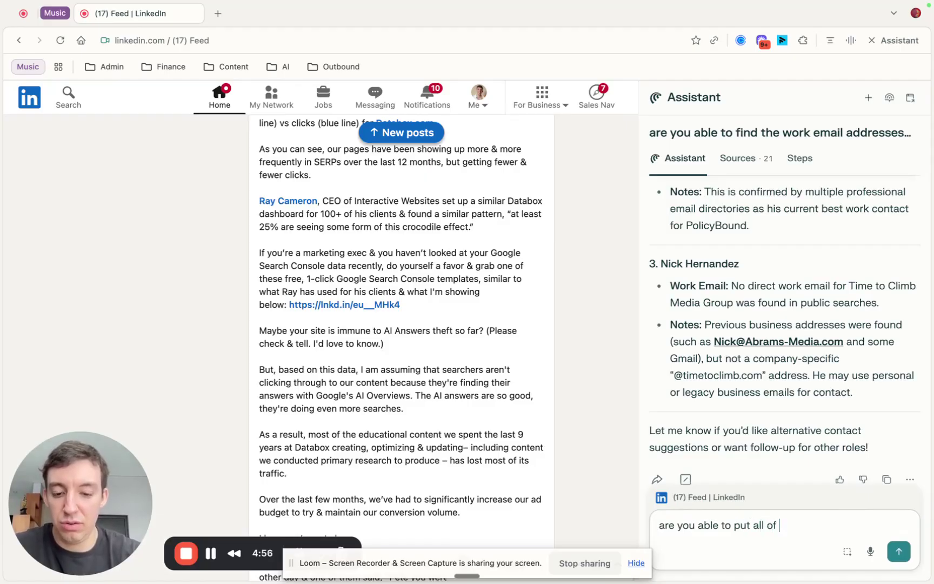
pyautogui.write(' this information')
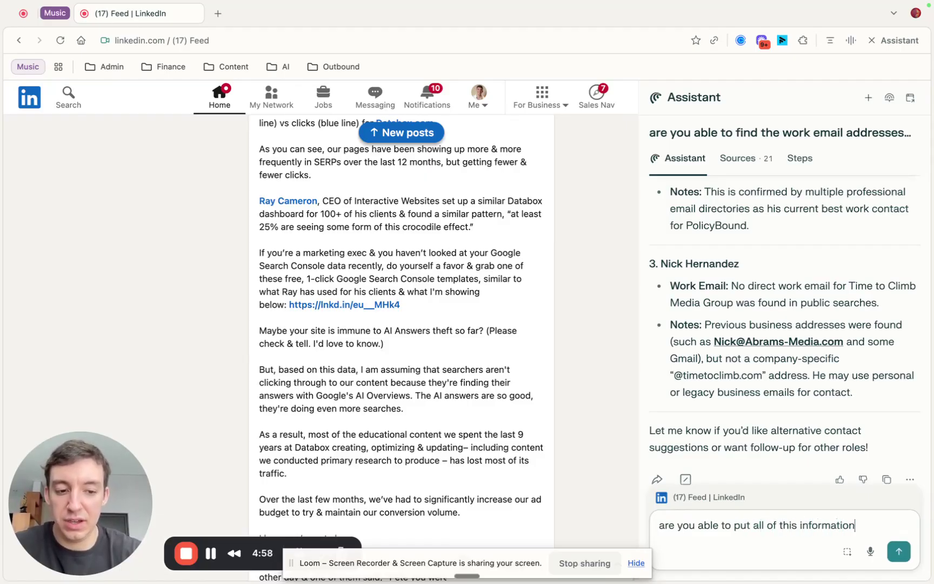
pyautogui.write(' into a table ')
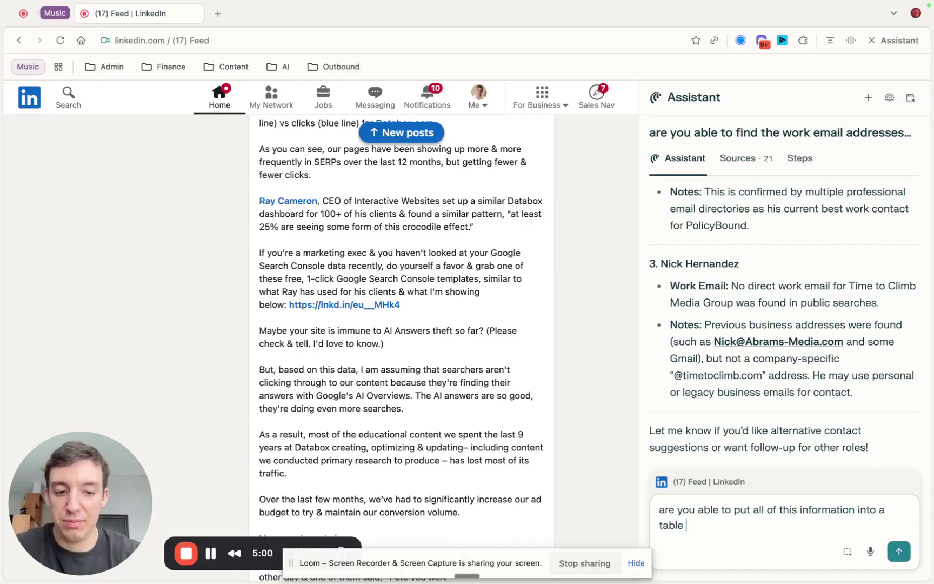
pyautogui.write('for me to add')
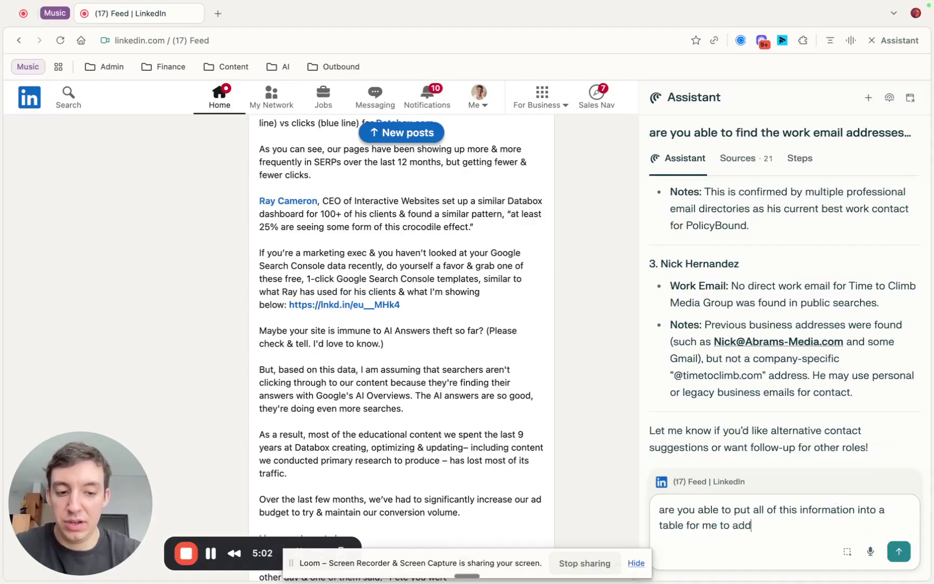
pyautogui.write(' to a google shee')
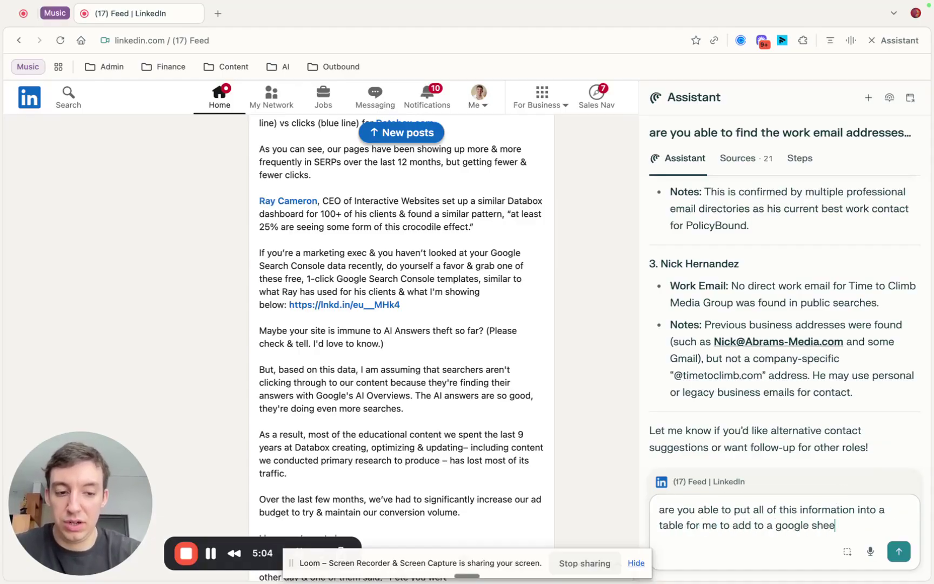
pyautogui.write('t?')
# Add "i need name, linkedin url, role, company name, company domain, company summary, email as the columns" on a new line and send the prompt
pyautogui.hotkey('shift', 'Return')
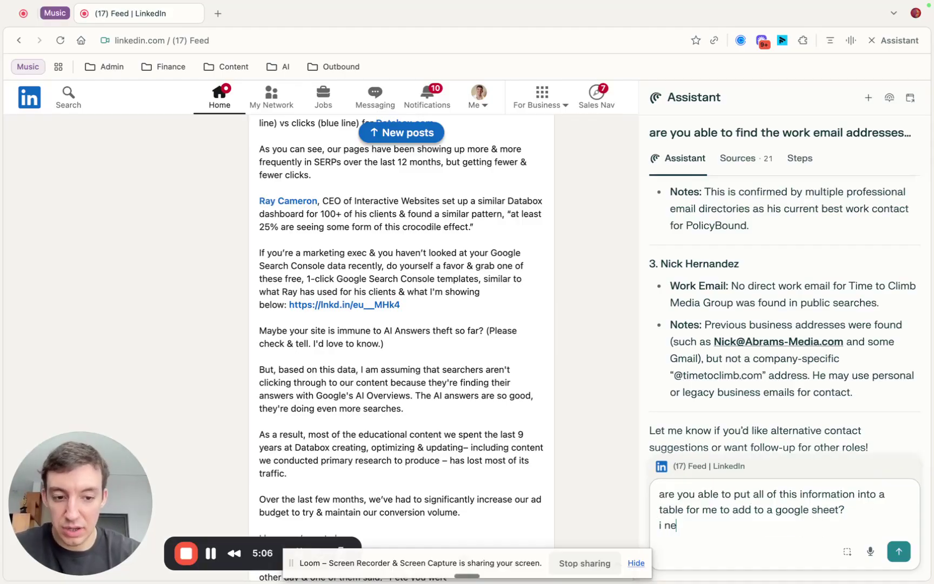
pyautogui.write('i need name')
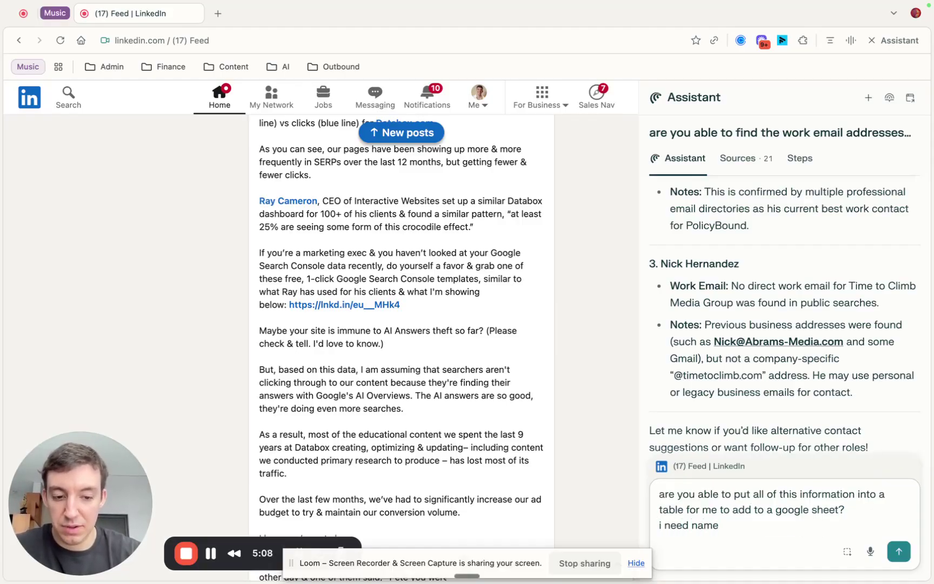
pyautogui.write(', linkedin, ')
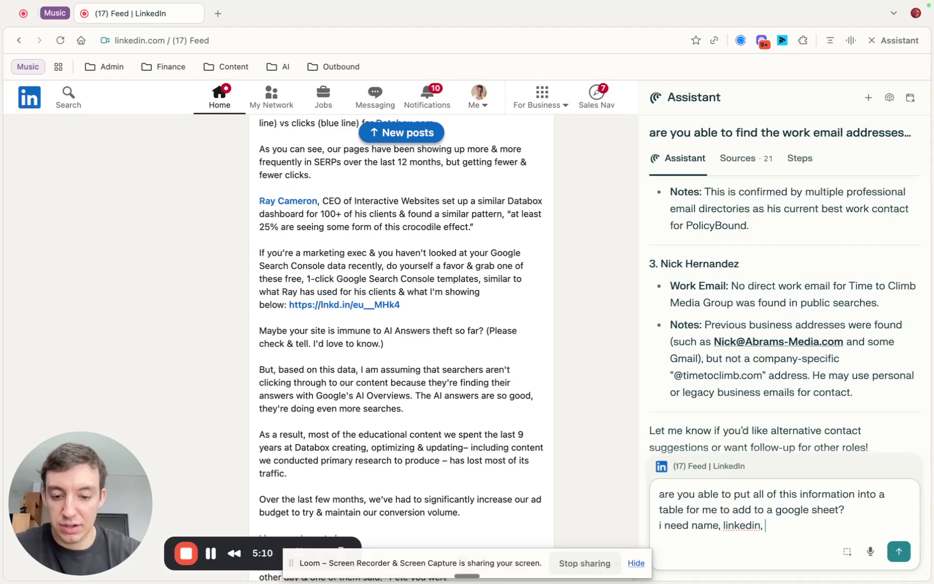
pyautogui.write(' url')
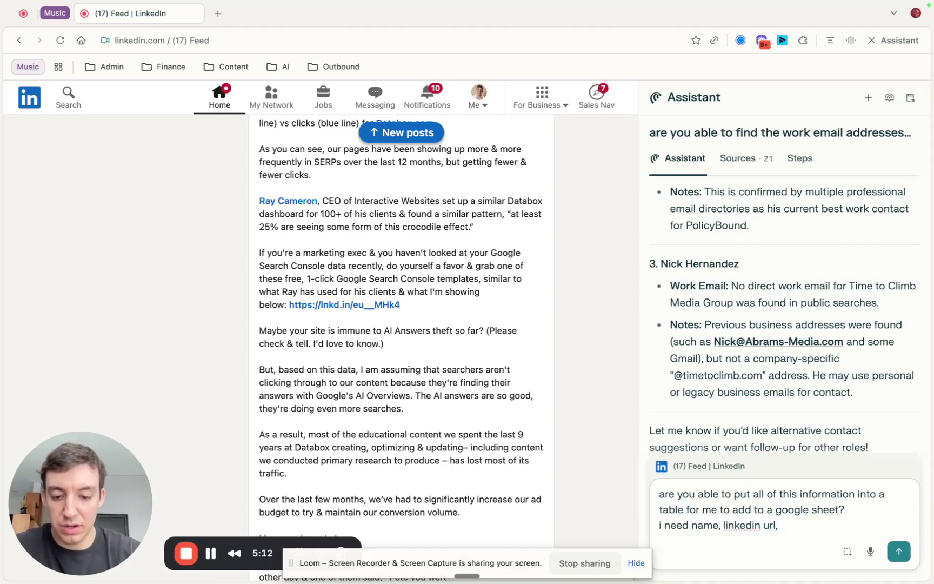
pyautogui.write(', role, compan')
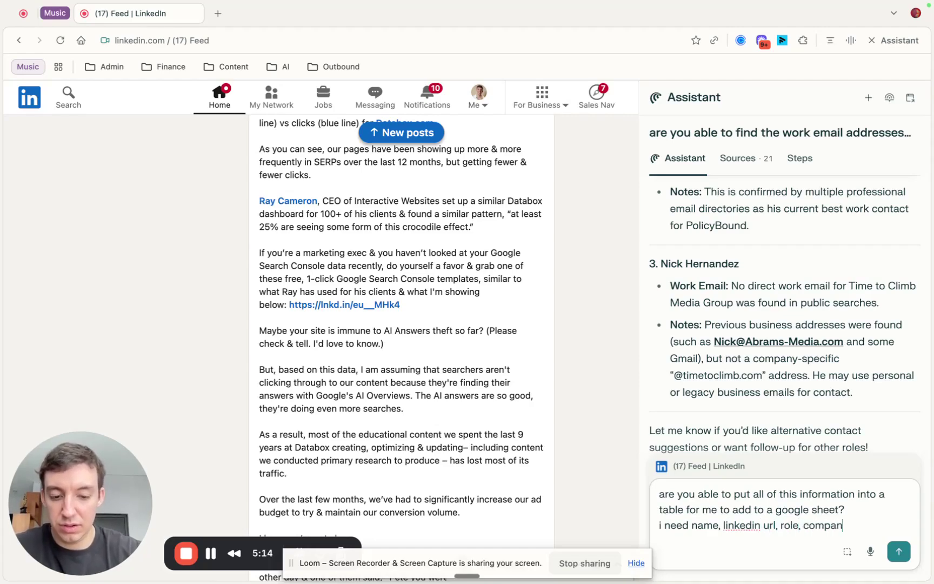
pyautogui.write('y name, compan')
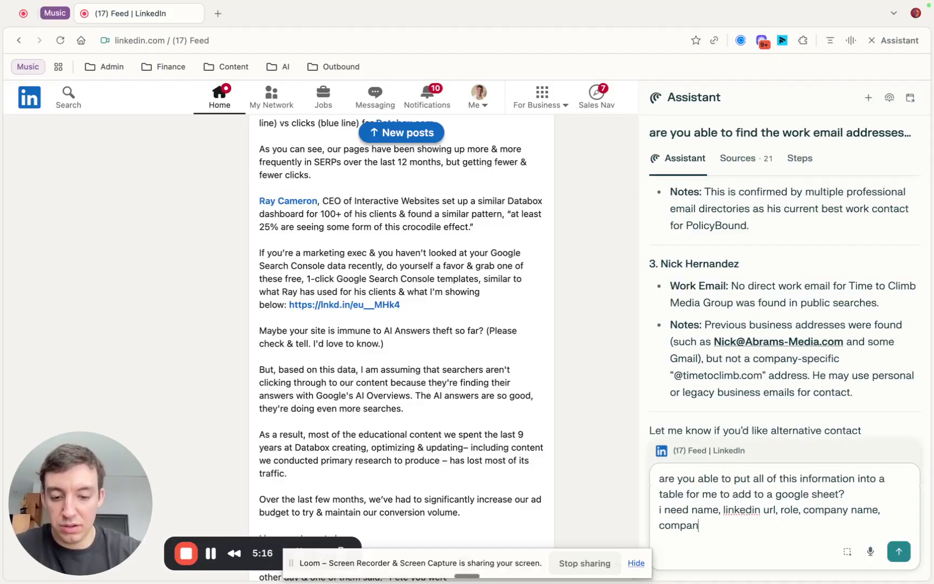
pyautogui.write('y domain, co')
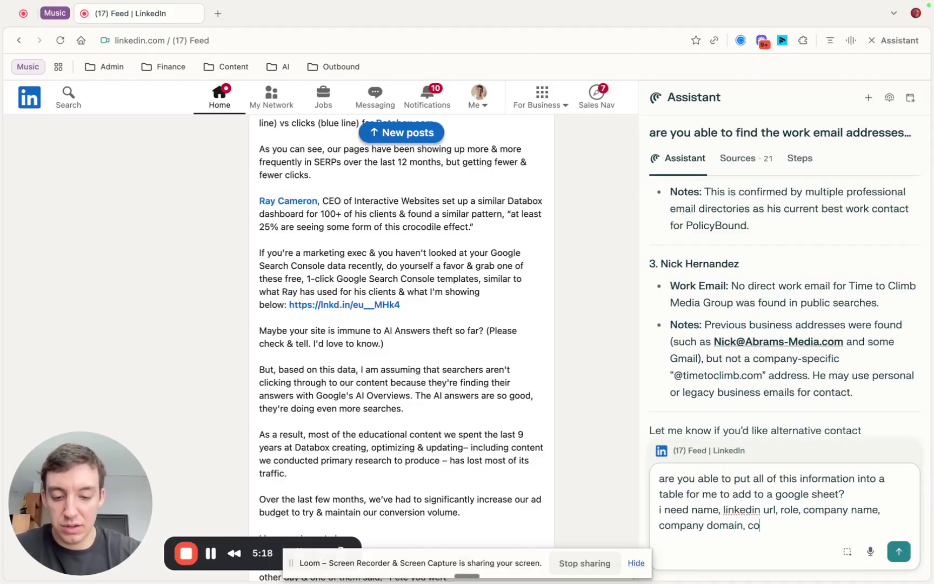
pyautogui.write('mpany summary')
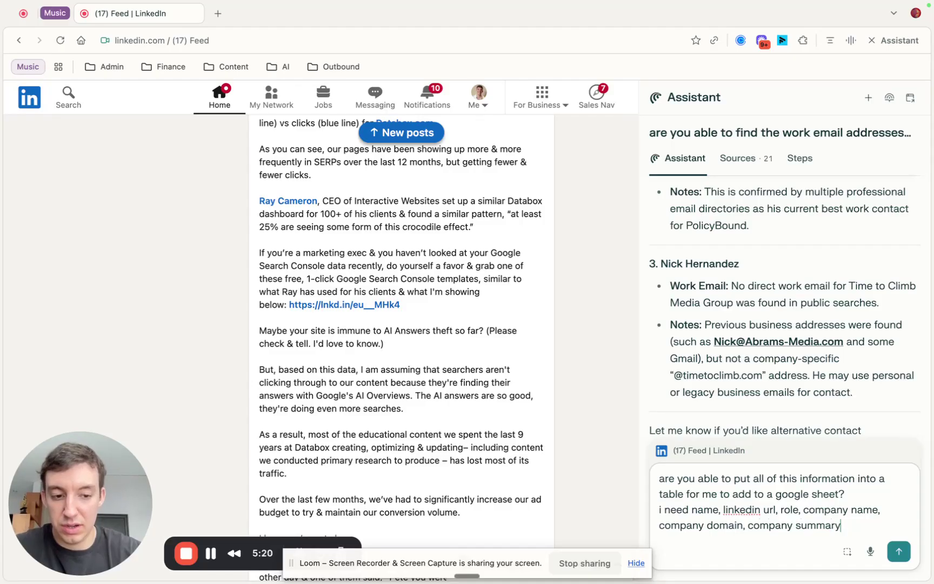
pyautogui.write(', email a')
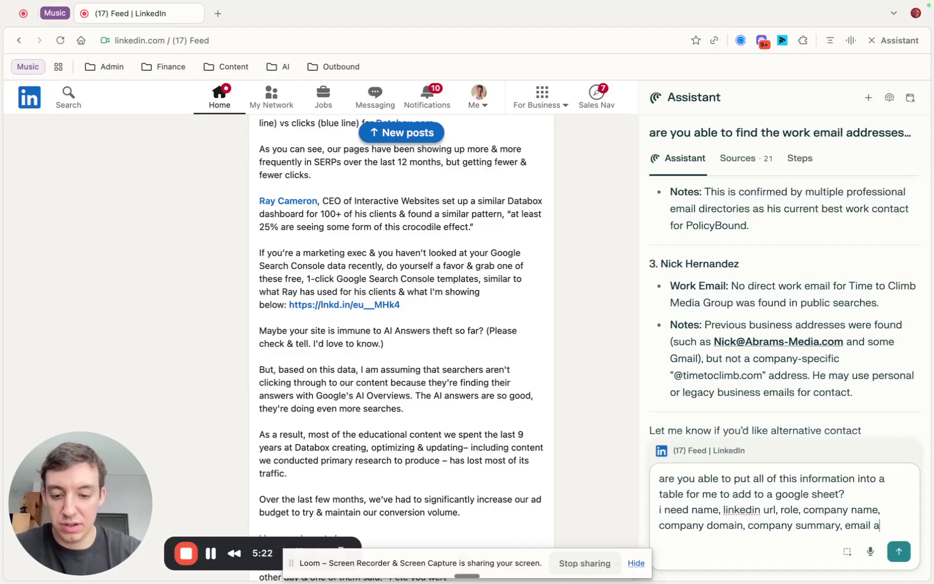
pyautogui.write('s the columns')
pyautogui.press('Return')
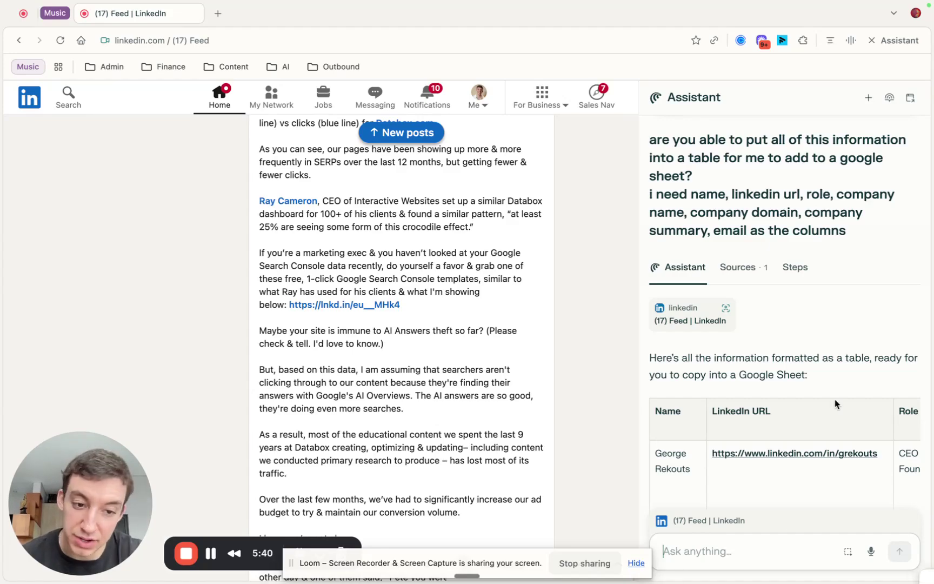
# Examine the Assistant's table of profile data down to its closing note
pyautogui.scroll(-5, 835, 404)
pyautogui.scroll(-10, 835, 404)
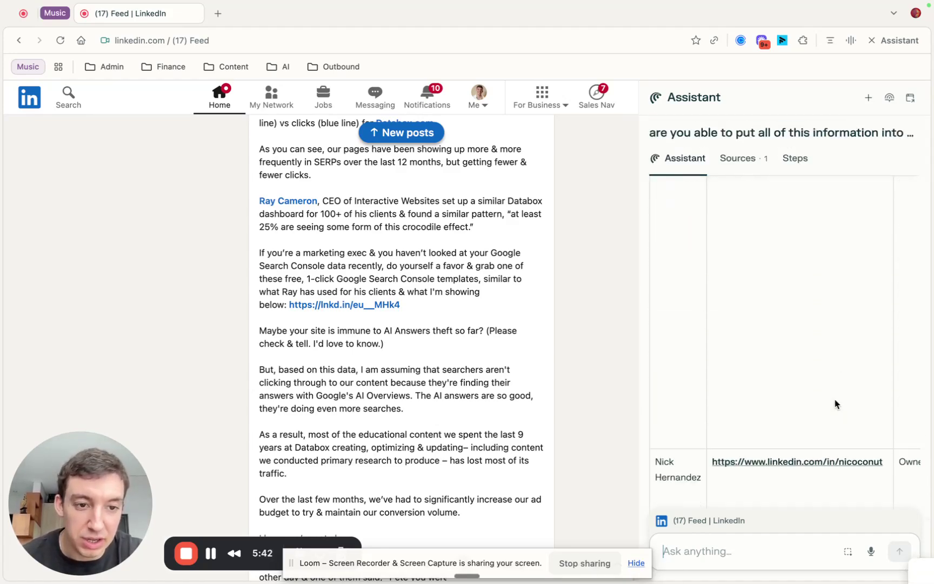
pyautogui.scroll(-3, 835, 404)
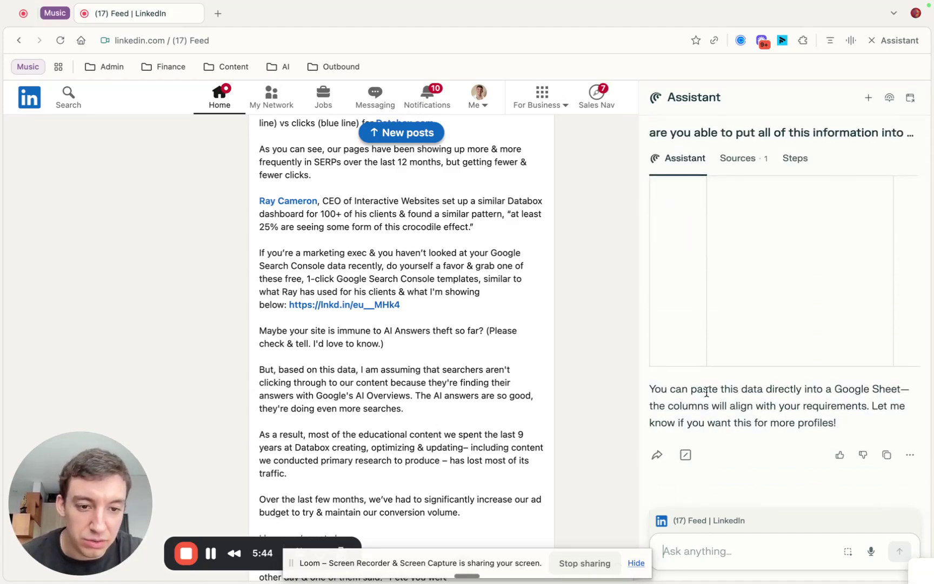
# Ask the Assistant "can you open a google sheet for me and title it list from linkedin''"
pyautogui.click(717, 552)
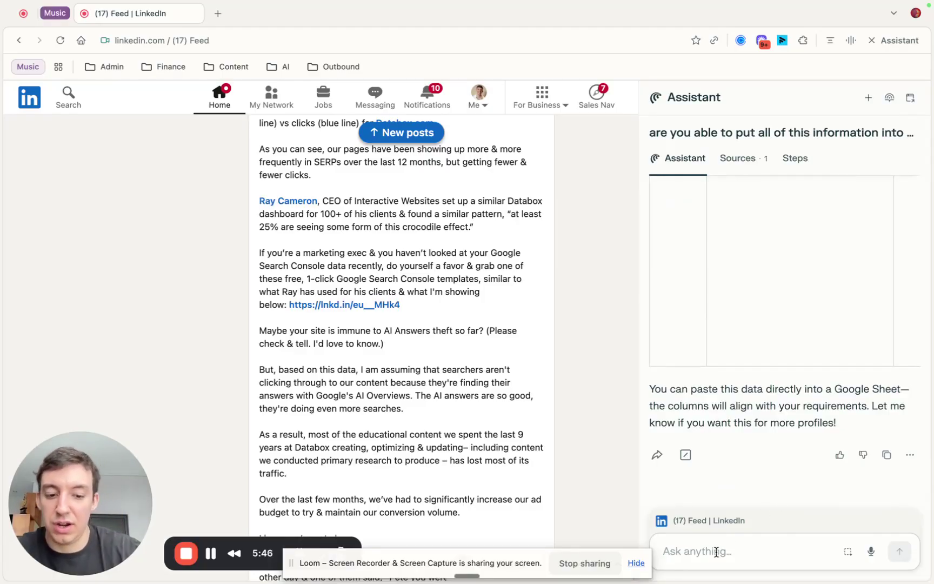
pyautogui.write('o')
pyautogui.press('BackSpace')
pyautogui.write('can yo')
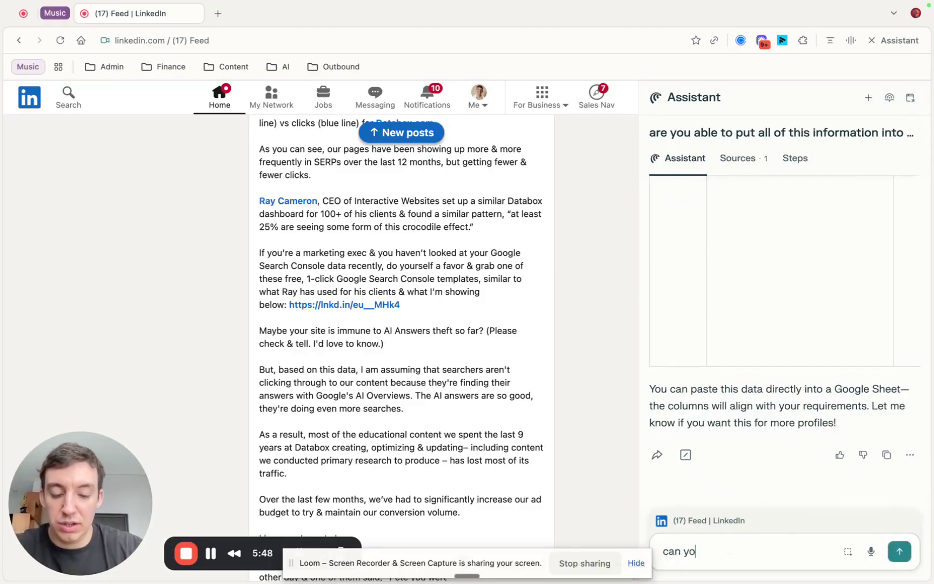
pyautogui.write('u open a goo')
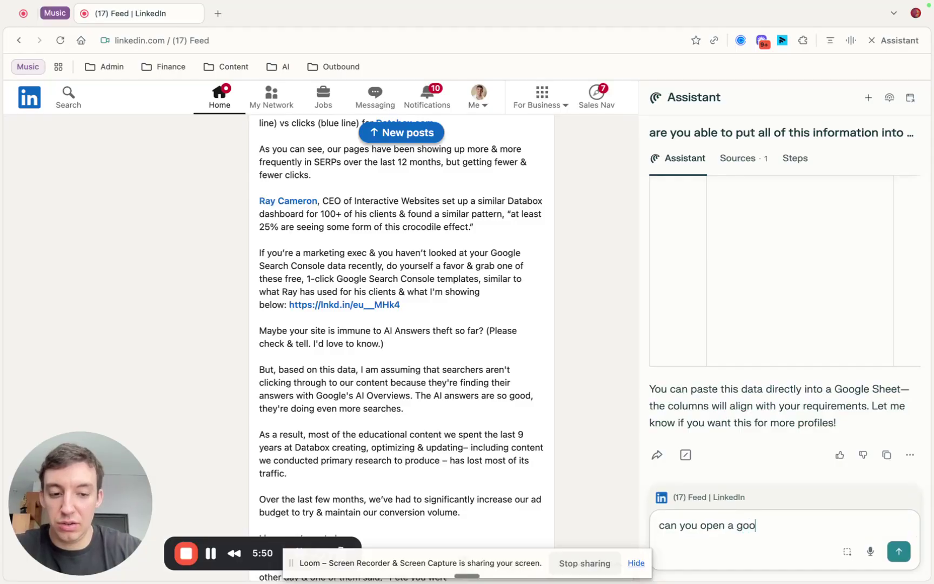
pyautogui.write('gle sheet')
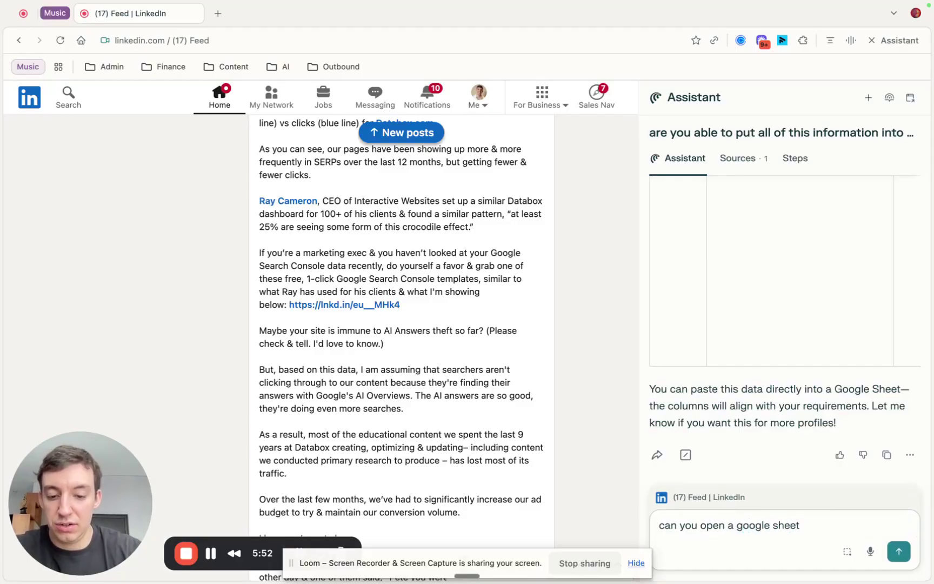
pyautogui.write(' for me an')
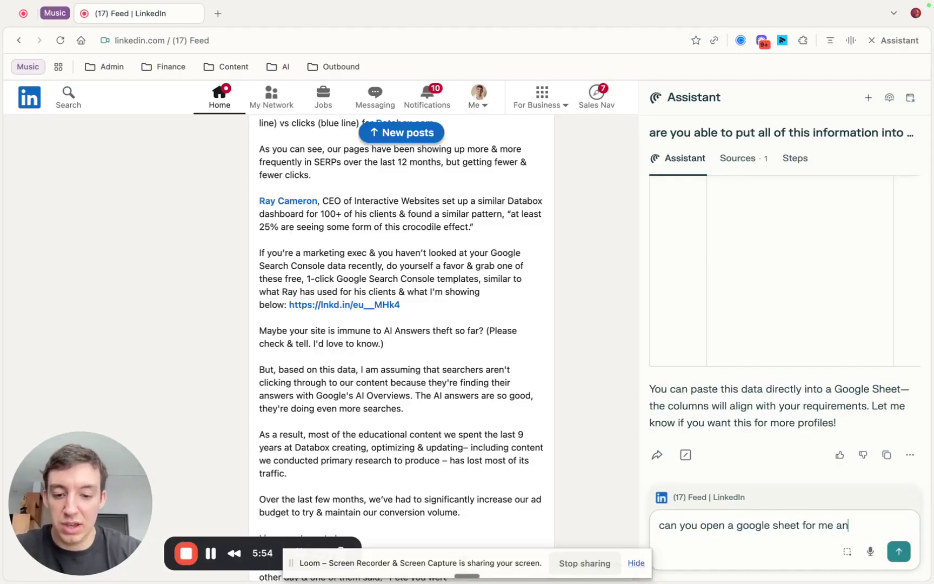
pyautogui.write('d title it ')
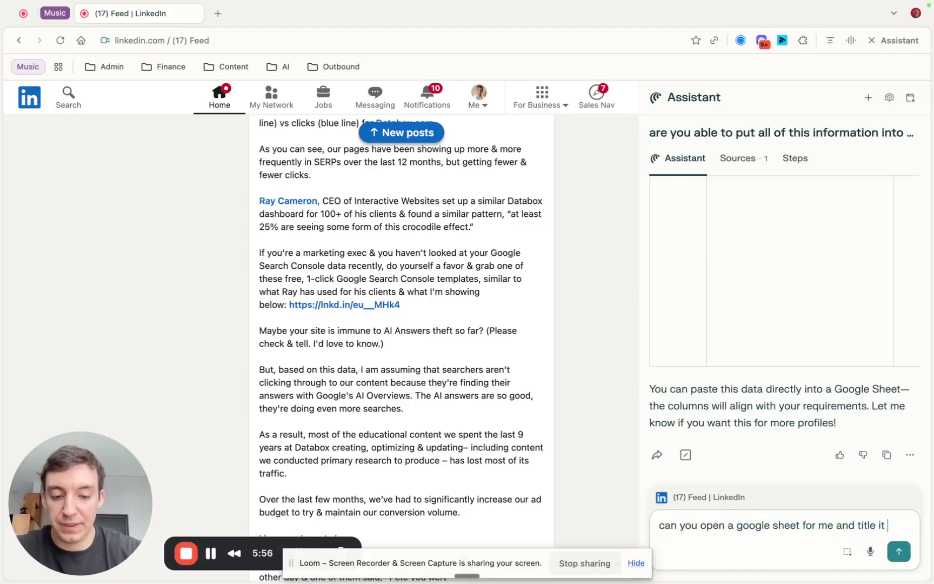
pyautogui.write("list from linkedin'")
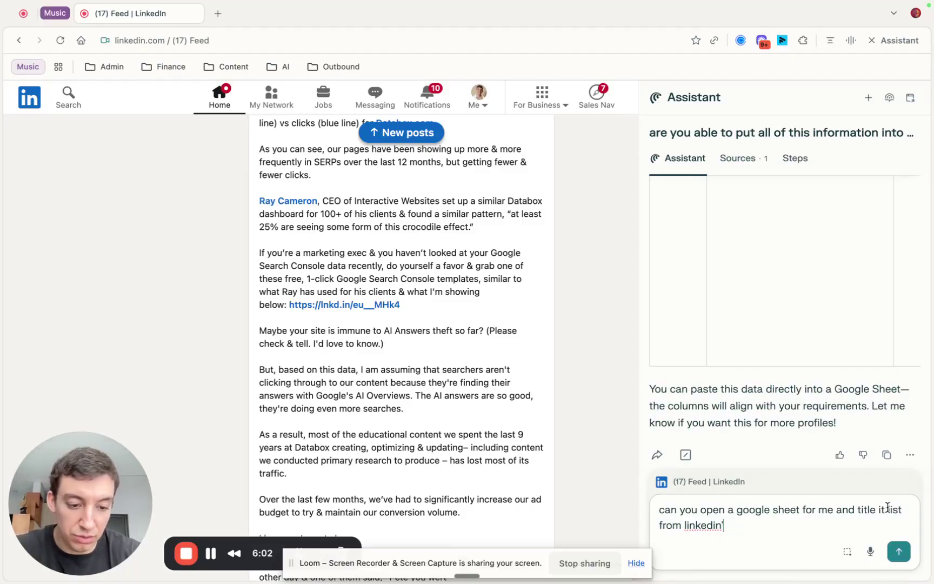
pyautogui.press('Return')
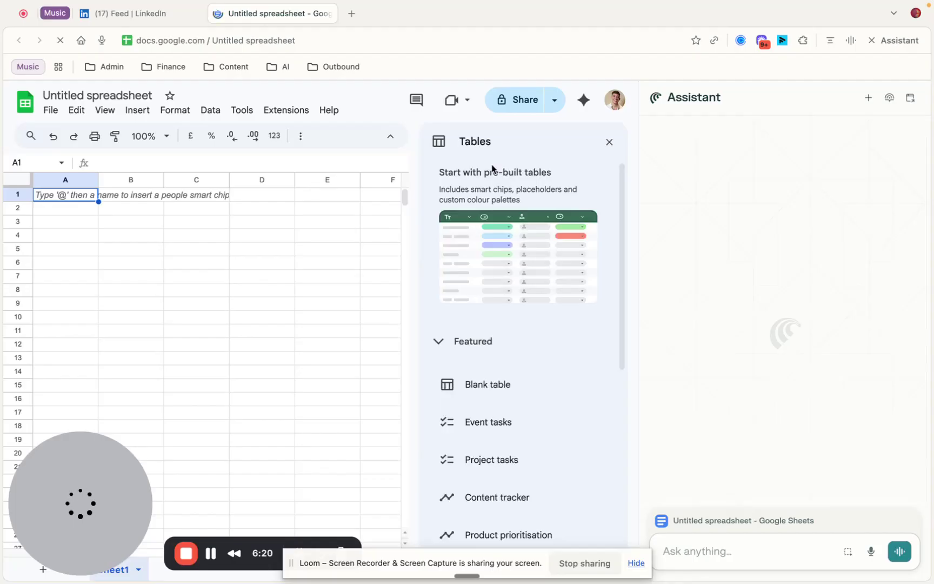
# Return to the LinkedIn feed to check the Assistant's progress on the sheet, and switch to the new Google Sheets spreadsheet
pyautogui.click(151, 16)
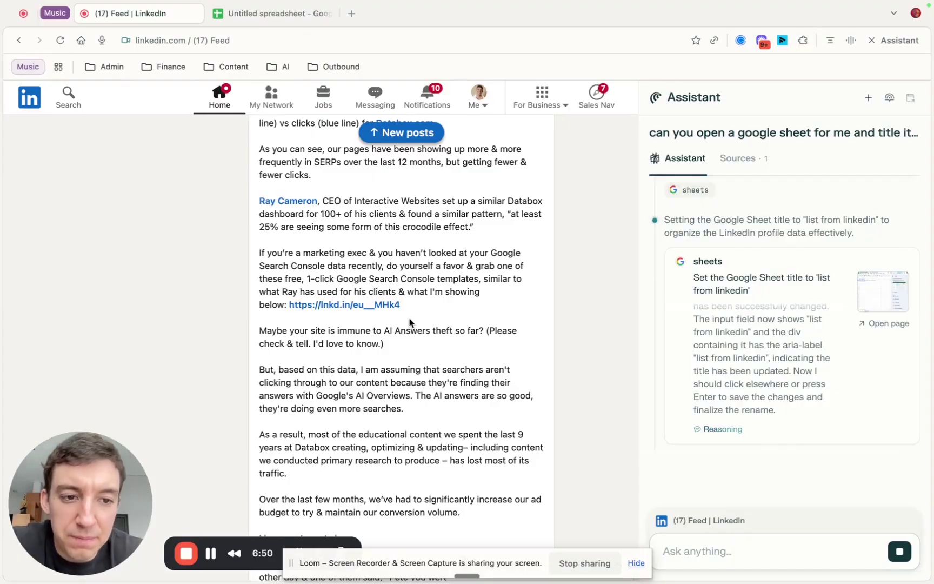
pyautogui.scroll(5, 816, 277)
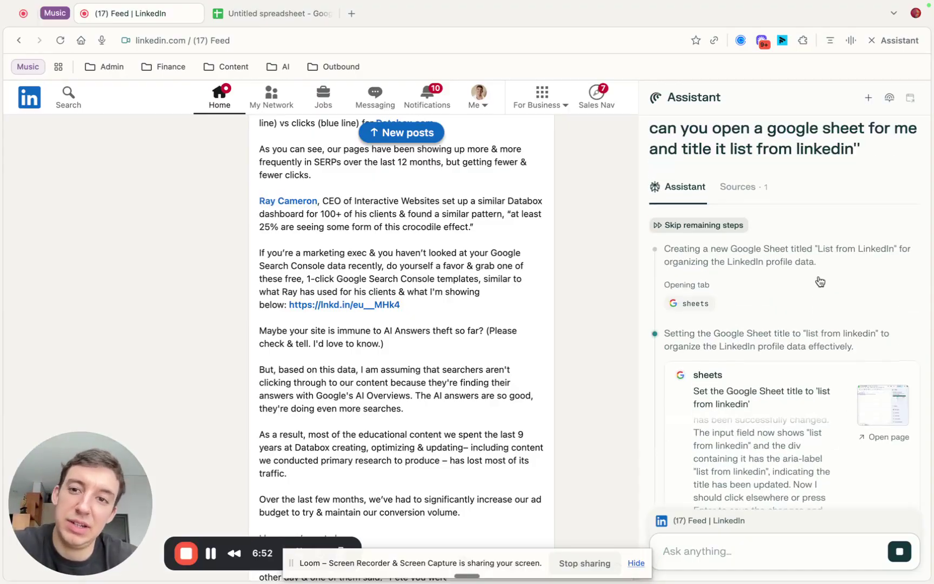
pyautogui.scroll(2, 820, 278)
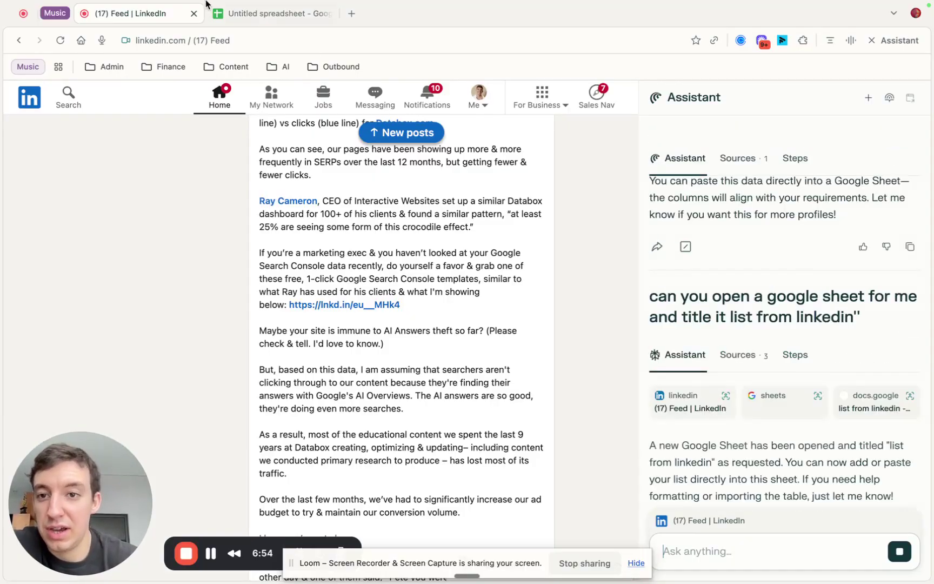
pyautogui.click(263, 16)
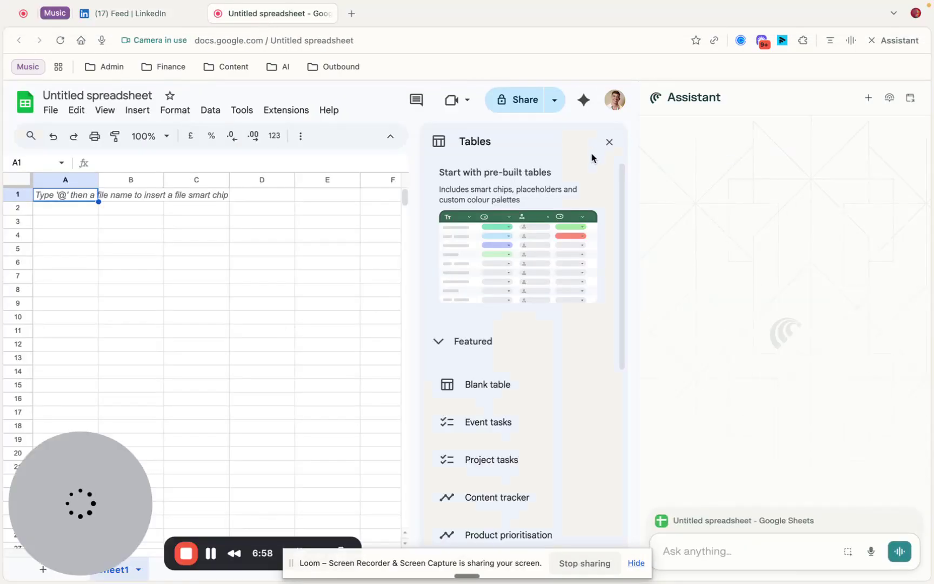
# Dismiss the pre-built Tables suggestions in the untitled spreadsheet and select cell B2
pyautogui.click(609, 142)
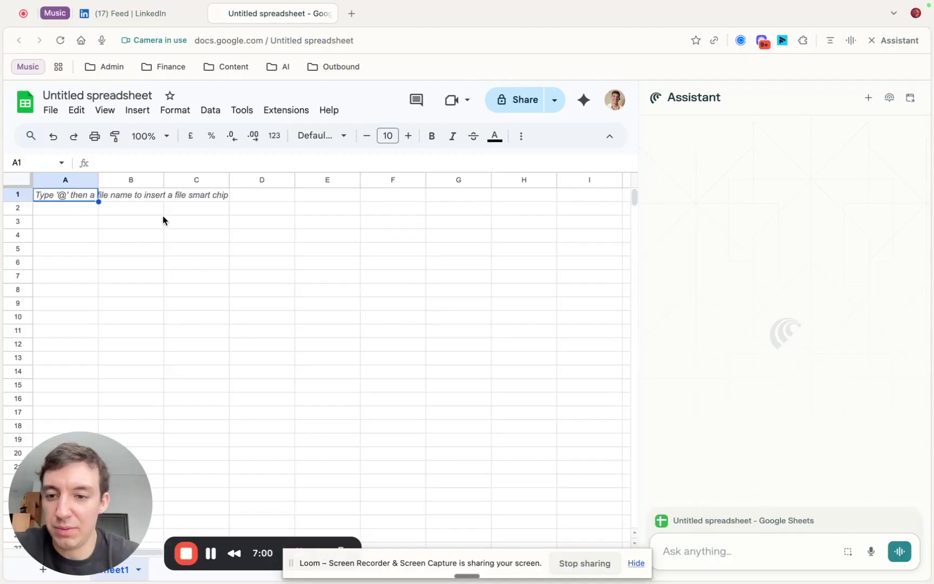
pyautogui.click(139, 212)
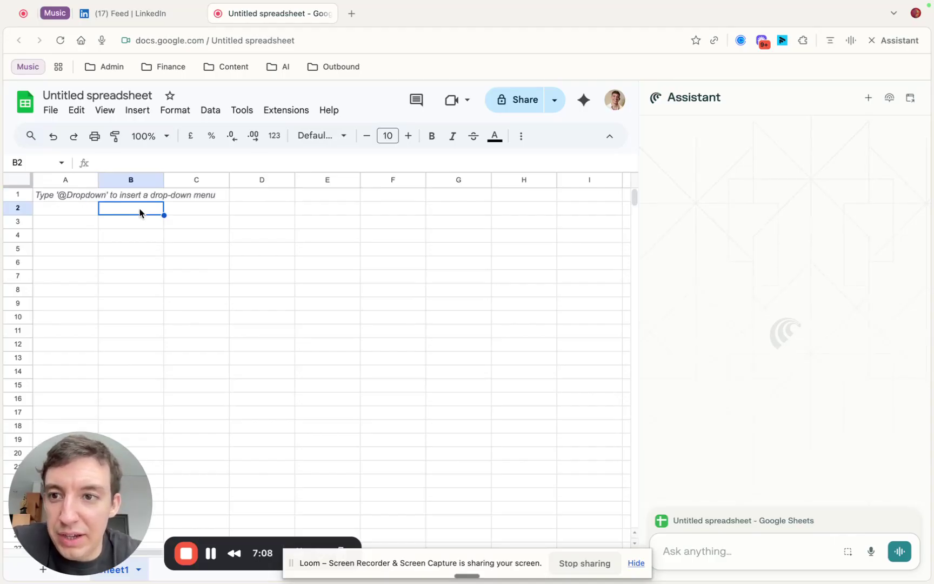
# Return to the LinkedIn feed and review the Assistant conversation, checking which extra options the table reply offers
pyautogui.click(134, 20)
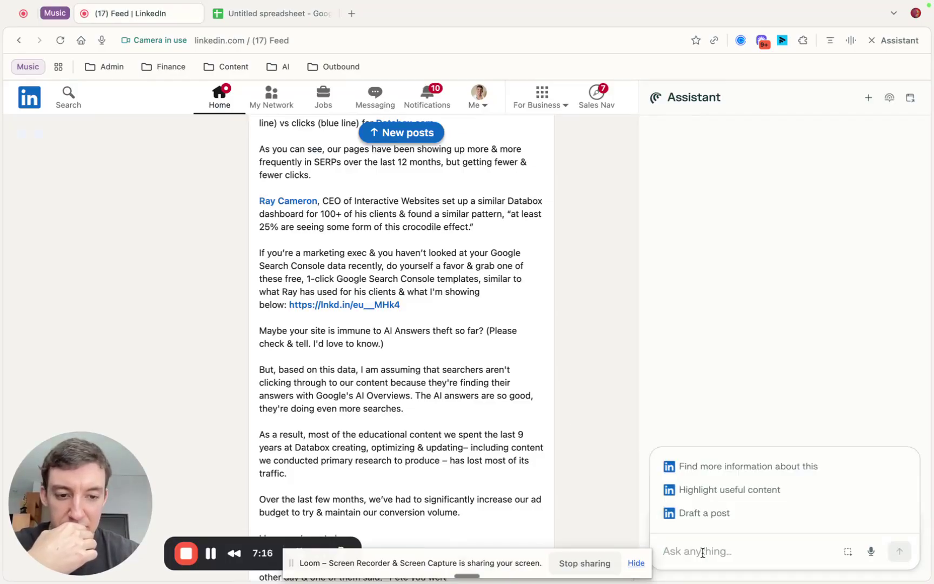
pyautogui.scroll(-10, 774, 321)
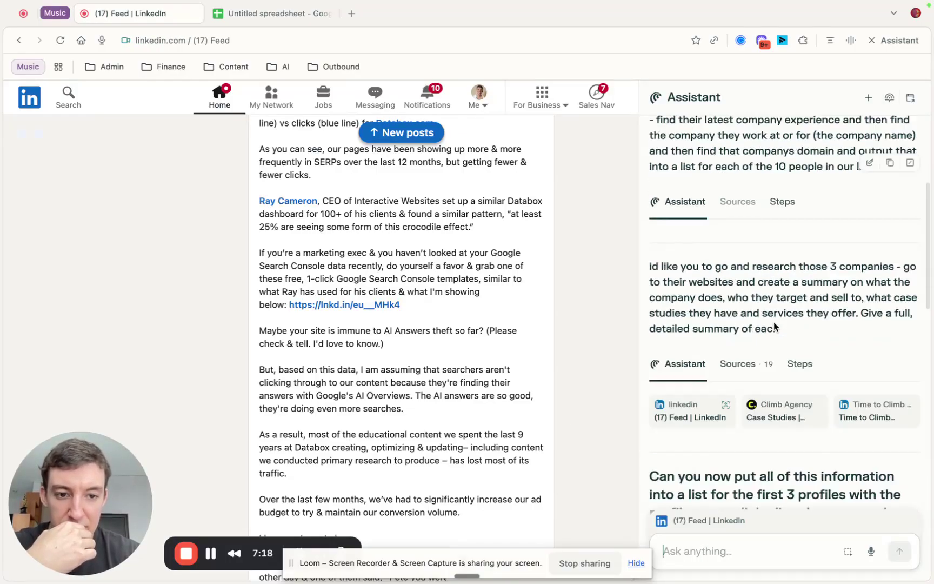
pyautogui.scroll(-10, 774, 322)
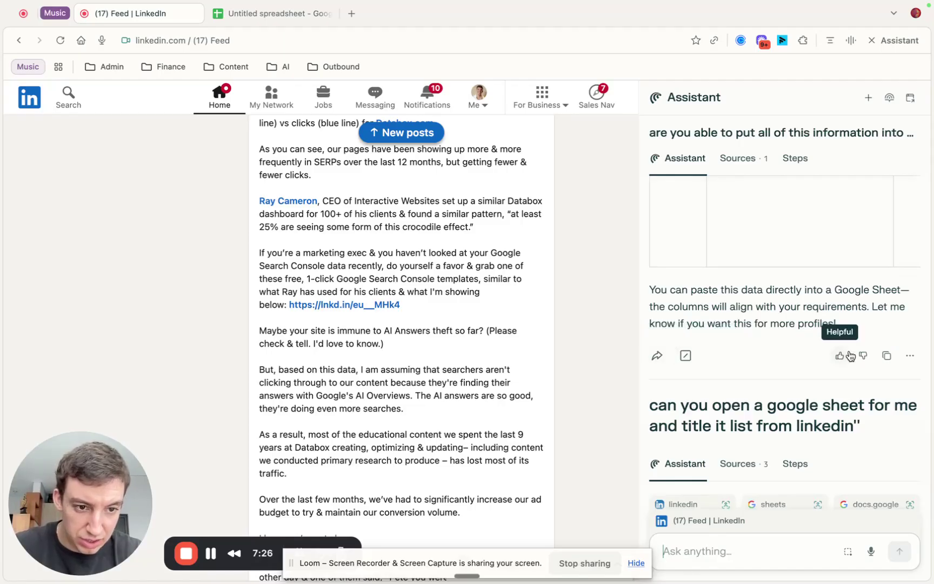
pyautogui.click(909, 357)
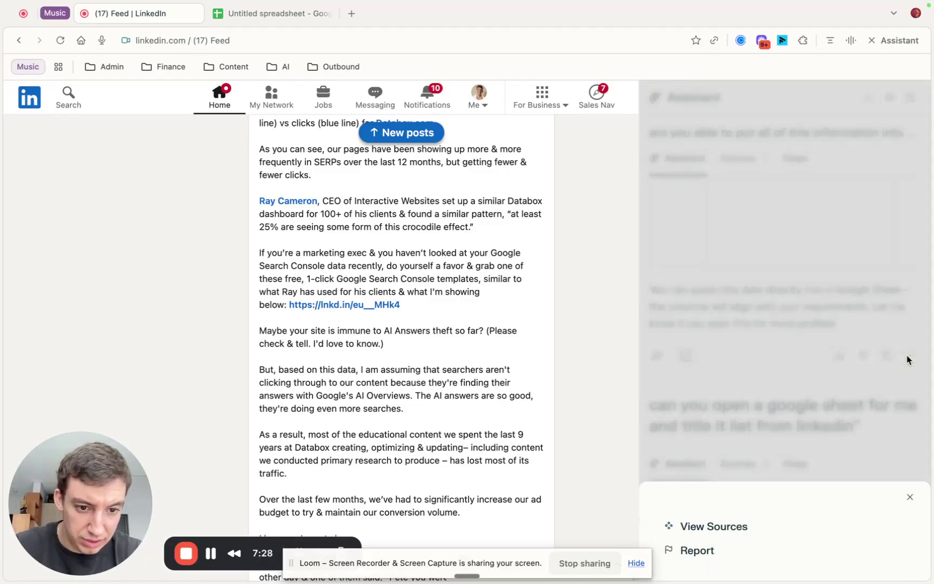
pyautogui.click(911, 497)
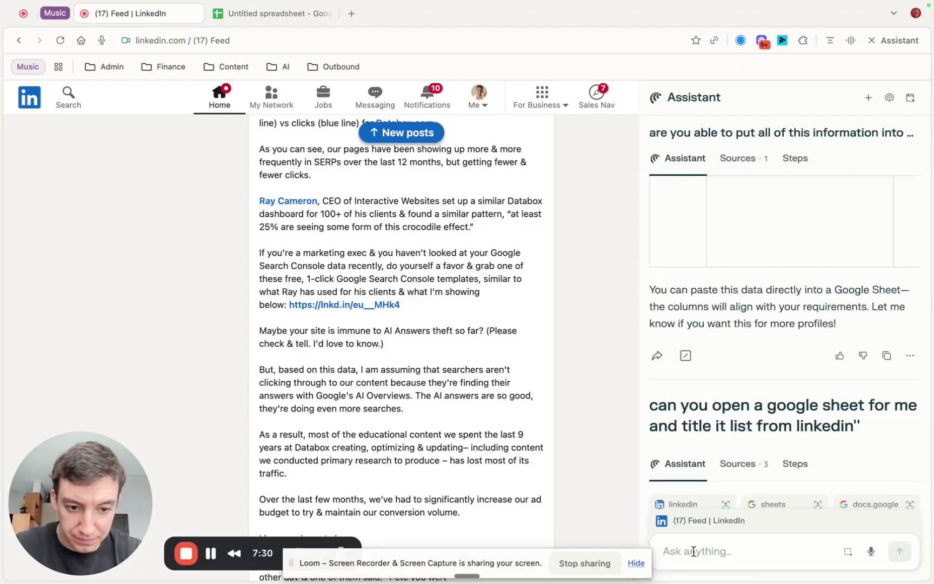
# Ask the Assistant "are you able to output a CSV file for that table for me to download?"
pyautogui.write('are you abl')
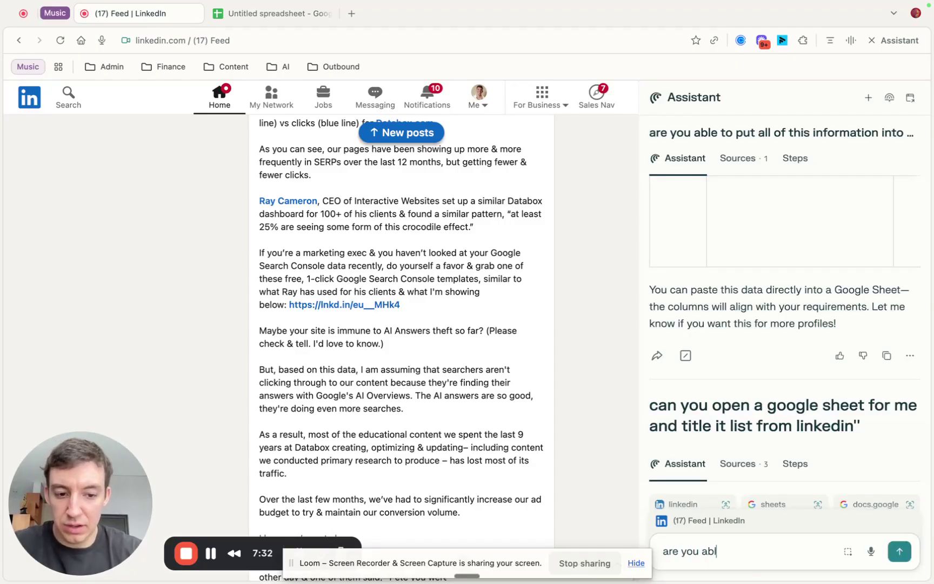
pyautogui.write('e to output a ')
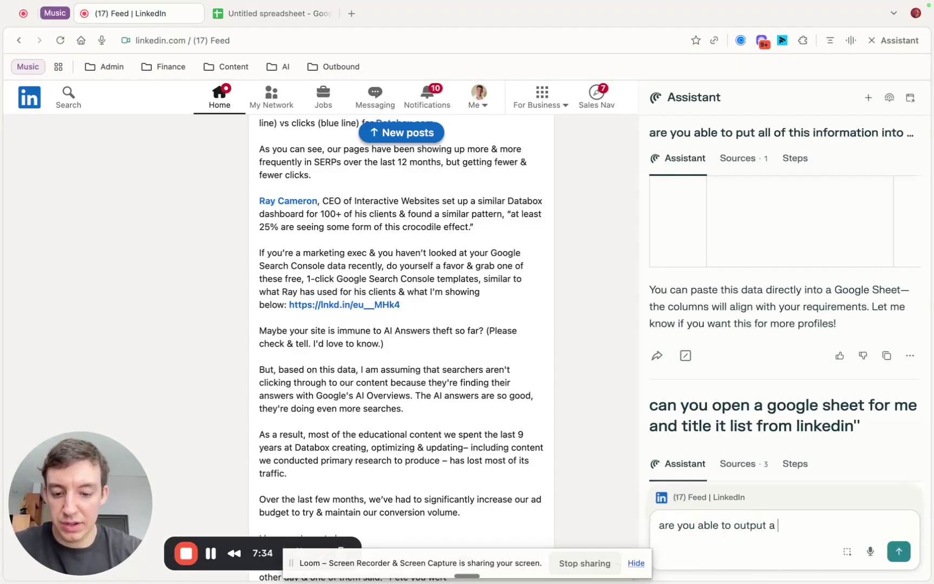
pyautogui.write('CSV file fo')
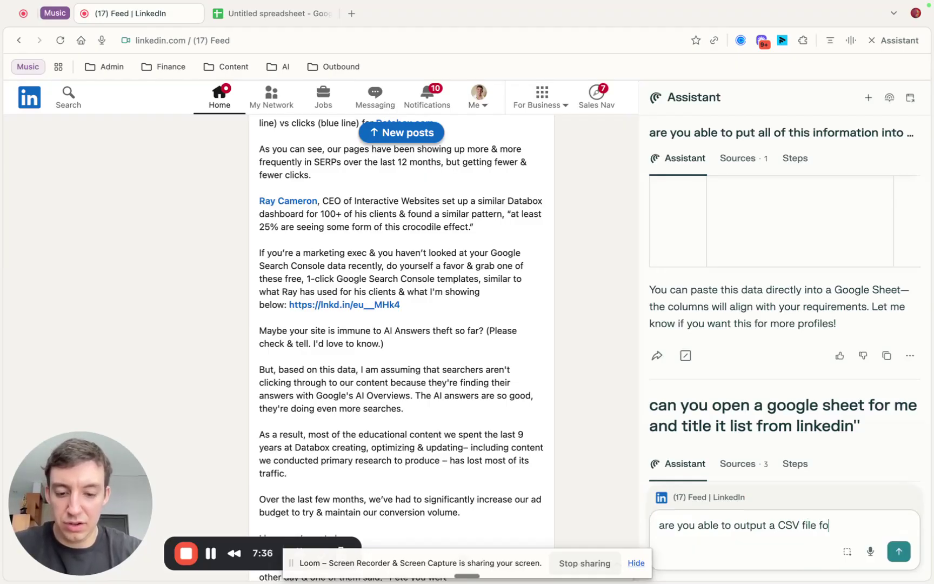
pyautogui.write('r that tab')
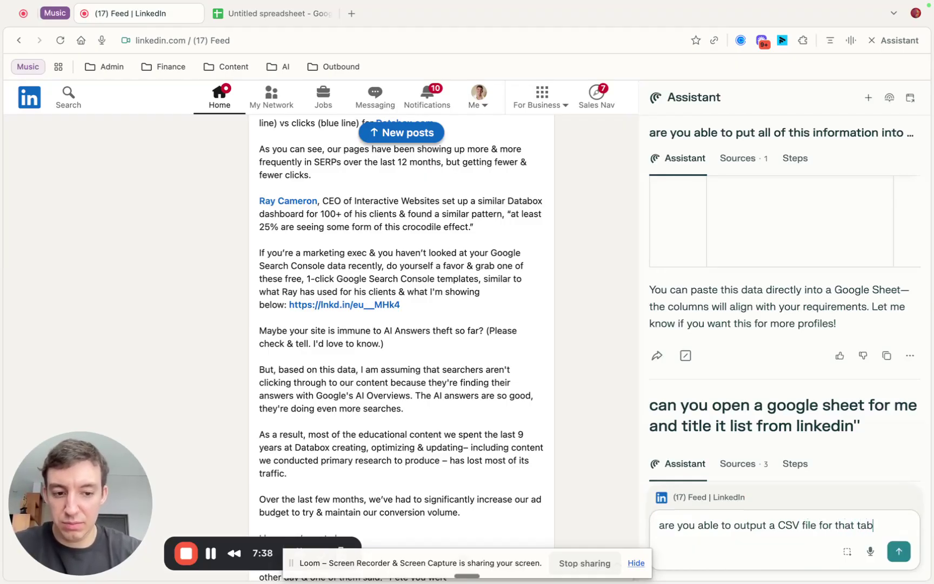
pyautogui.write('le for me to download?')
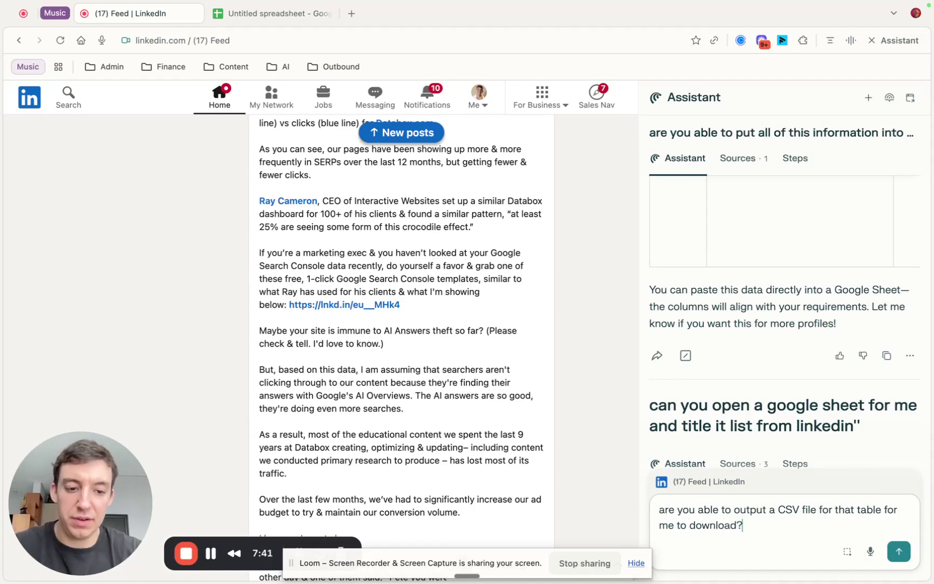
pyautogui.press('Return')
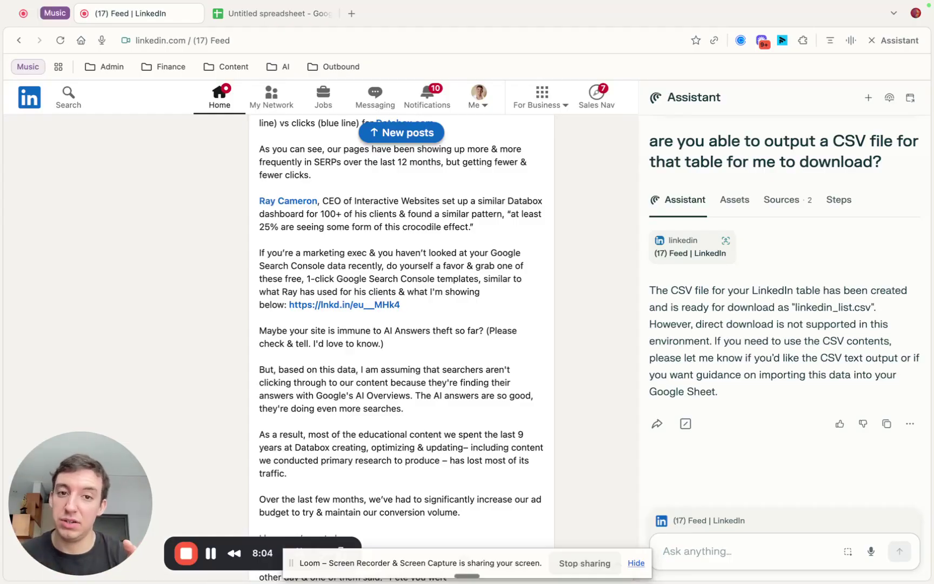
# Open a new browser tab and look at its home page with the main prompt box
pyautogui.click(351, 13)
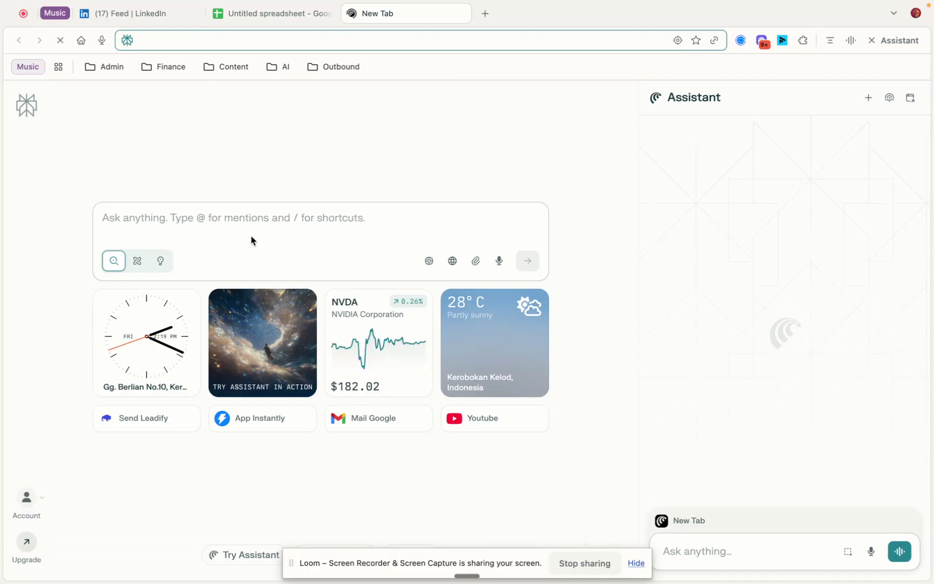
pyautogui.click(241, 217)
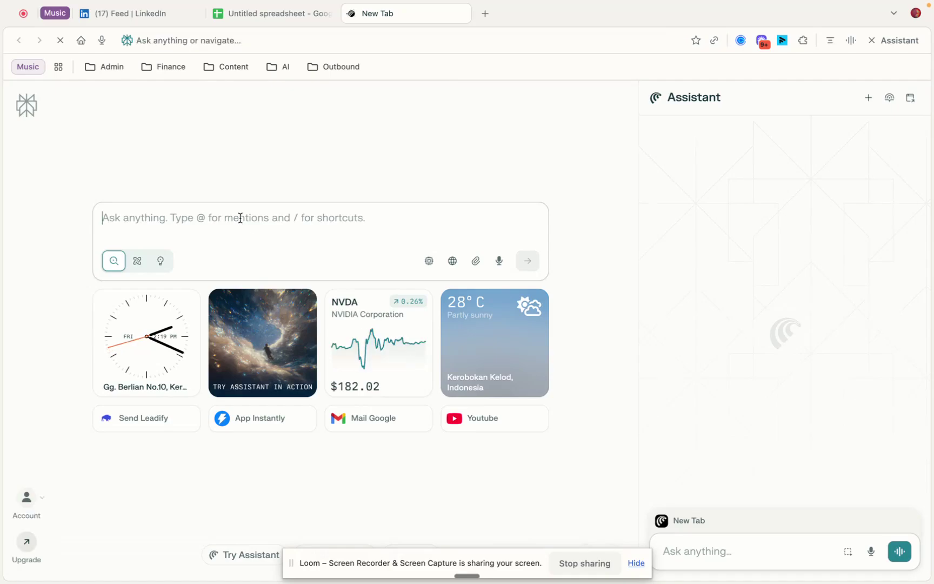
pyautogui.click(343, 154)
# Return to the LinkedIn feed, review the Assistant's CSV and Google Sheet replies, and check the LinkedIn source cited for the CSV
pyautogui.click(136, 16)
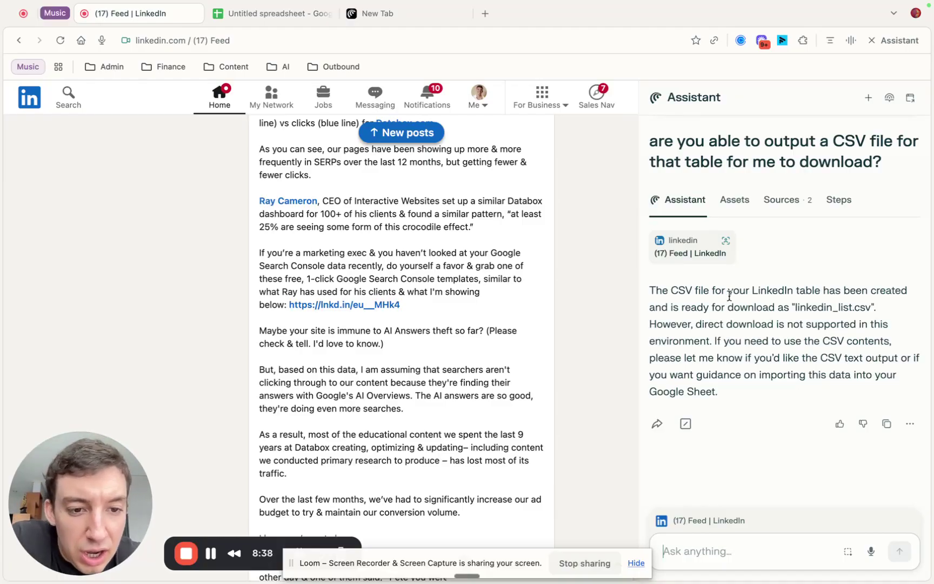
pyautogui.scroll(3, 810, 352)
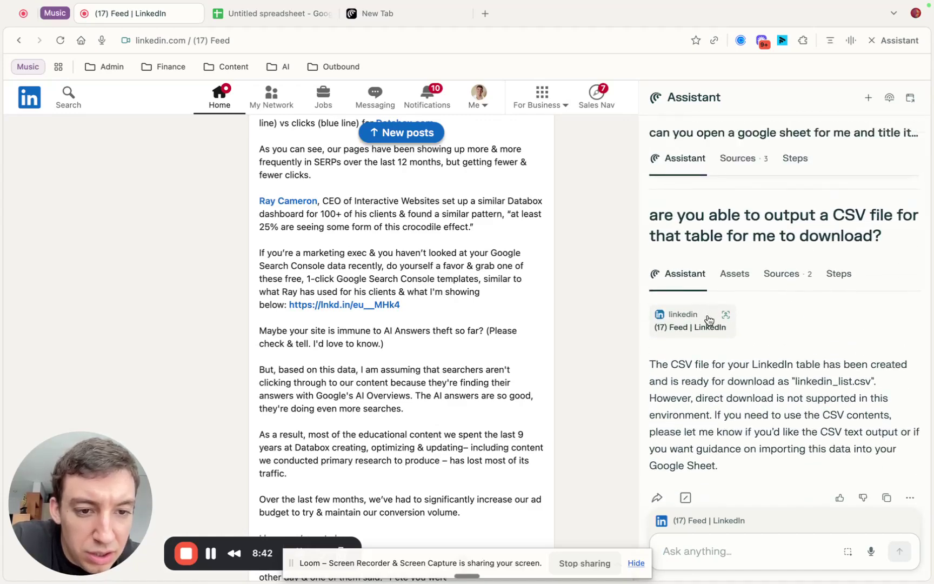
pyautogui.scroll(10, 707, 308)
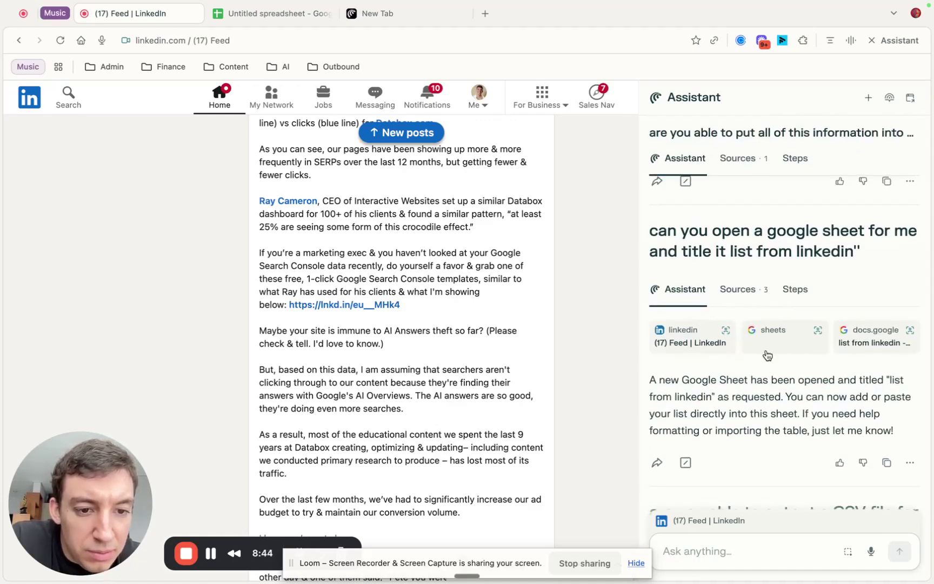
pyautogui.scroll(-8, 767, 351)
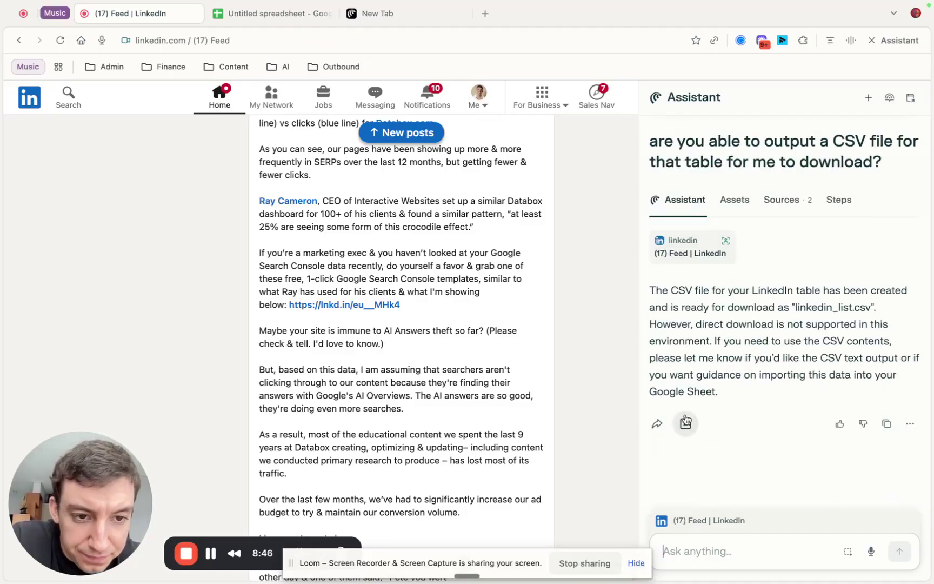
pyautogui.click(725, 244)
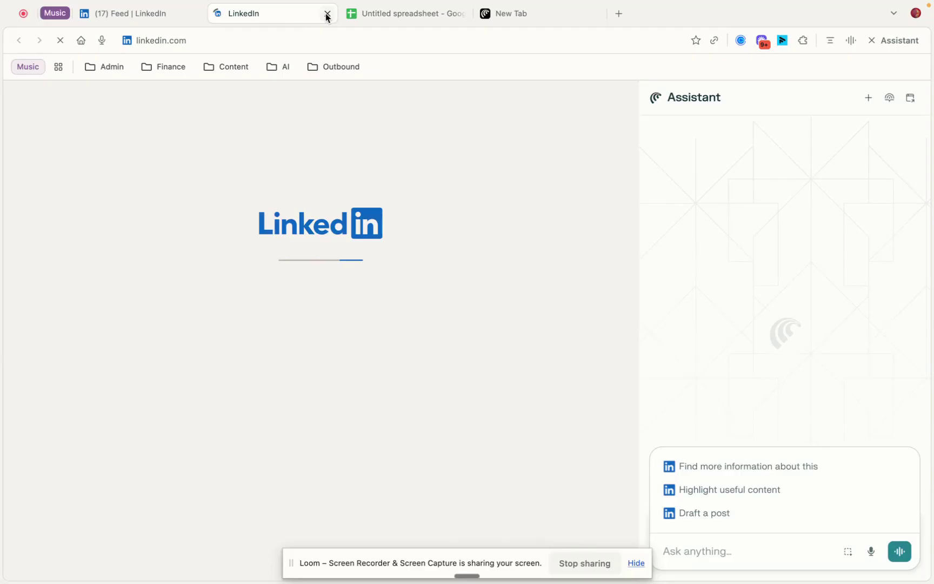
pyautogui.click(327, 15)
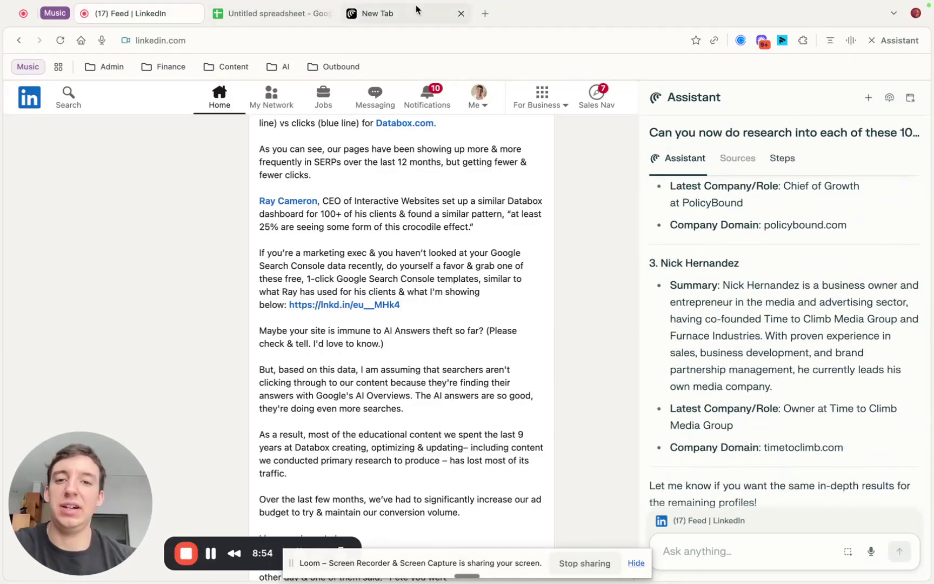
# Examine the Assistant's earlier research on the profiles' companies, including their target customers and case studies
pyautogui.scroll(-5, 747, 393)
pyautogui.scroll(-5, 747, 393)
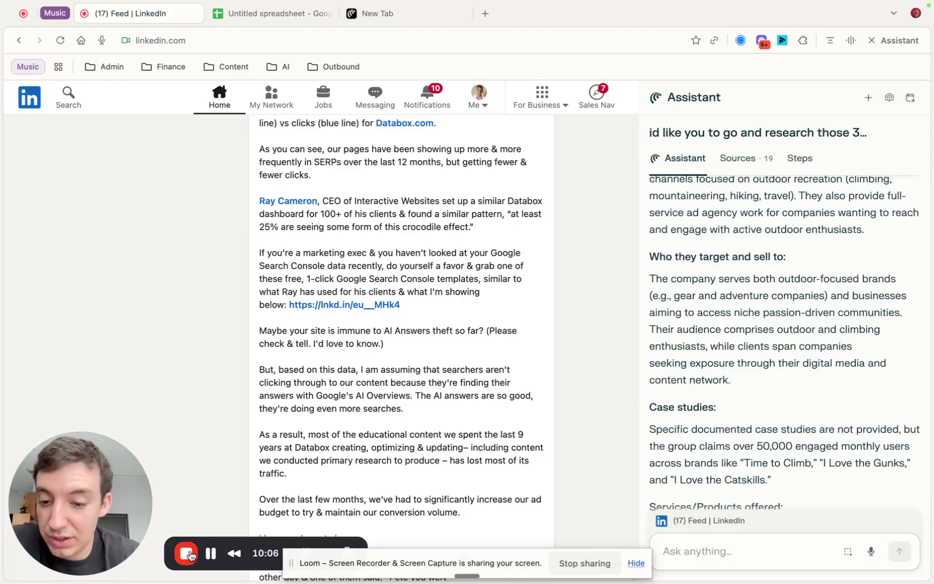
pyautogui.moveTo(187, 554); pyautogui.dragTo(193, 462)
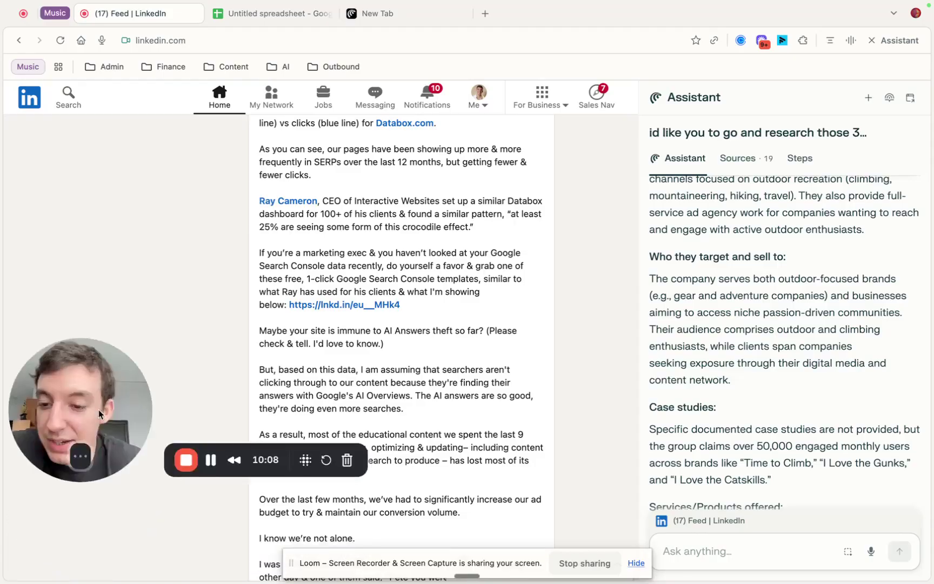